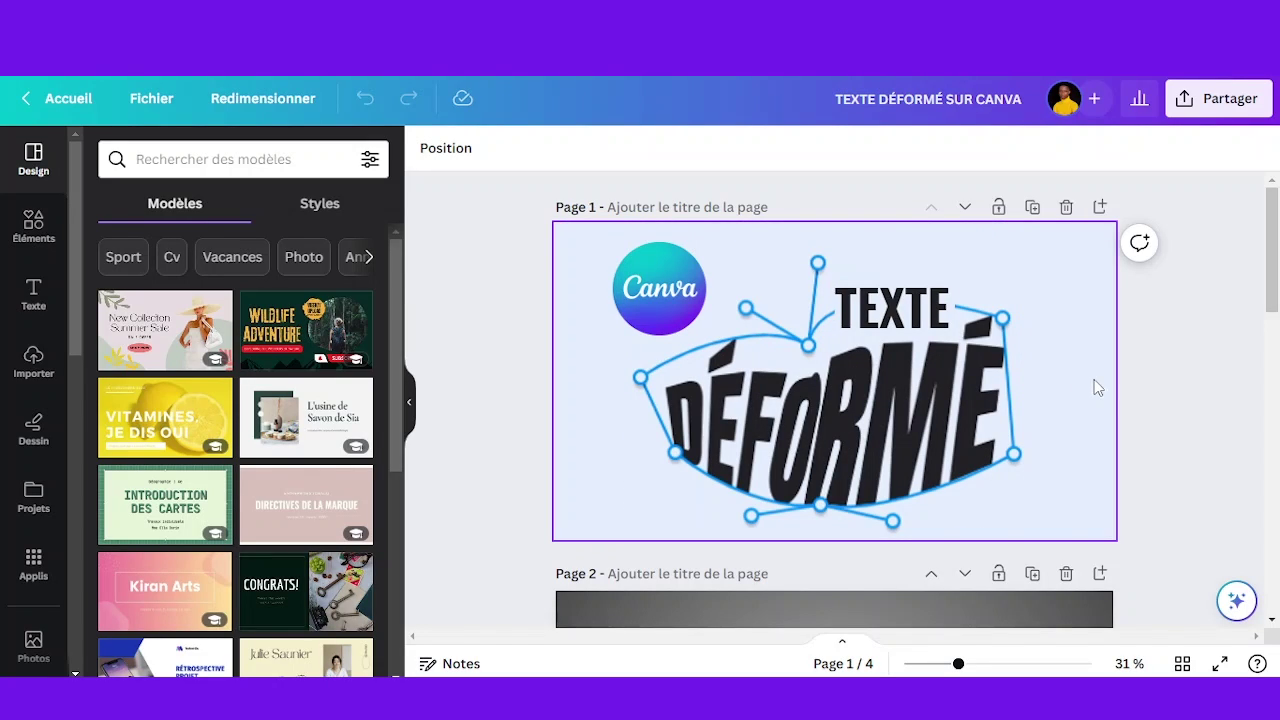
- Look through the four pages of the design to examine the warped, shadow and mouth-shaped text examples
scroll(1148, 421, down, 4)
scroll(1148, 421, down, 4)
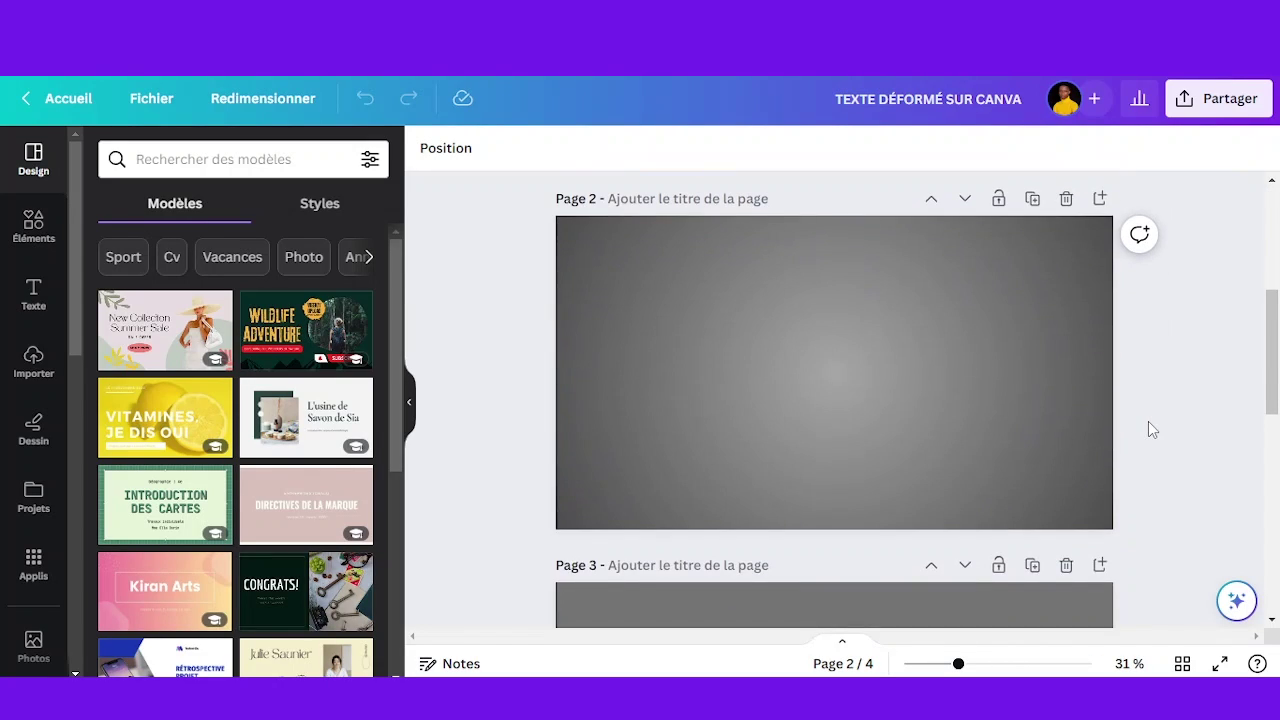
key(ctrl+v)
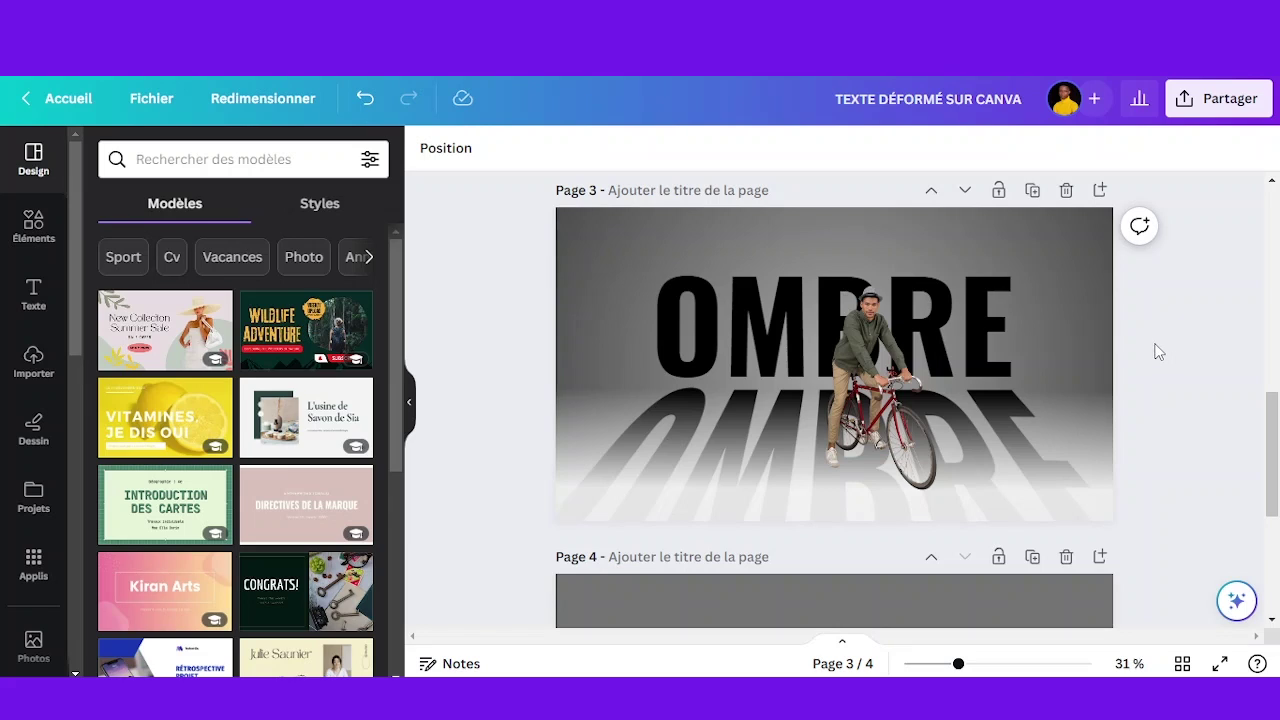
scroll(1158, 352, up, 2)
scroll(1158, 352, down, 3)
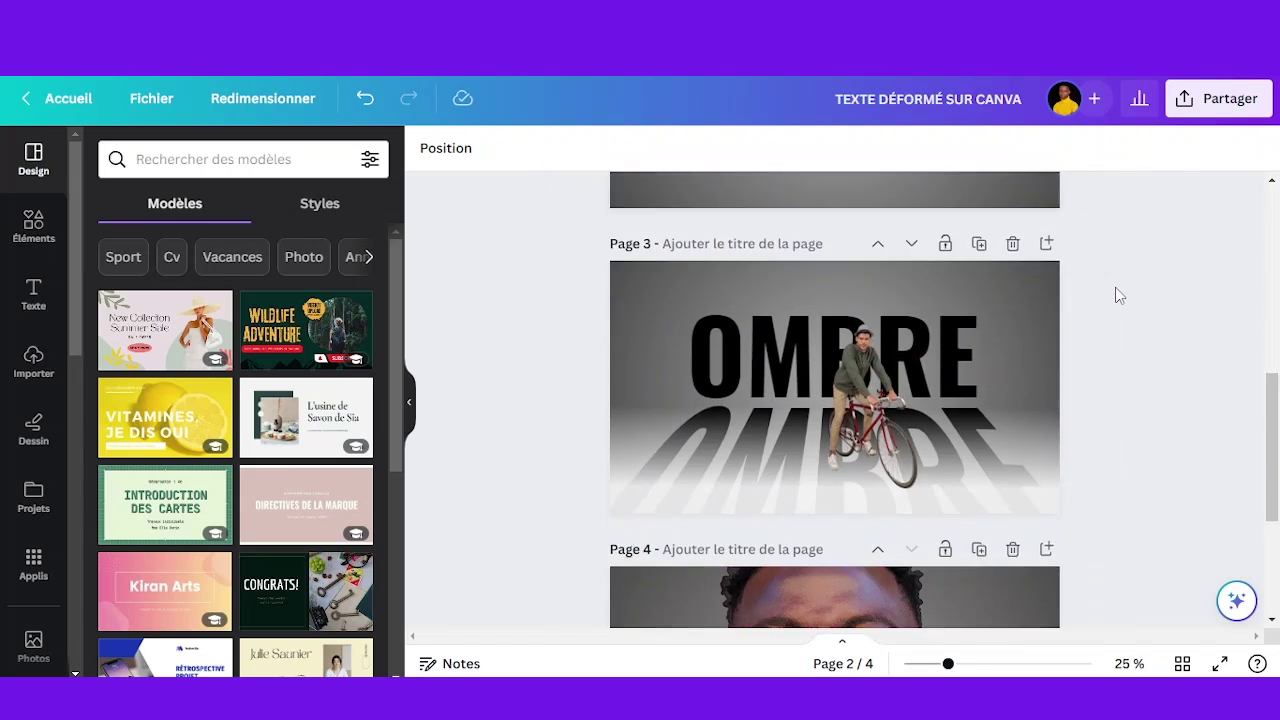
scroll(1117, 293, up, 3)
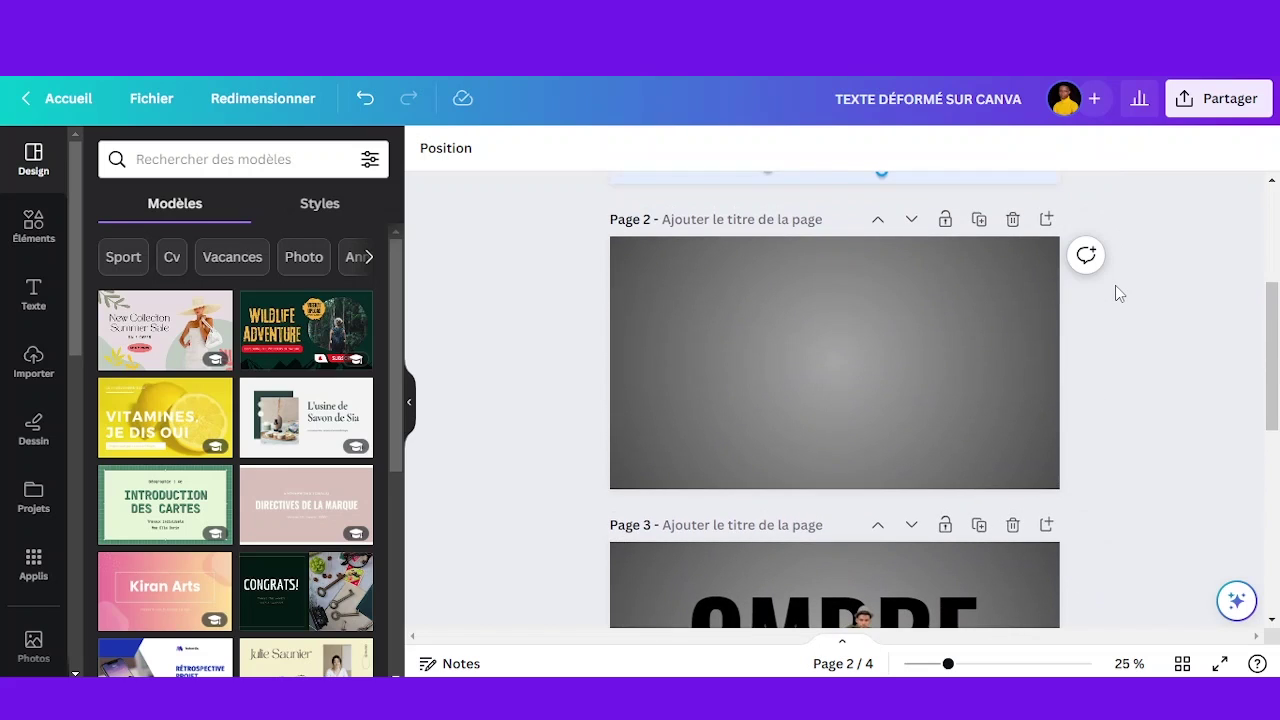
scroll(1118, 292, down, 5)
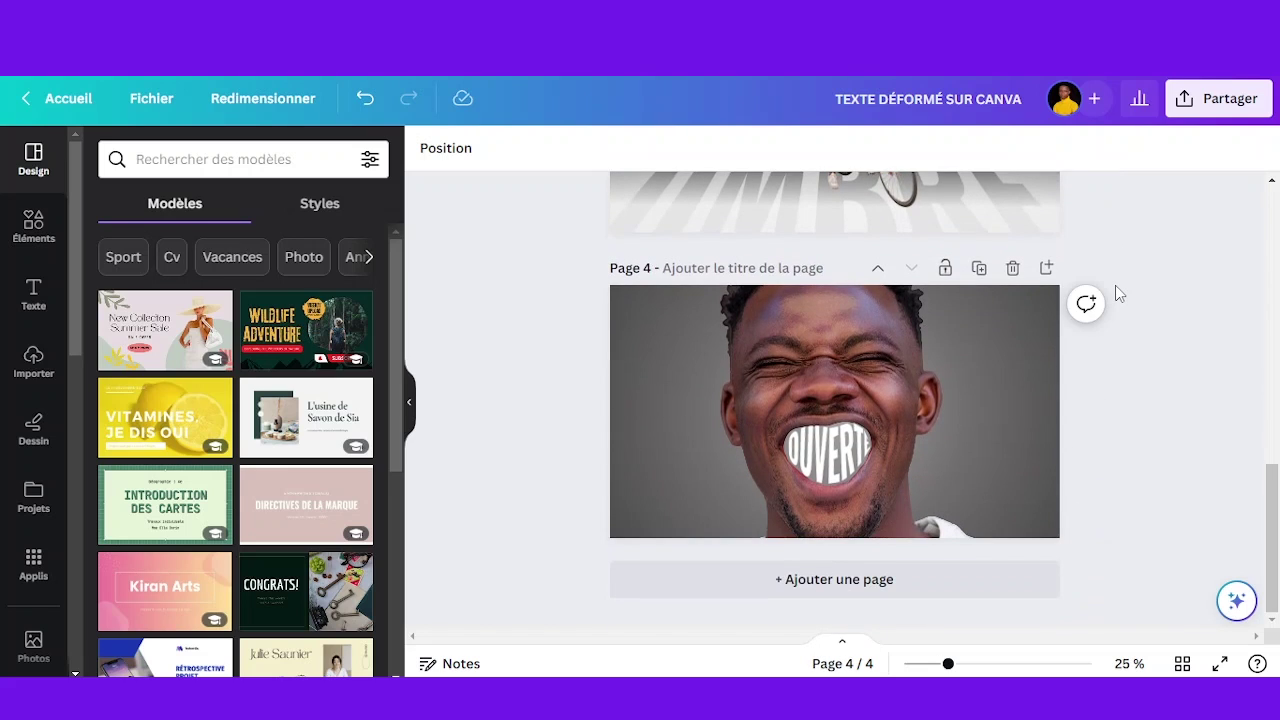
drag(948, 665, 973, 664)
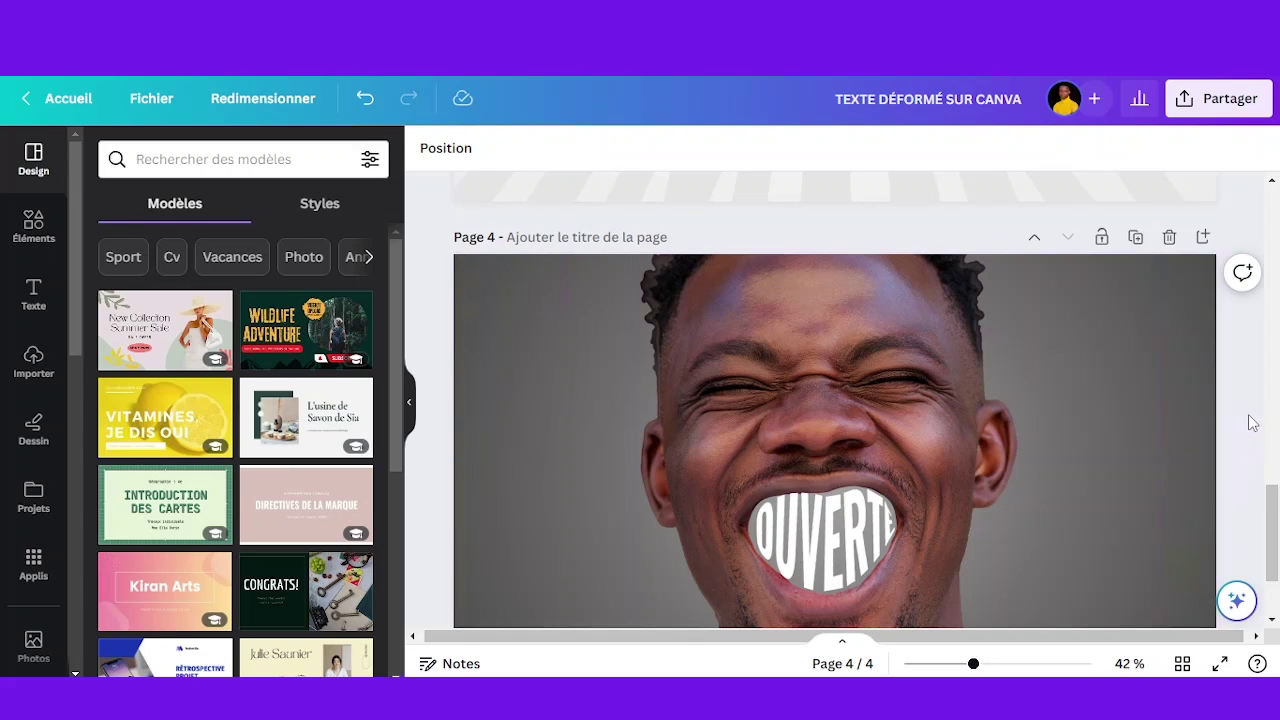
scroll(1252, 421, up, 1)
scroll(1250, 418, down, 2)
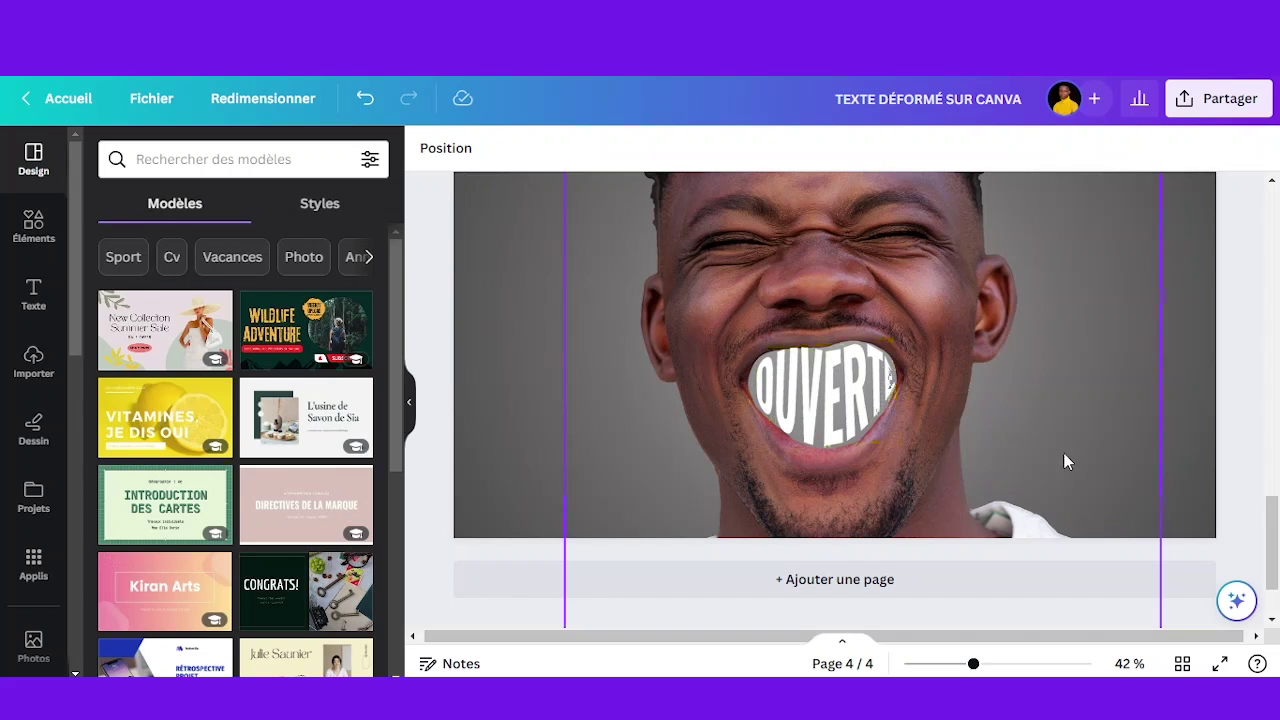
scroll(1228, 419, up, 3)
scroll(1228, 419, up, 6)
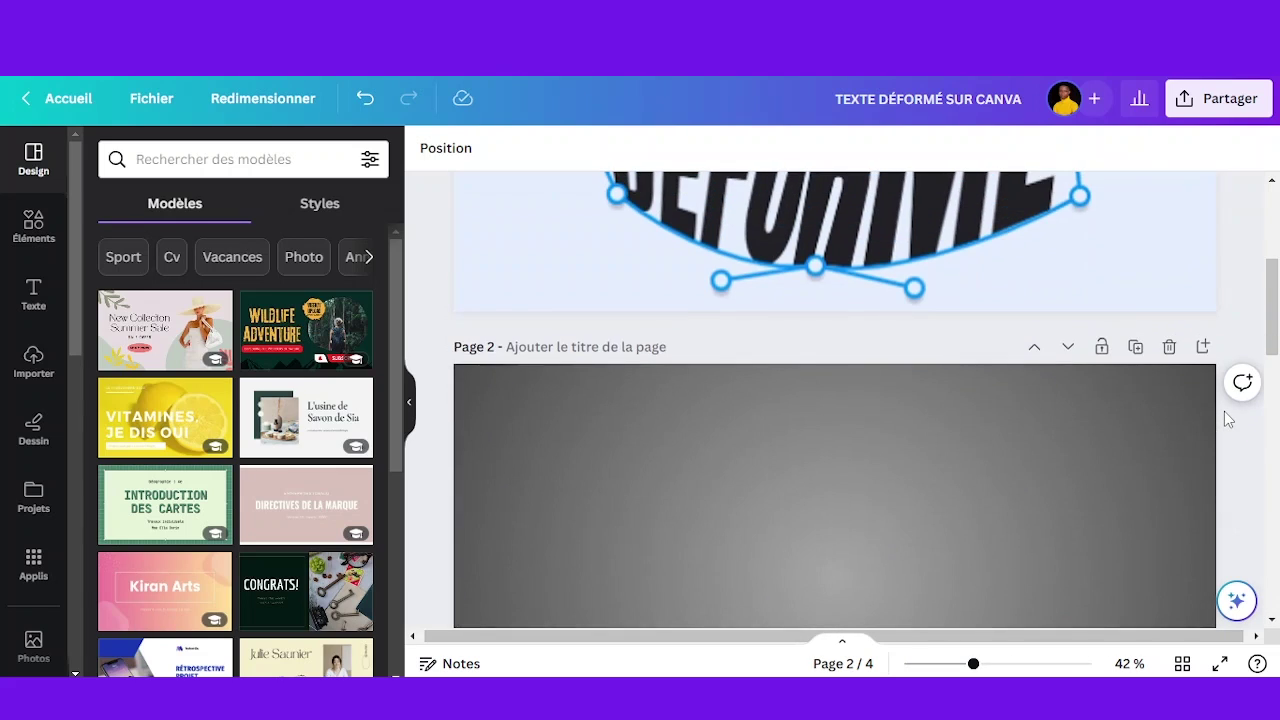
scroll(1225, 412, up, 3)
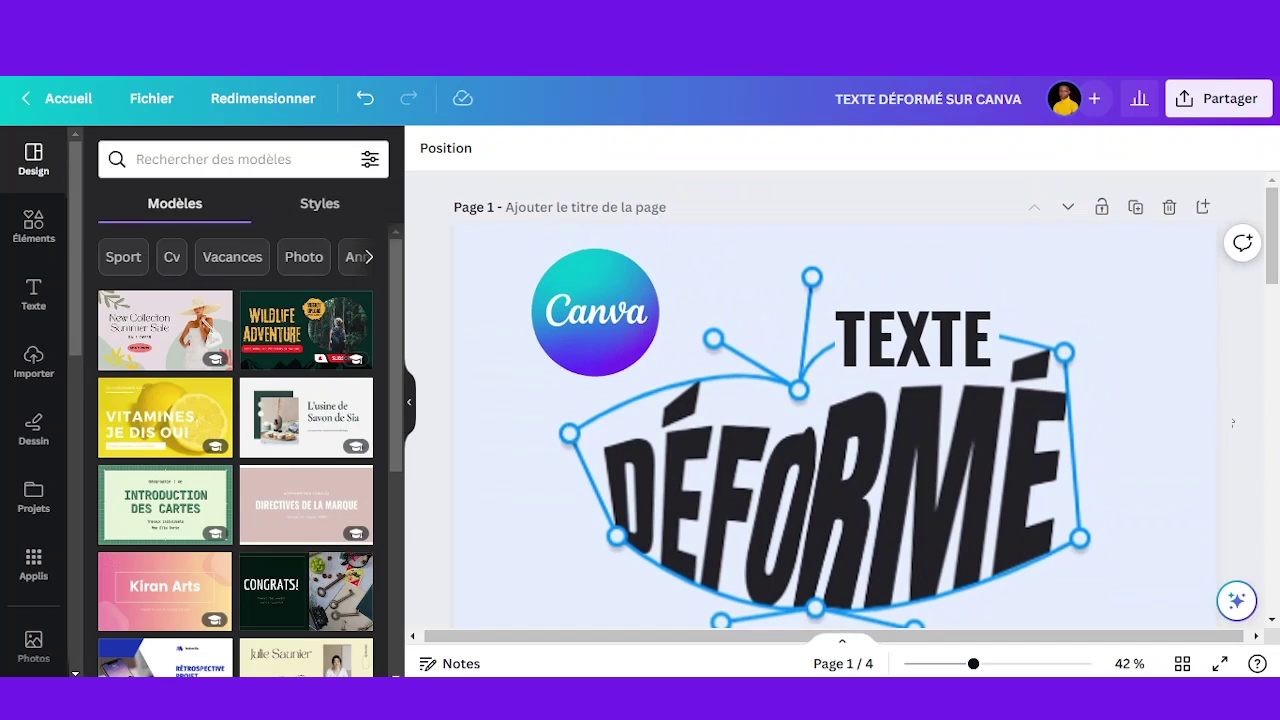
scroll(1250, 398, down, 10)
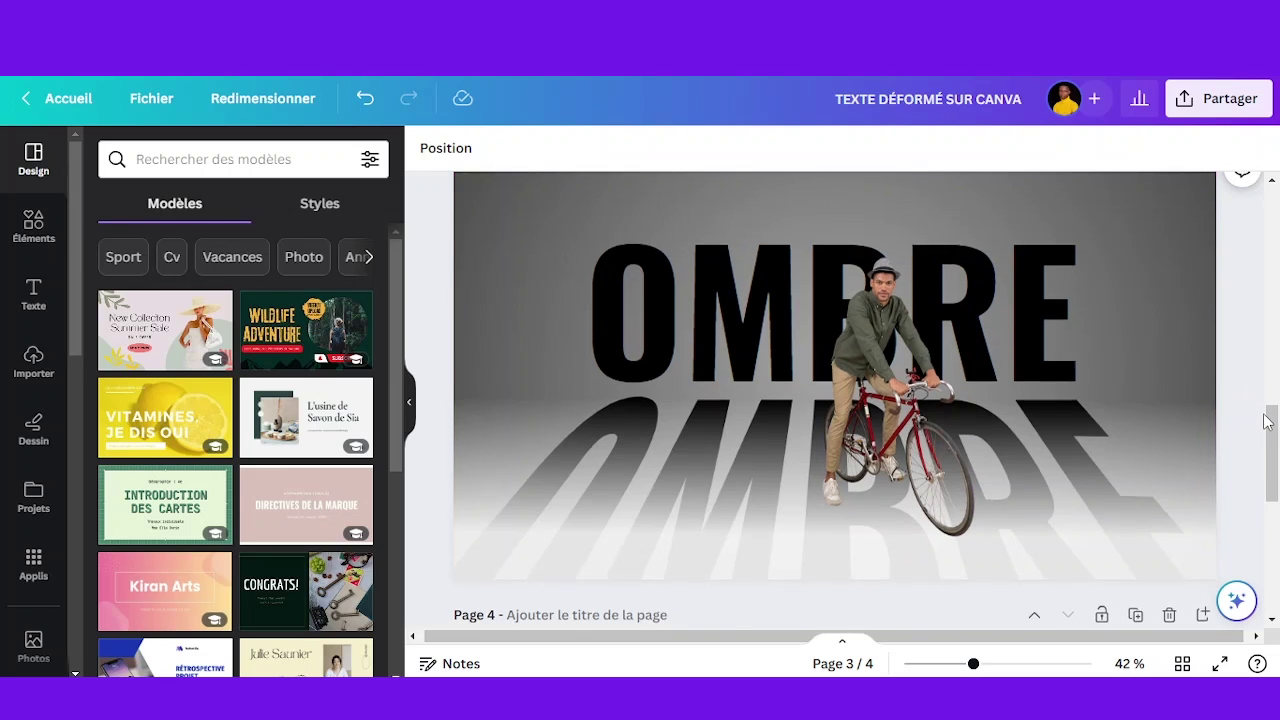
scroll(1266, 421, down, 3)
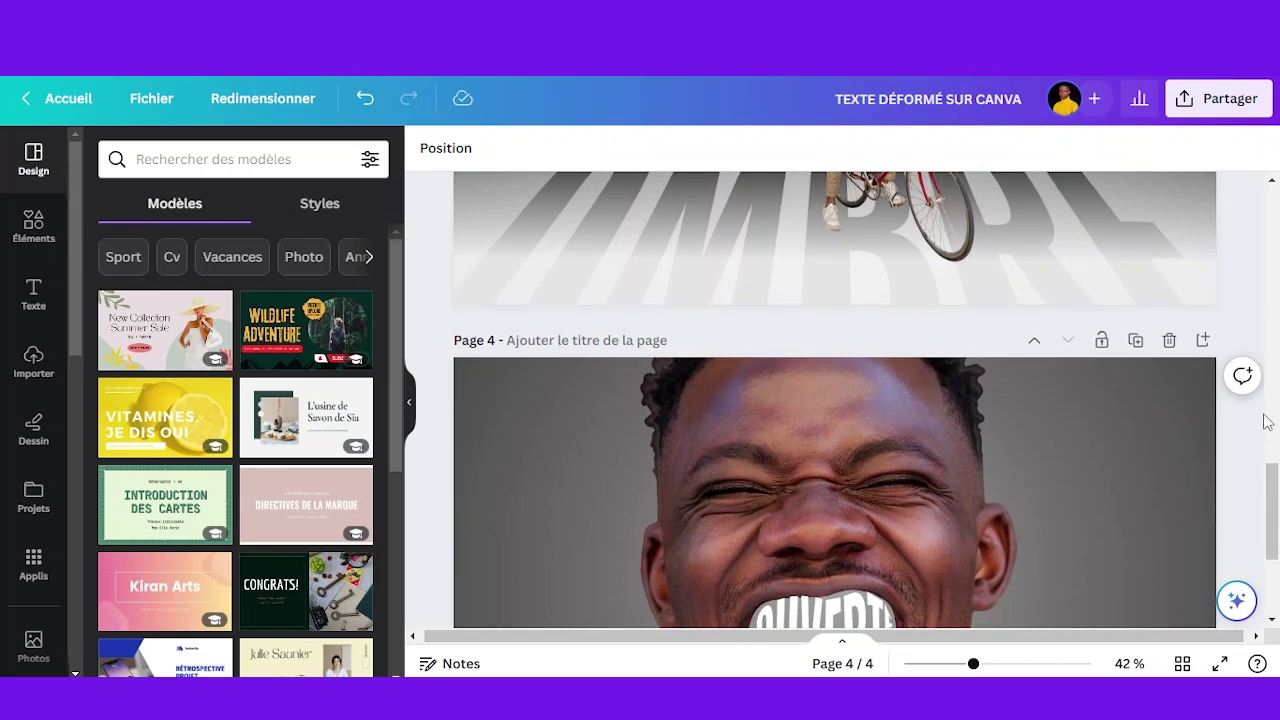
scroll(1266, 421, down, 3)
scroll(1266, 421, up, 1)
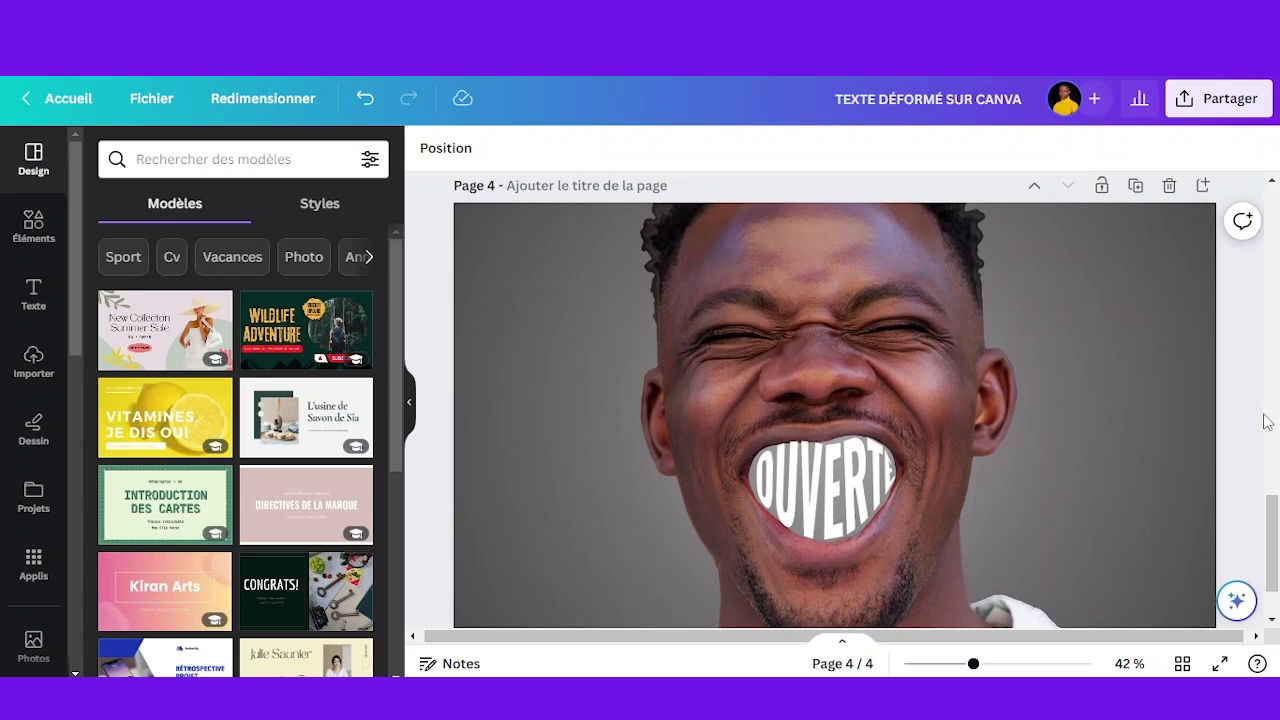
scroll(1266, 421, up, 5)
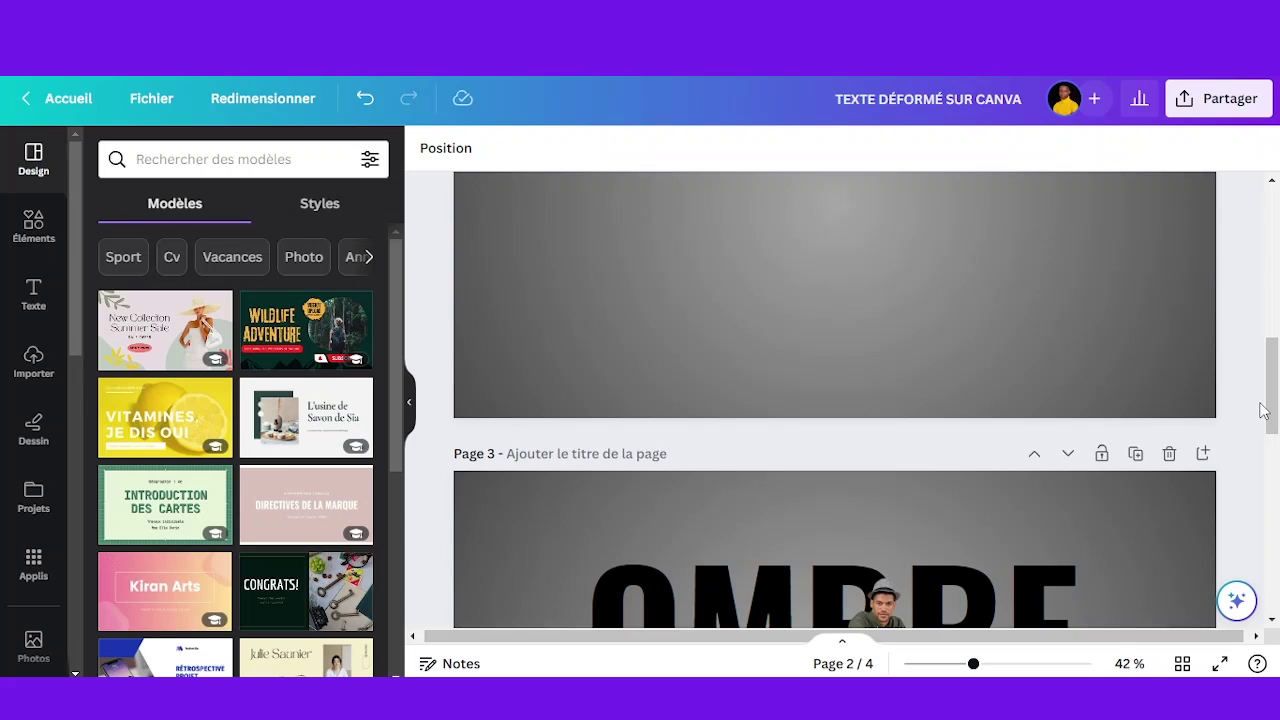
scroll(1262, 410, up, 8)
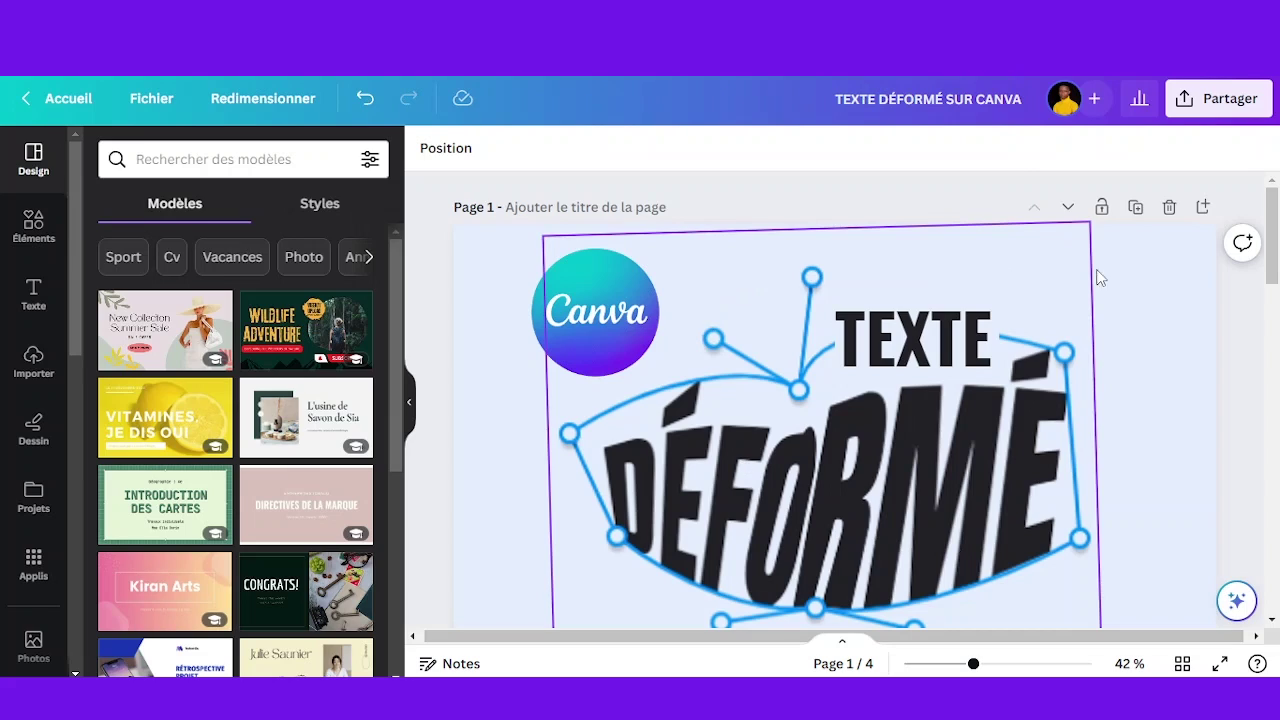
- Add a blank page directly after page 1, the one with the warped title
click(1203, 207)
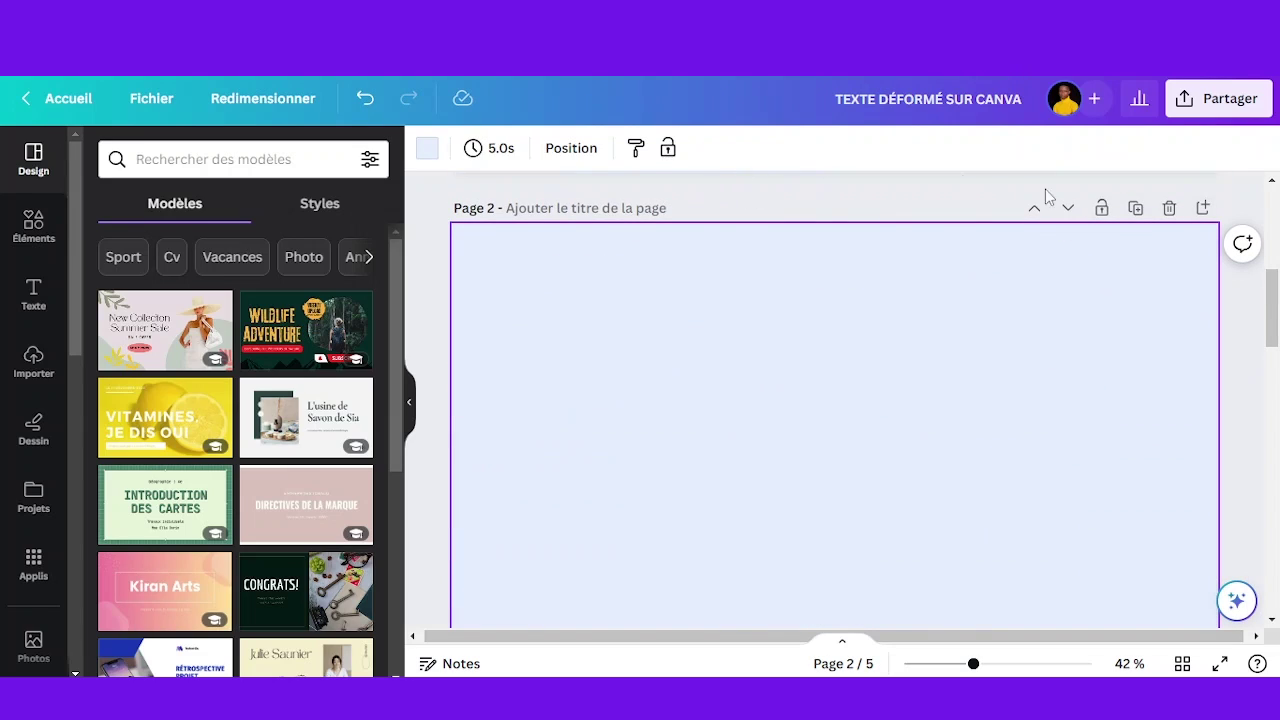
scroll(797, 348, up, 3)
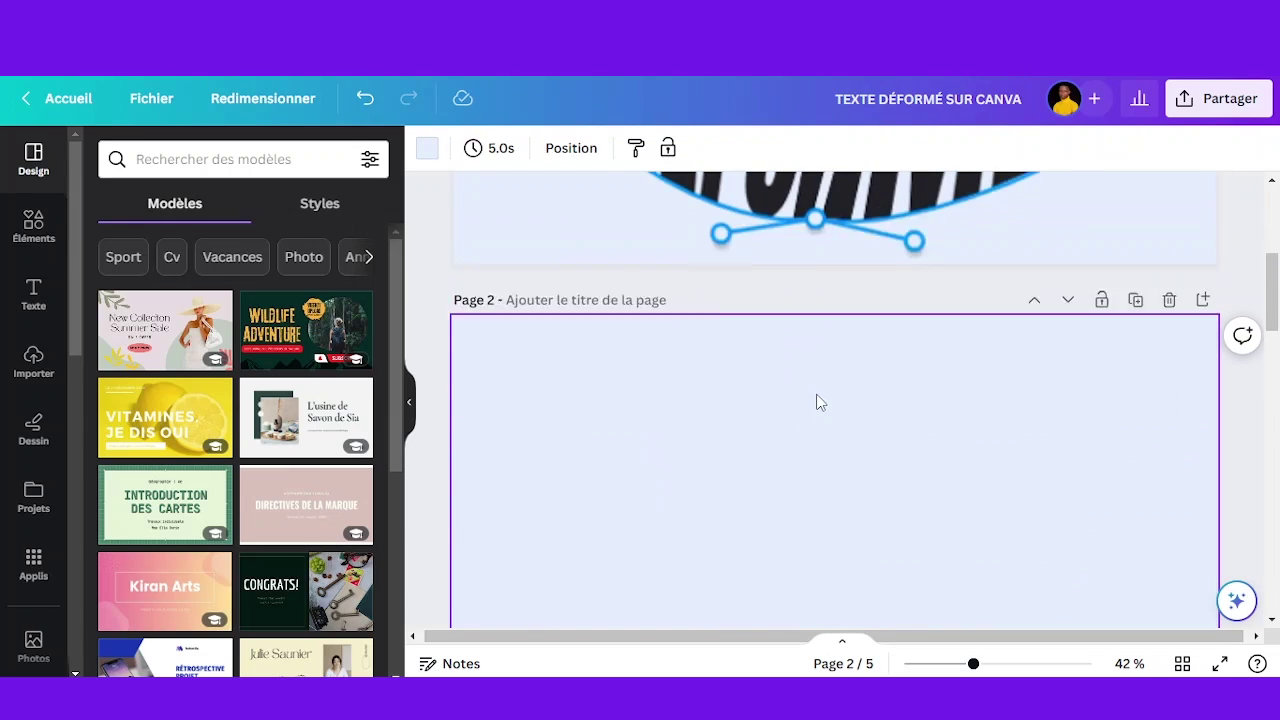
scroll(820, 400, down, 4)
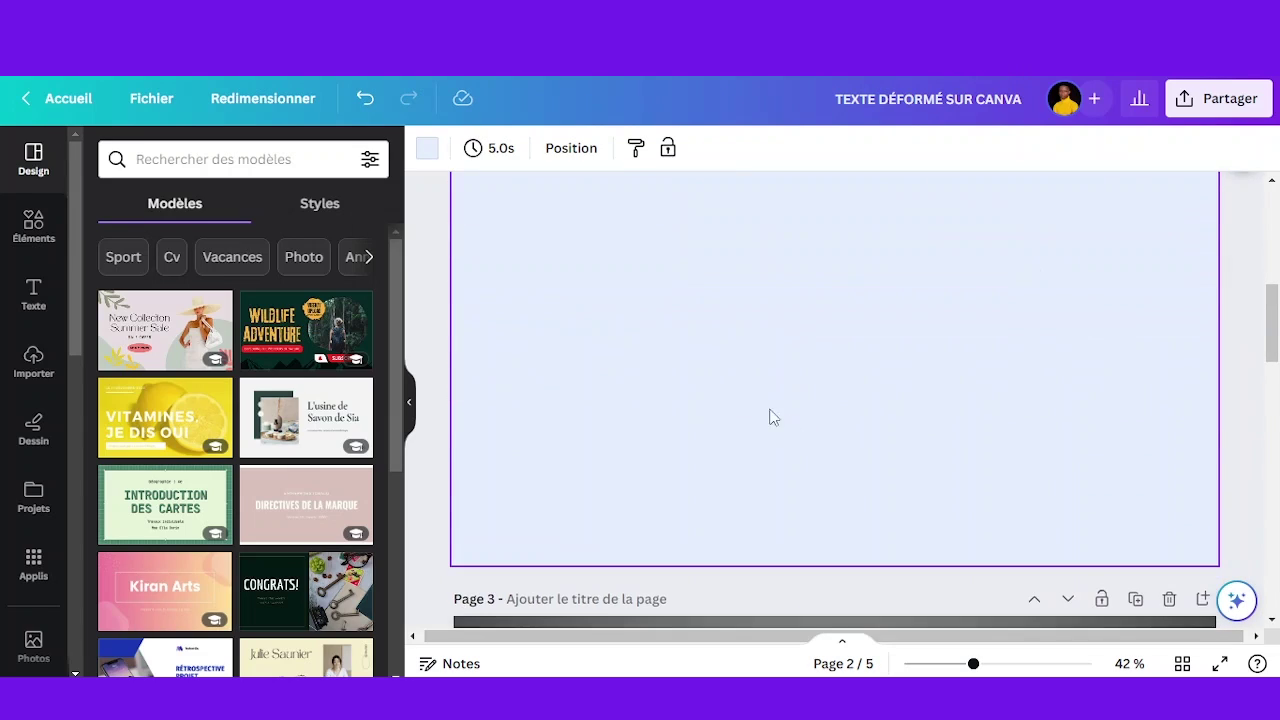
click(151, 104)
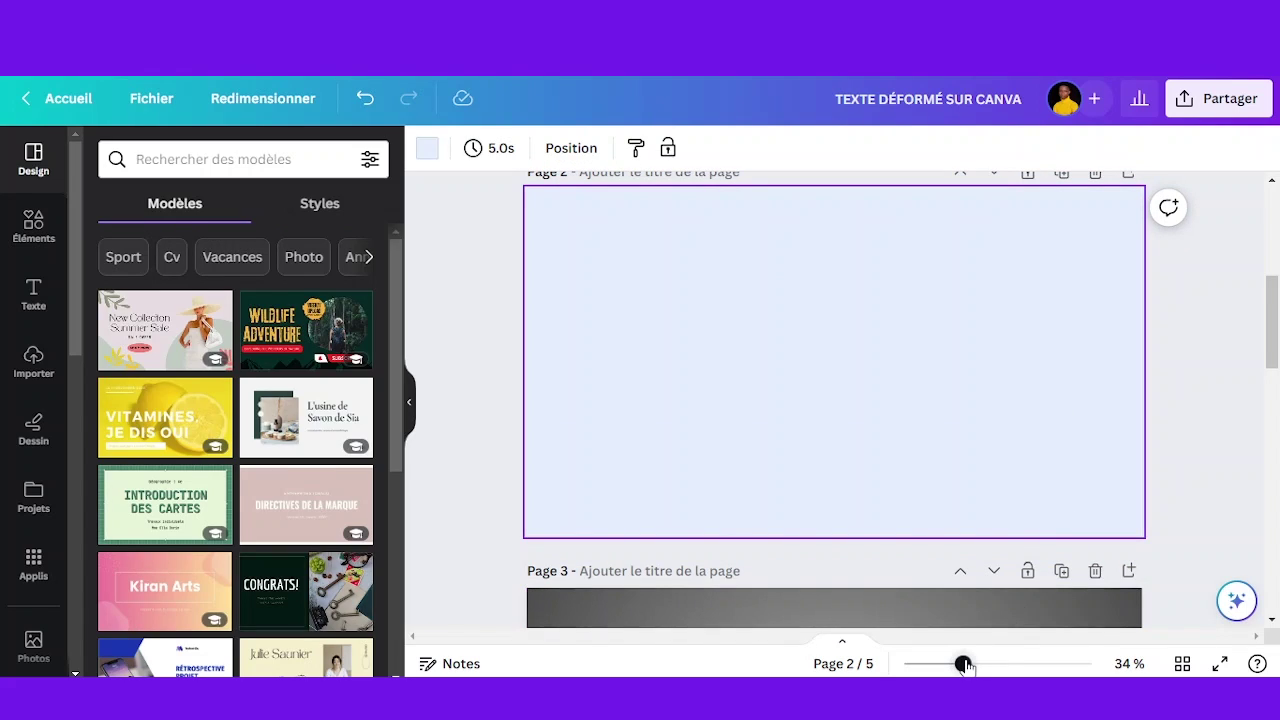
scroll(1150, 428, up, 2)
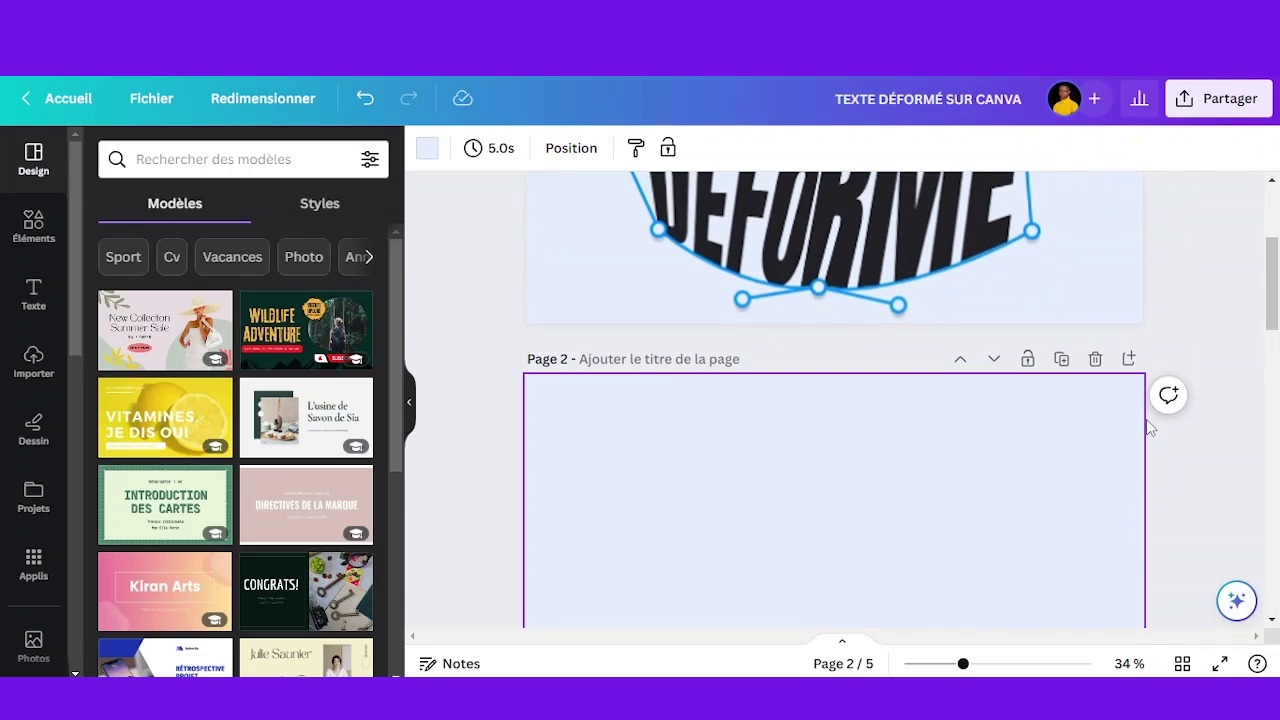
scroll(1150, 428, down, 2)
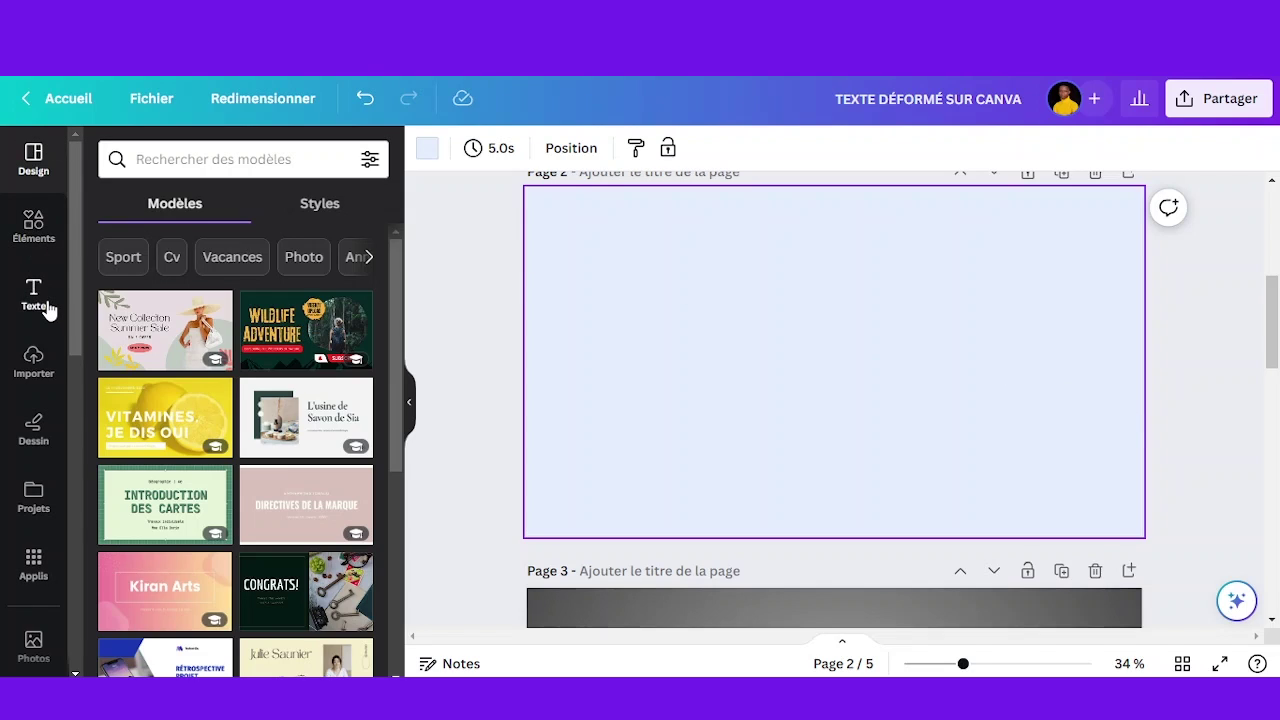
- Search the Canva apps for TypeCraft and open that app
scroll(40, 315, down, 8)
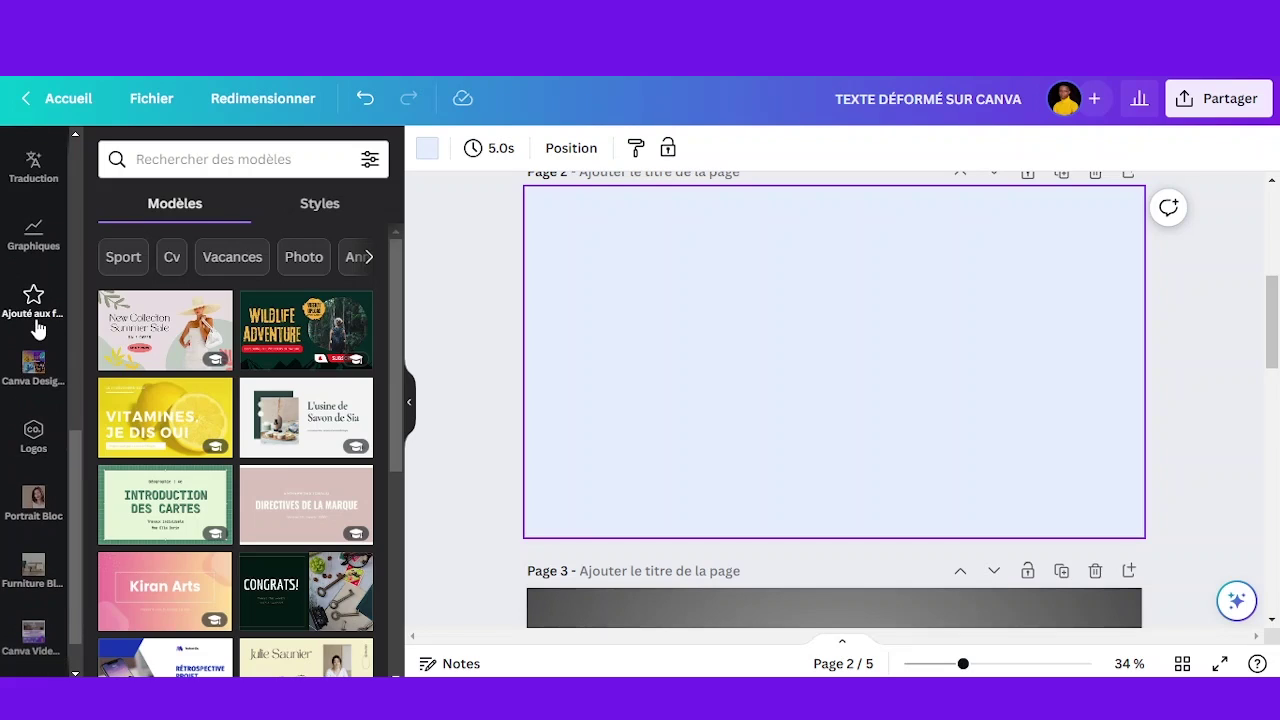
scroll(35, 325, down, 1)
scroll(36, 327, up, 4)
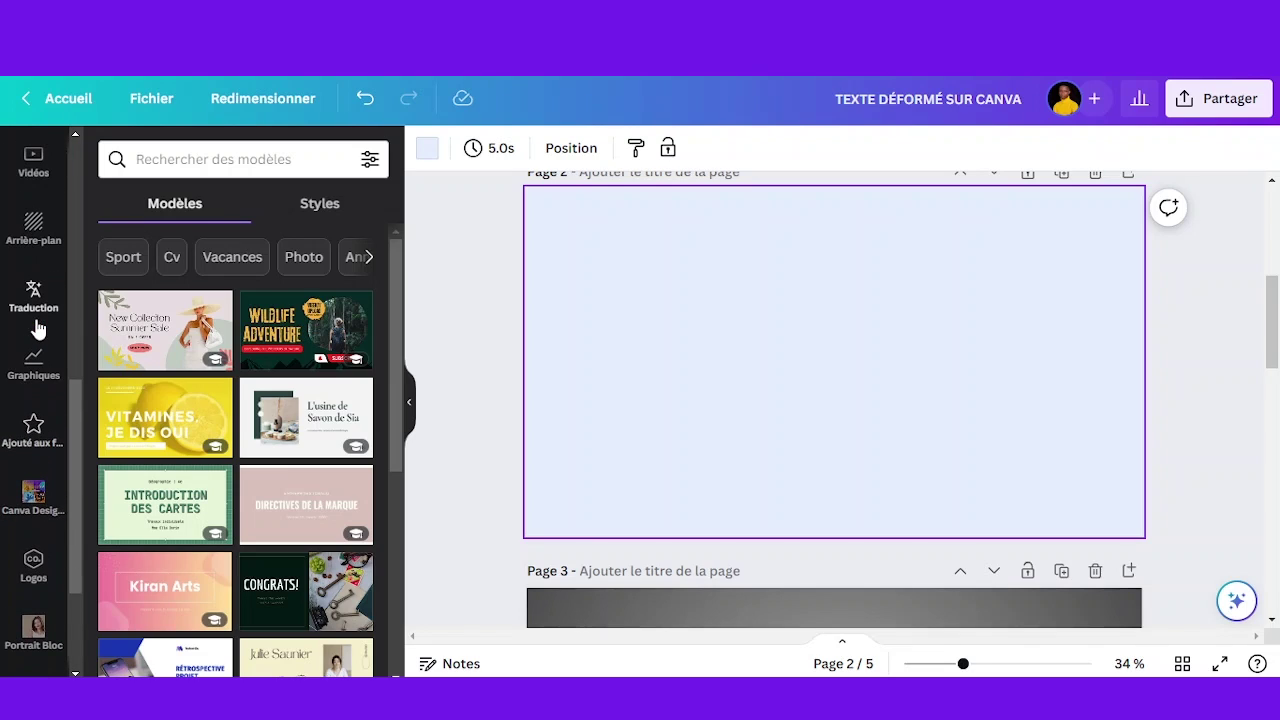
scroll(25, 250, up, 4)
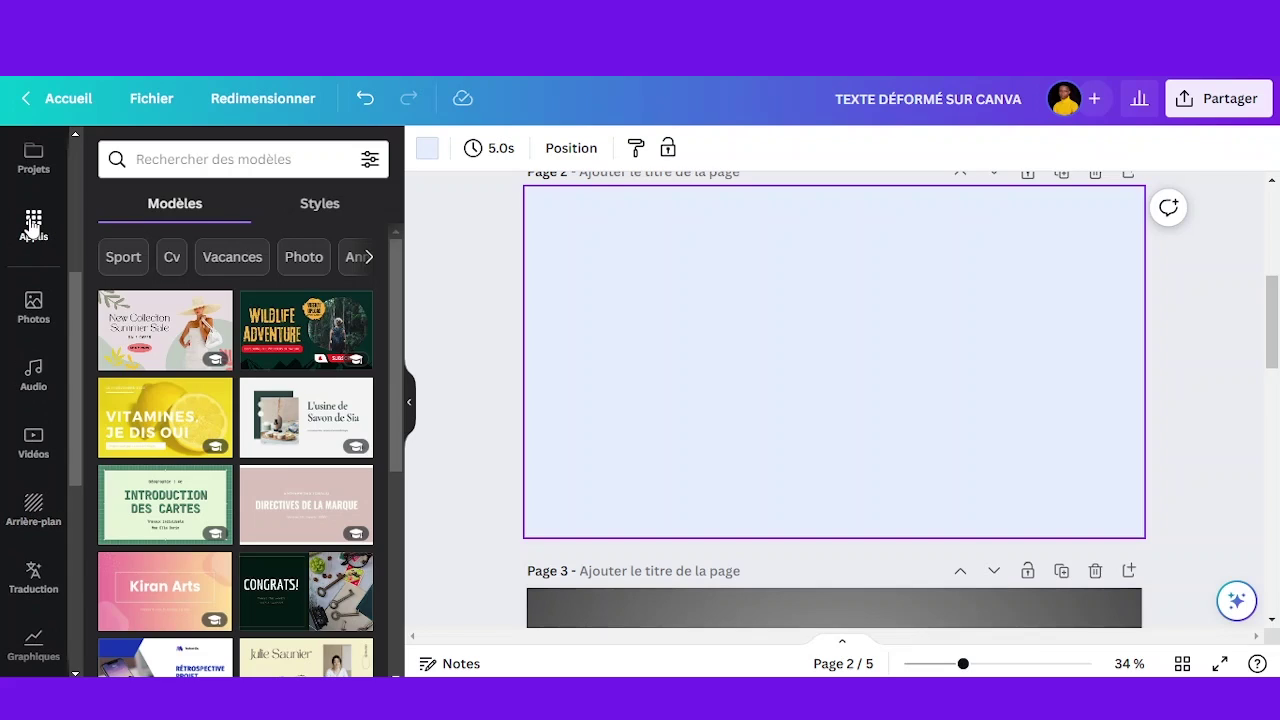
click(31, 224)
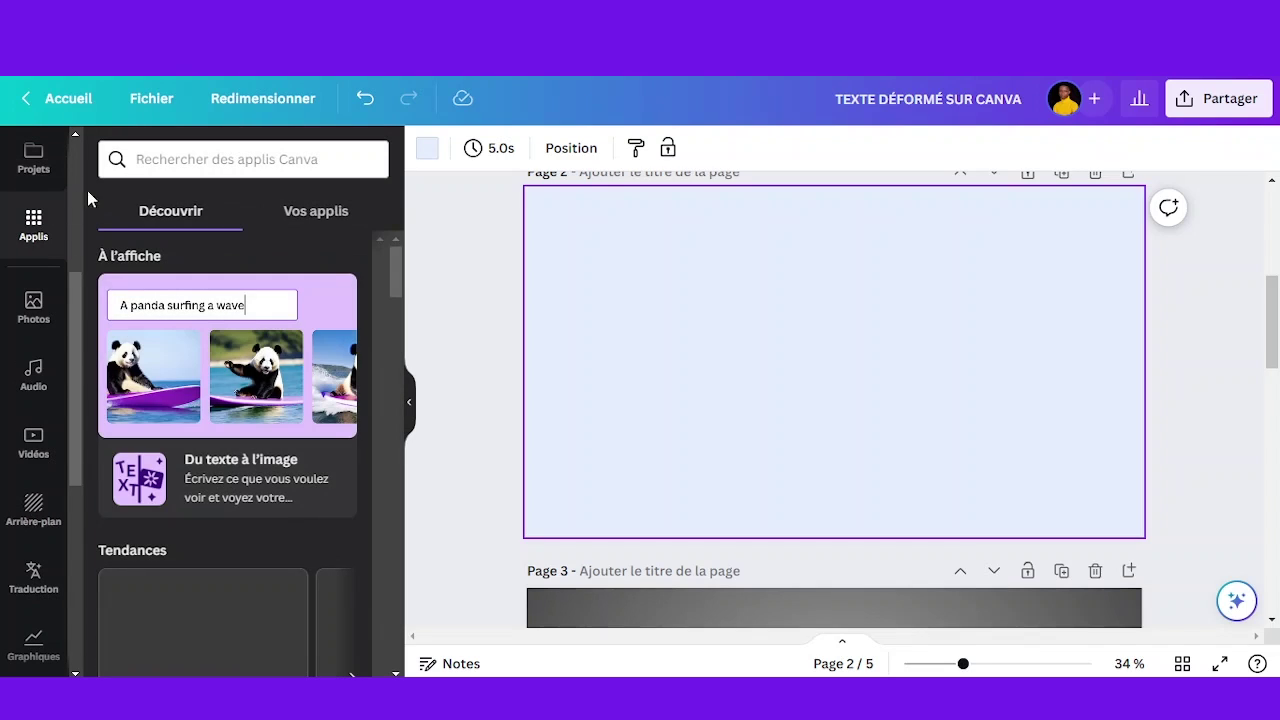
click(213, 158)
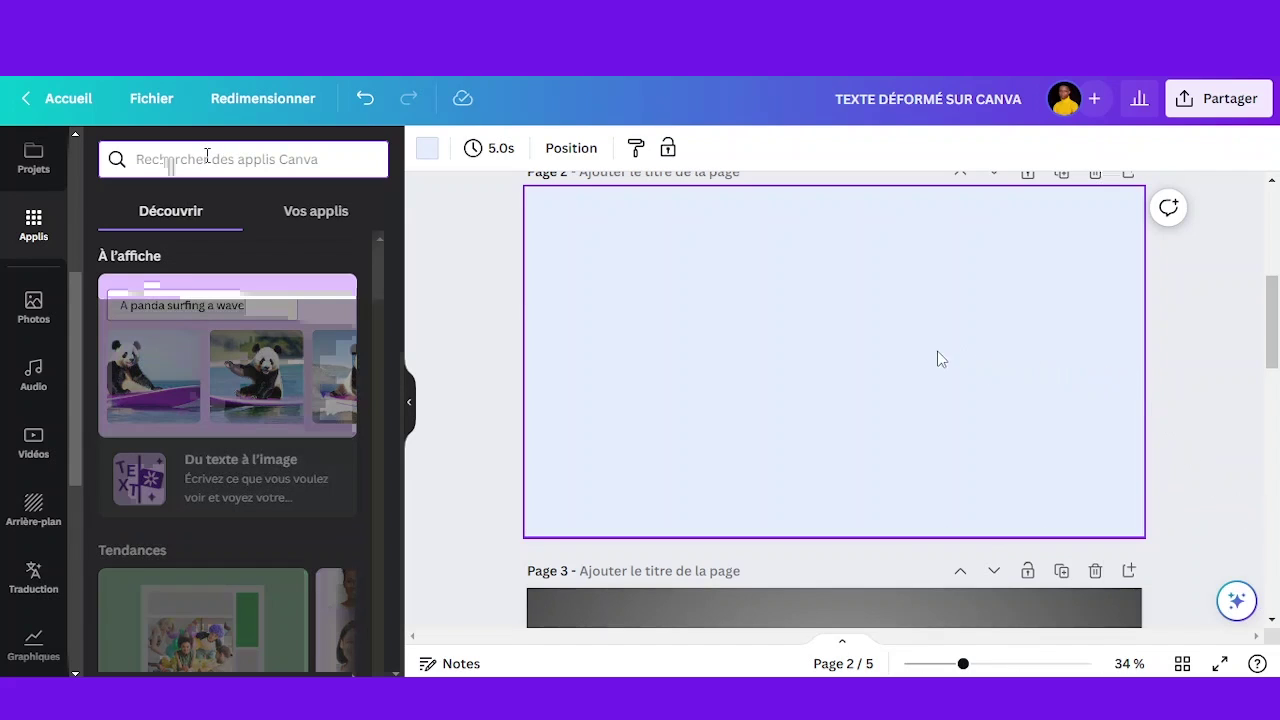
text(TypeCraft)
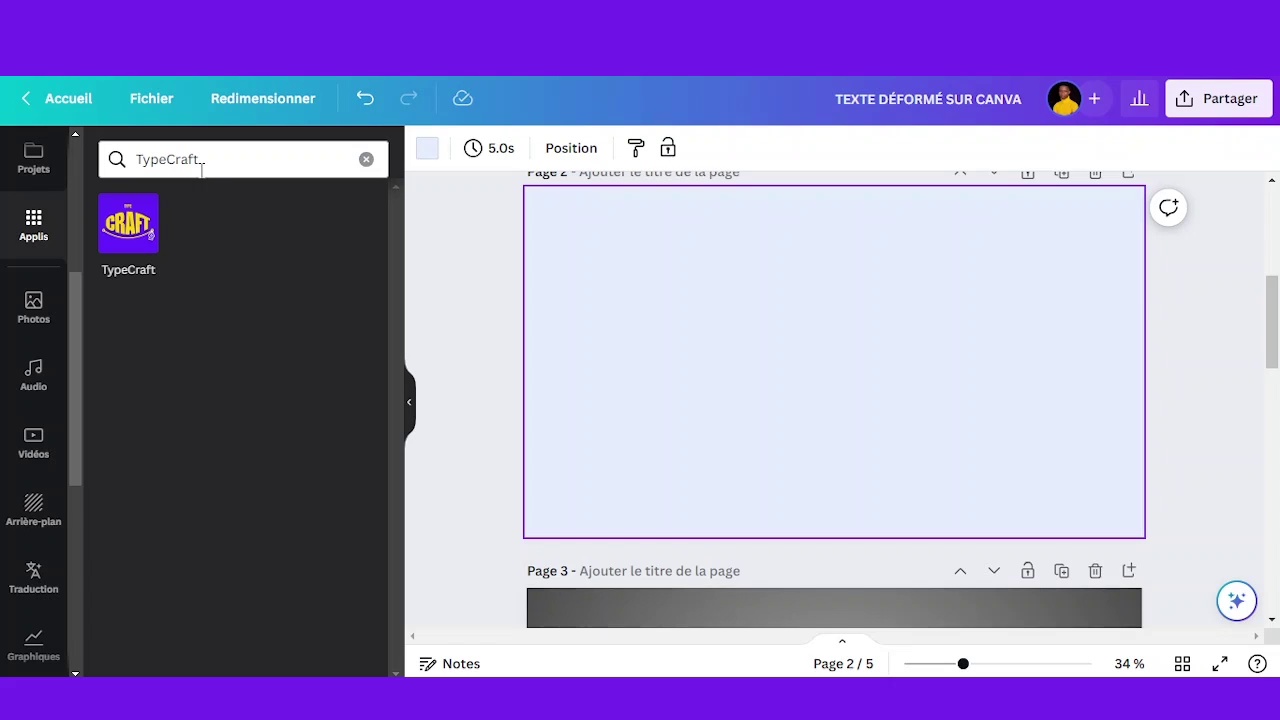
mouse_move(122, 214)
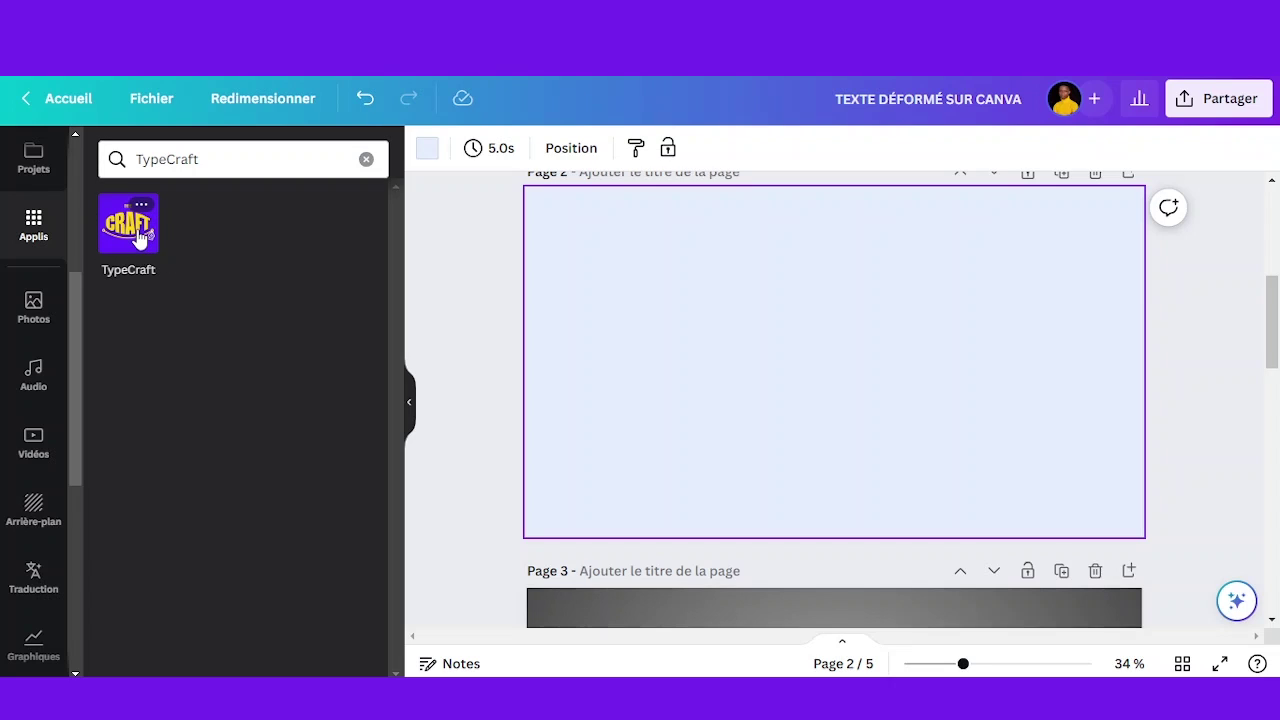
click(140, 236)
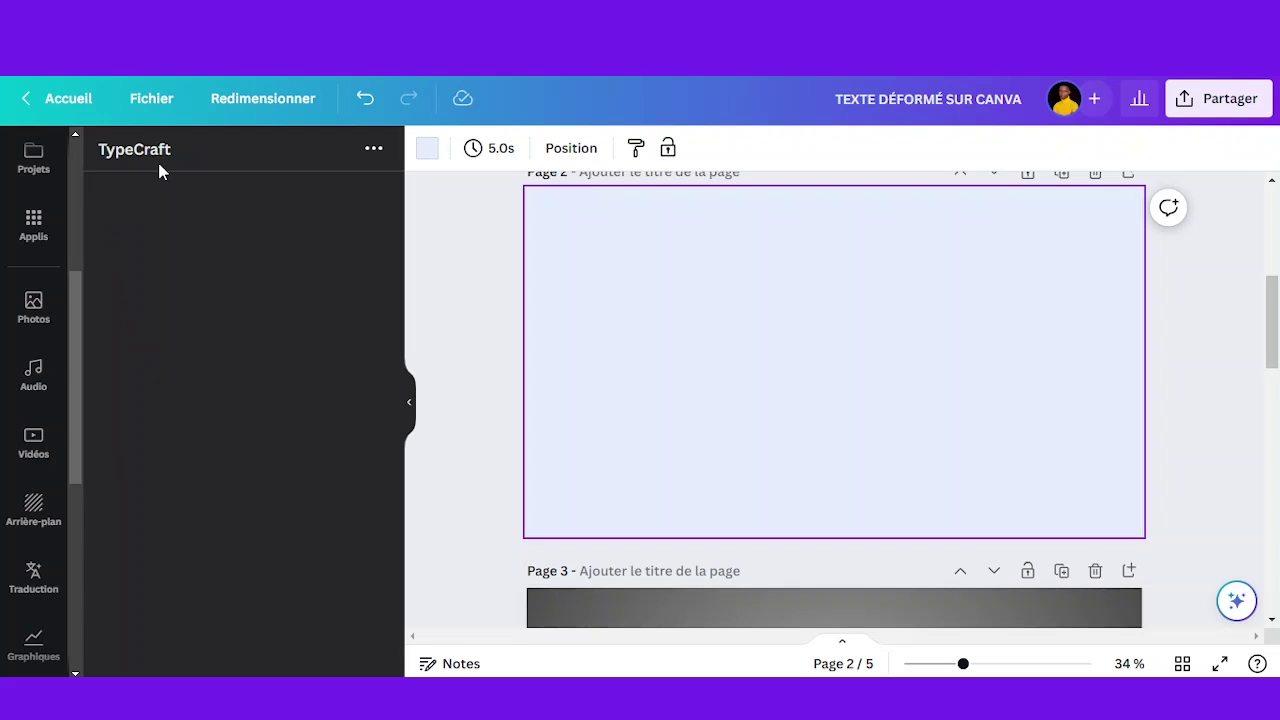
- Examine TypeCraft's text, font, style, color and shape-editing options
scroll(48, 245, down, 5)
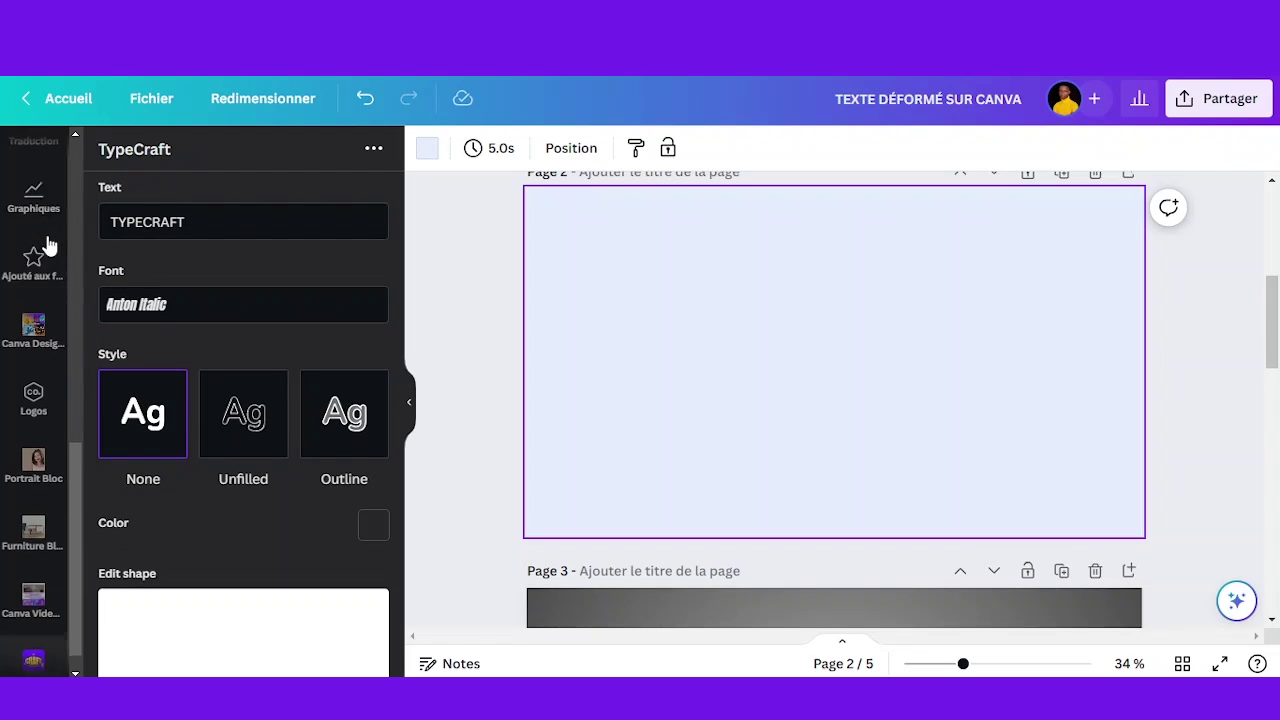
scroll(48, 245, down, 1)
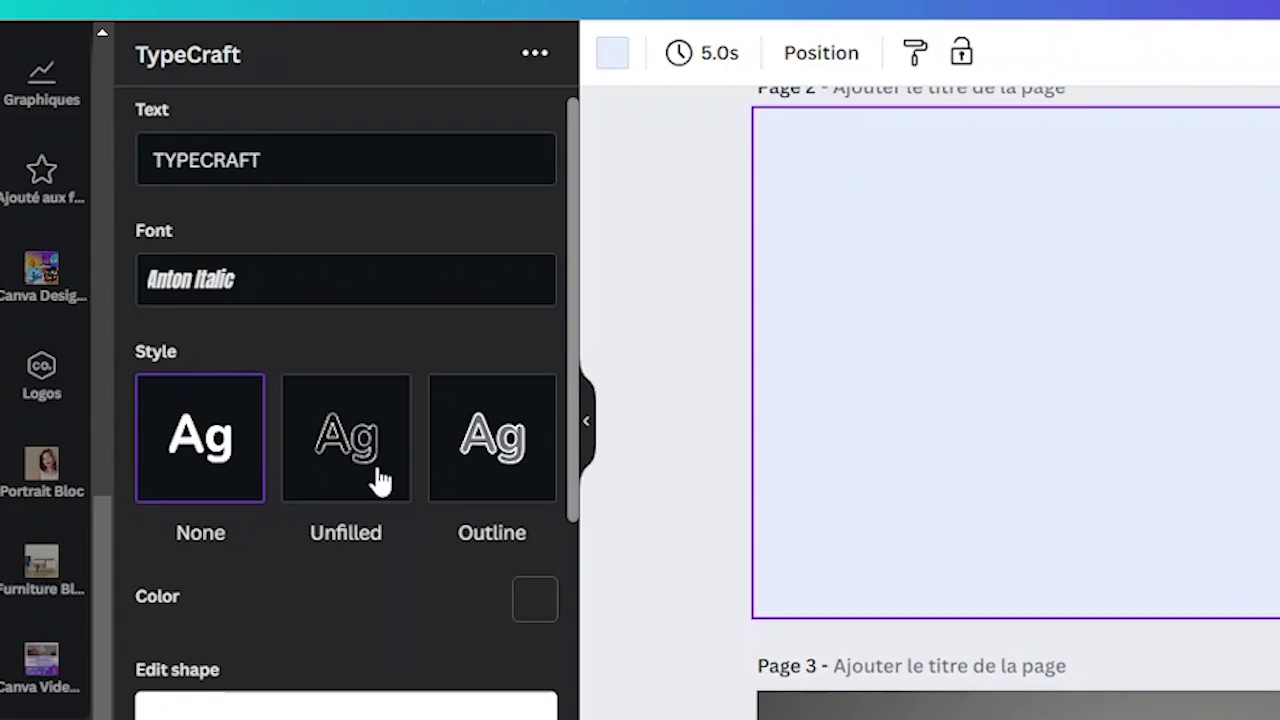
scroll(537, 532, down, 4)
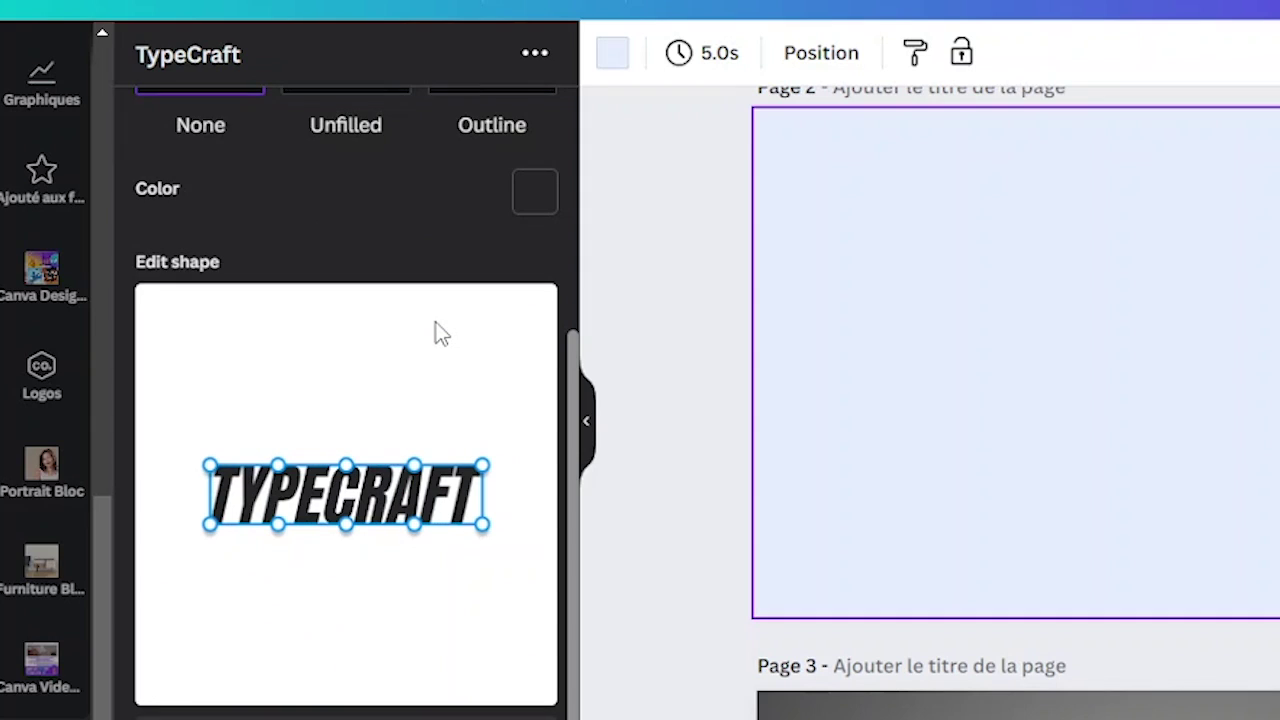
scroll(436, 324, up, 4)
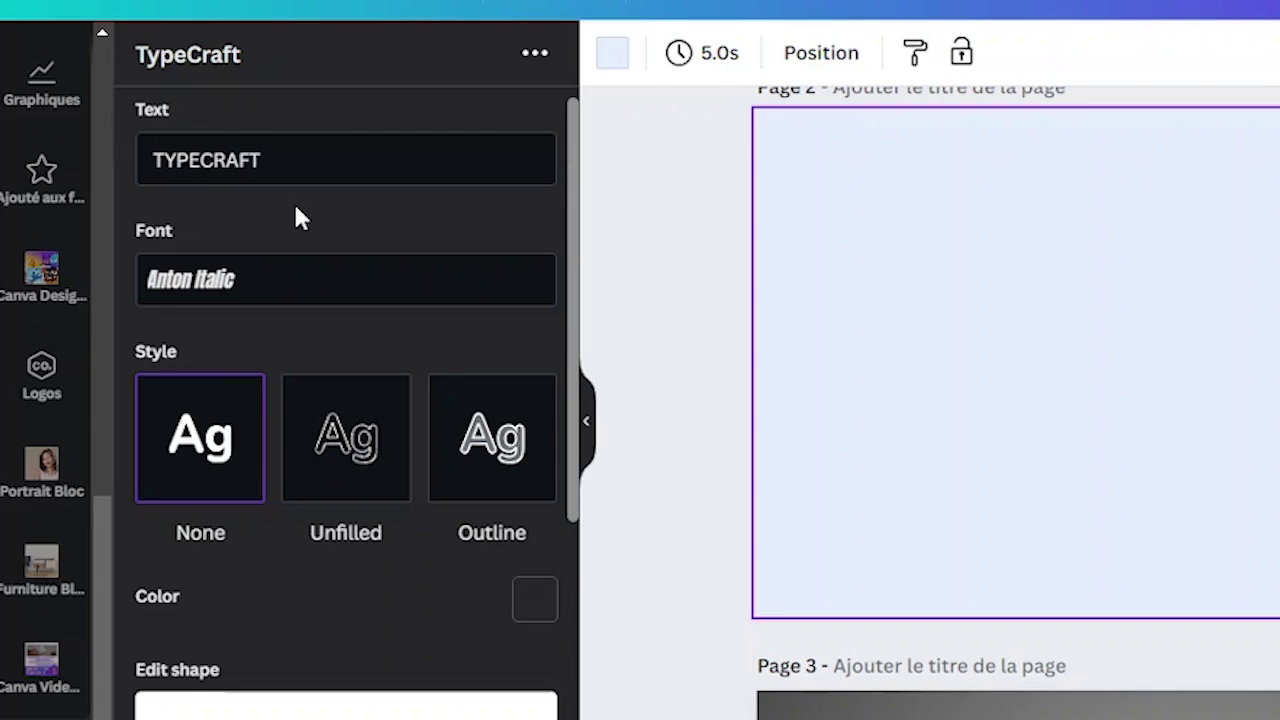
scroll(434, 406, down, 4)
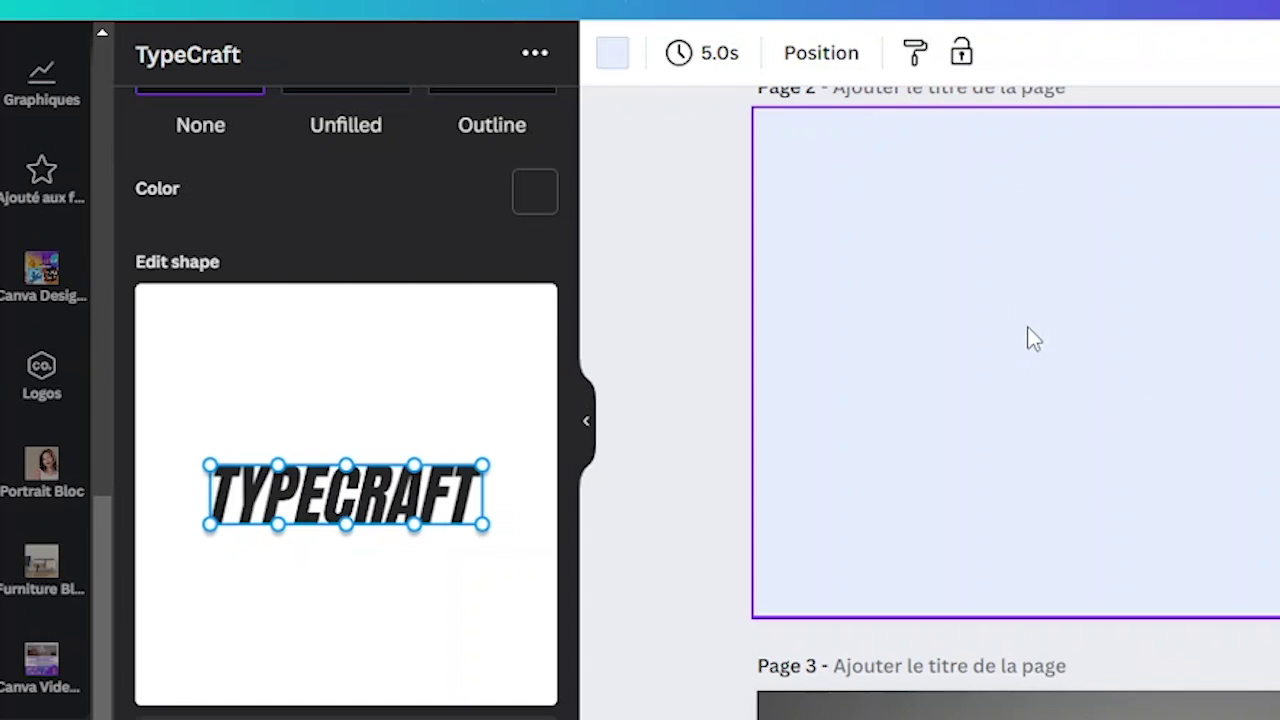
scroll(368, 278, up, 4)
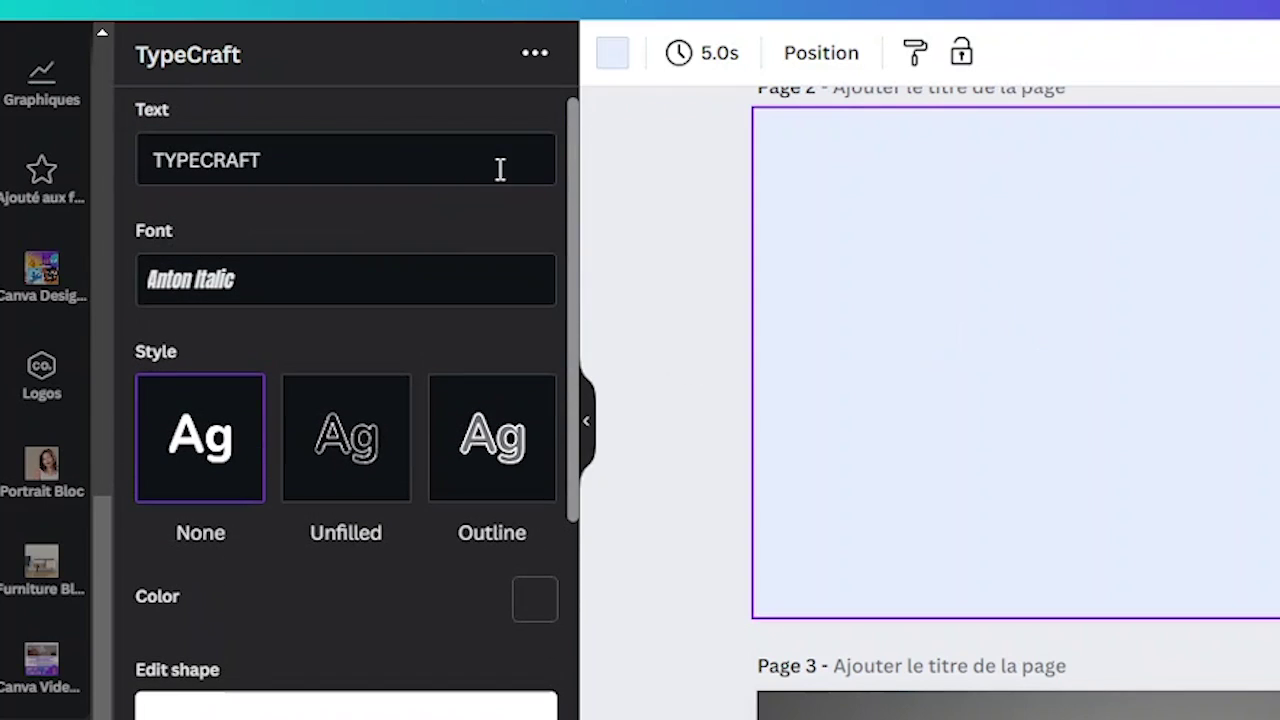
scroll(506, 240, down, 4)
scroll(506, 240, up, 2)
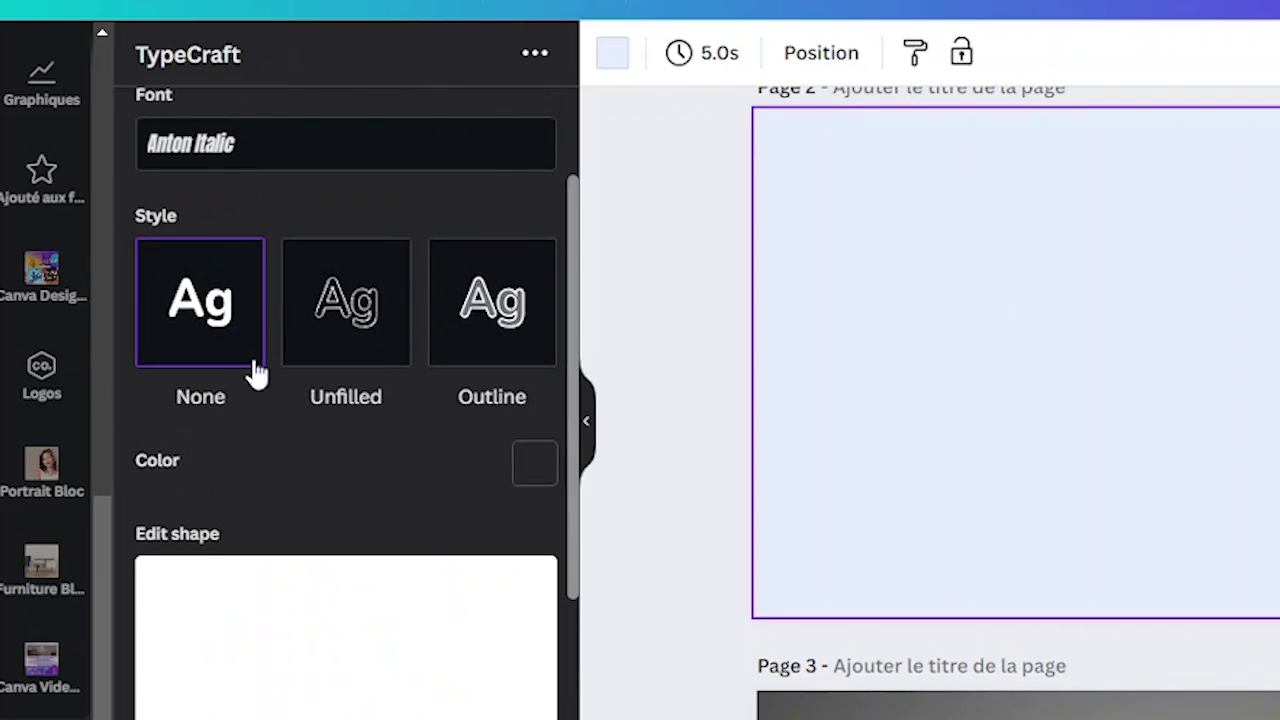
- Replace the sample text TYPECRAFT with DEFORME
scroll(374, 397, down, 4)
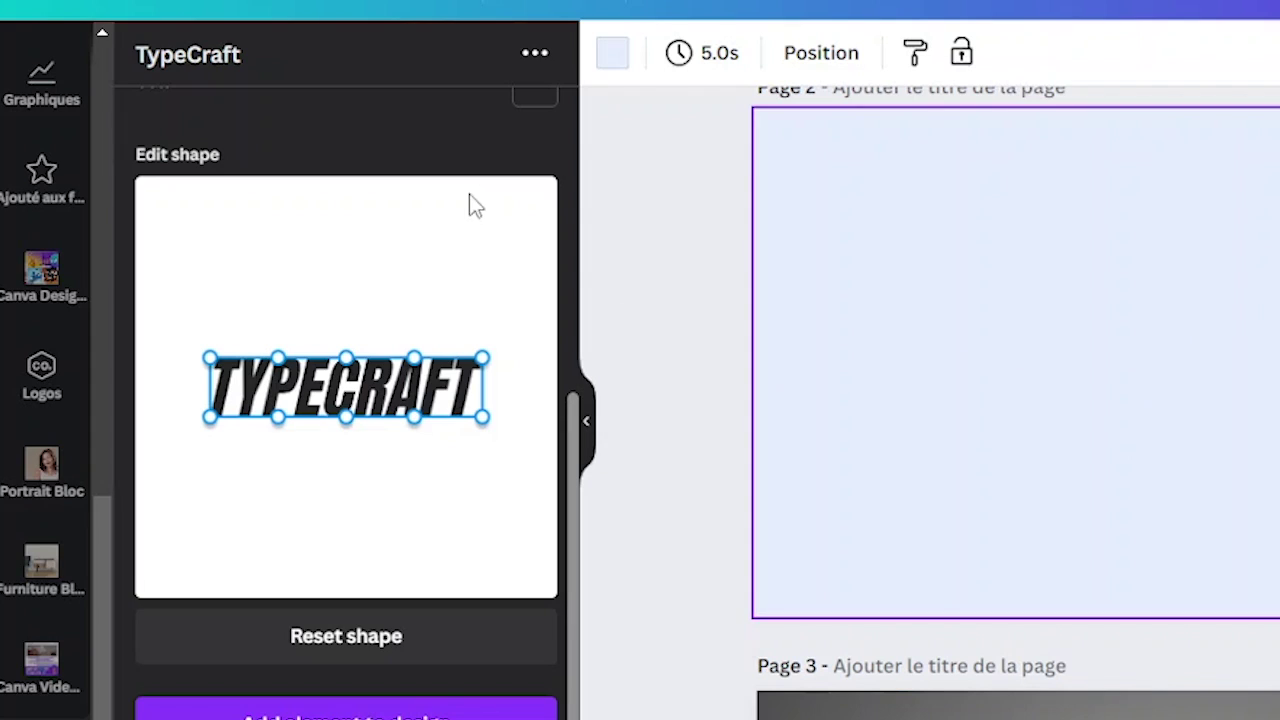
scroll(360, 180, up, 5)
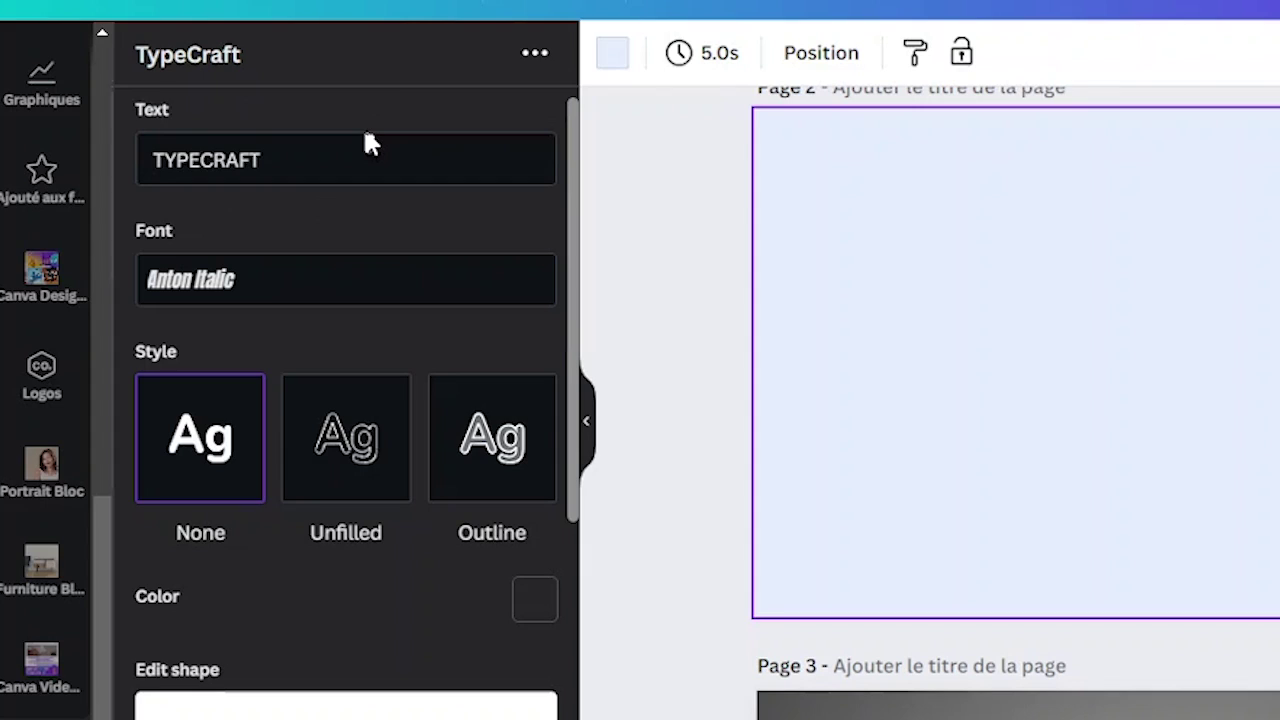
click(305, 167)
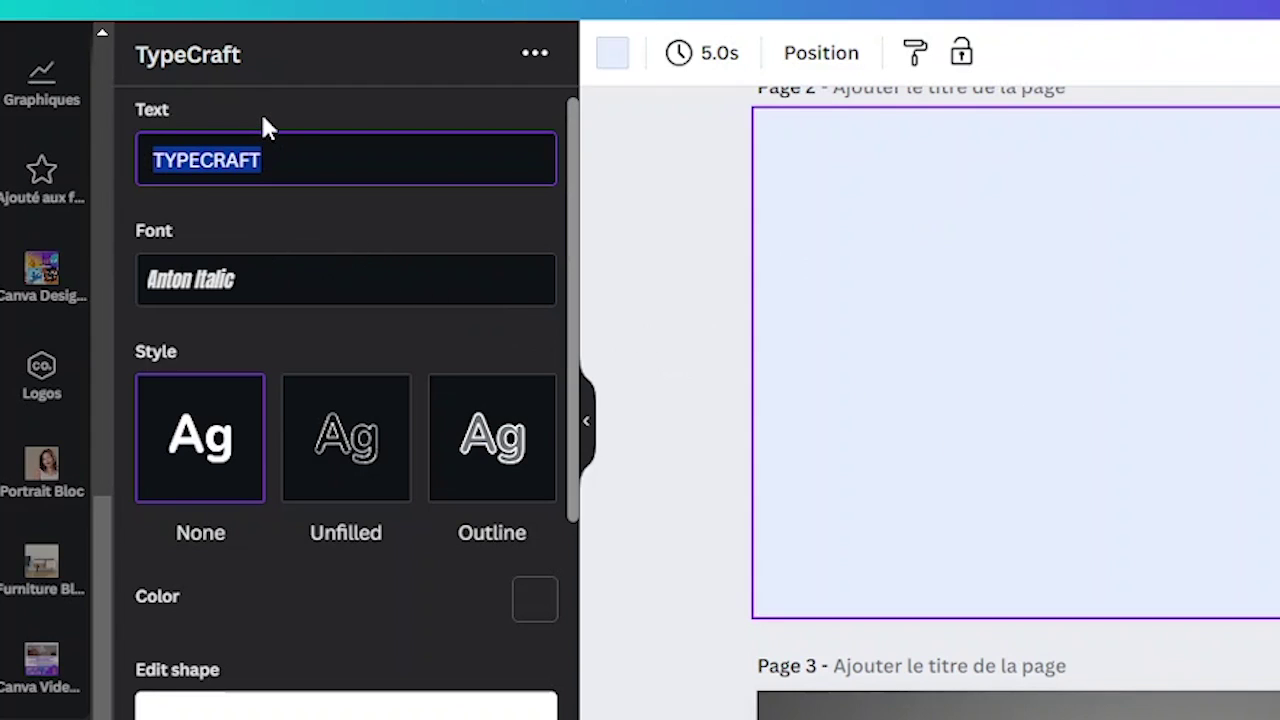
click(293, 154)
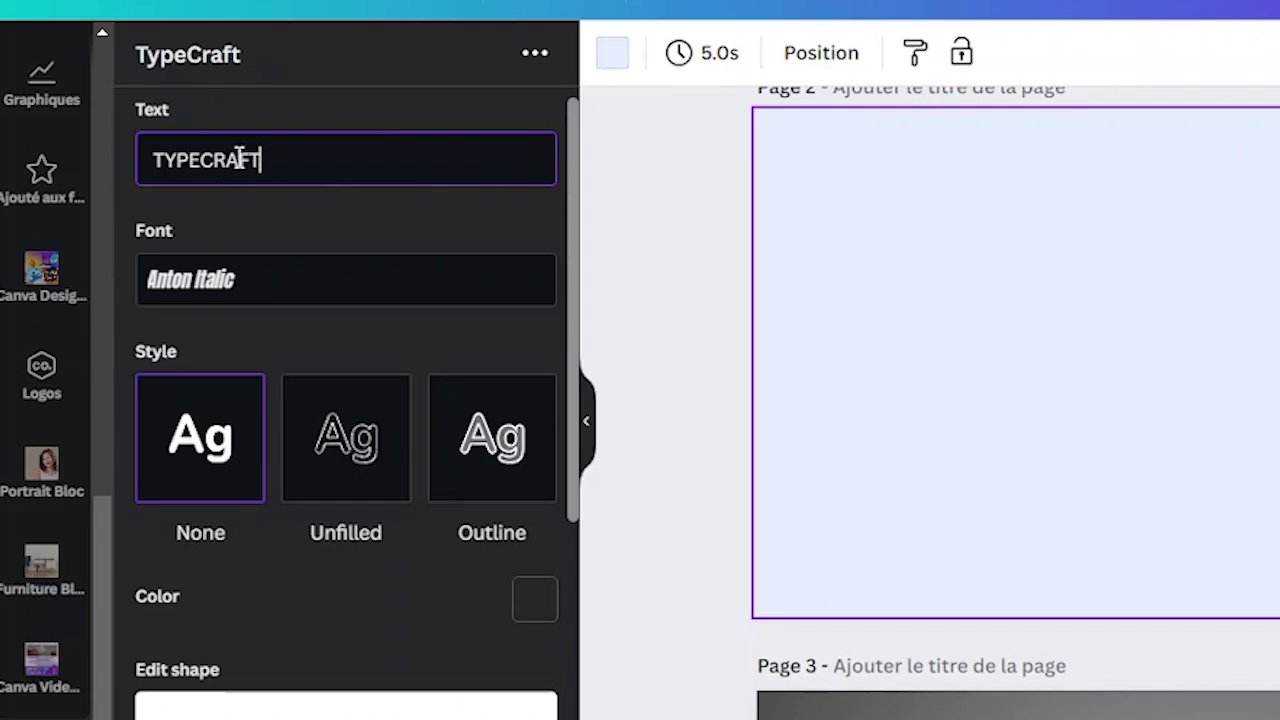
key(Left)
key(Left)
key(Left)
key(shift+Left)
key(shift+Left)
key(shift+Left)
key(shift+Left)
key(shift+Left)
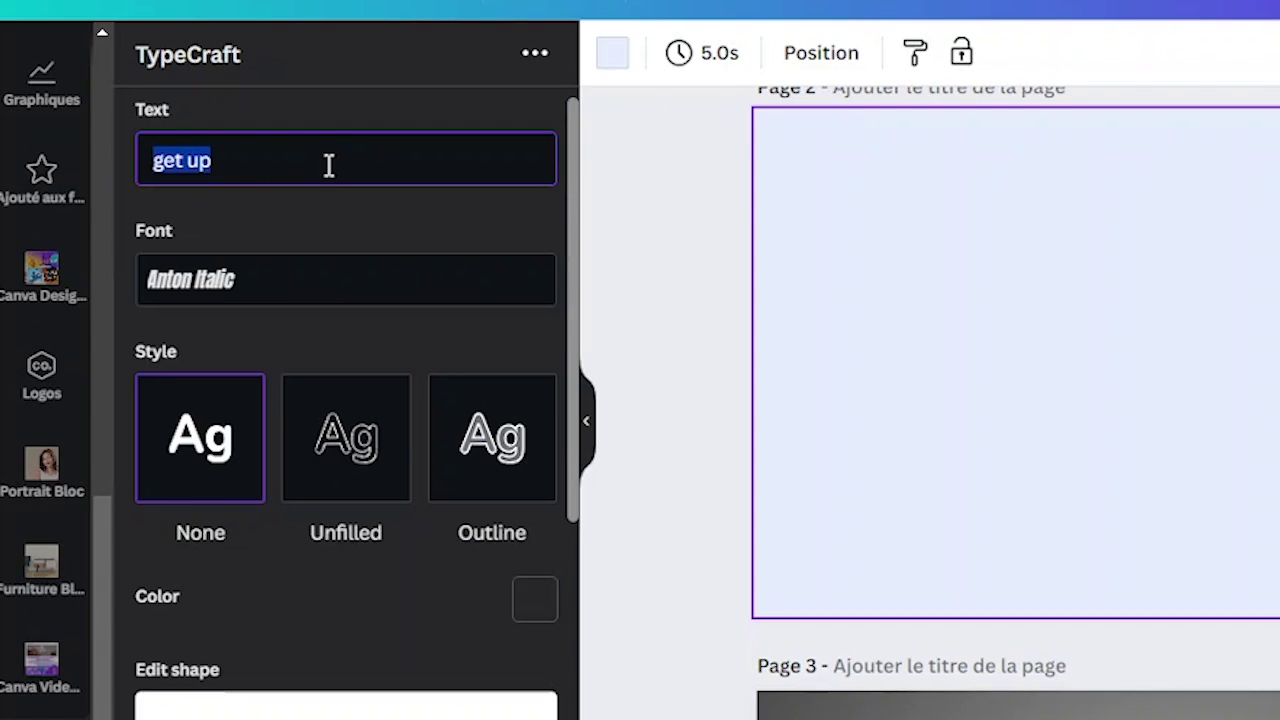
text(DEFORM)
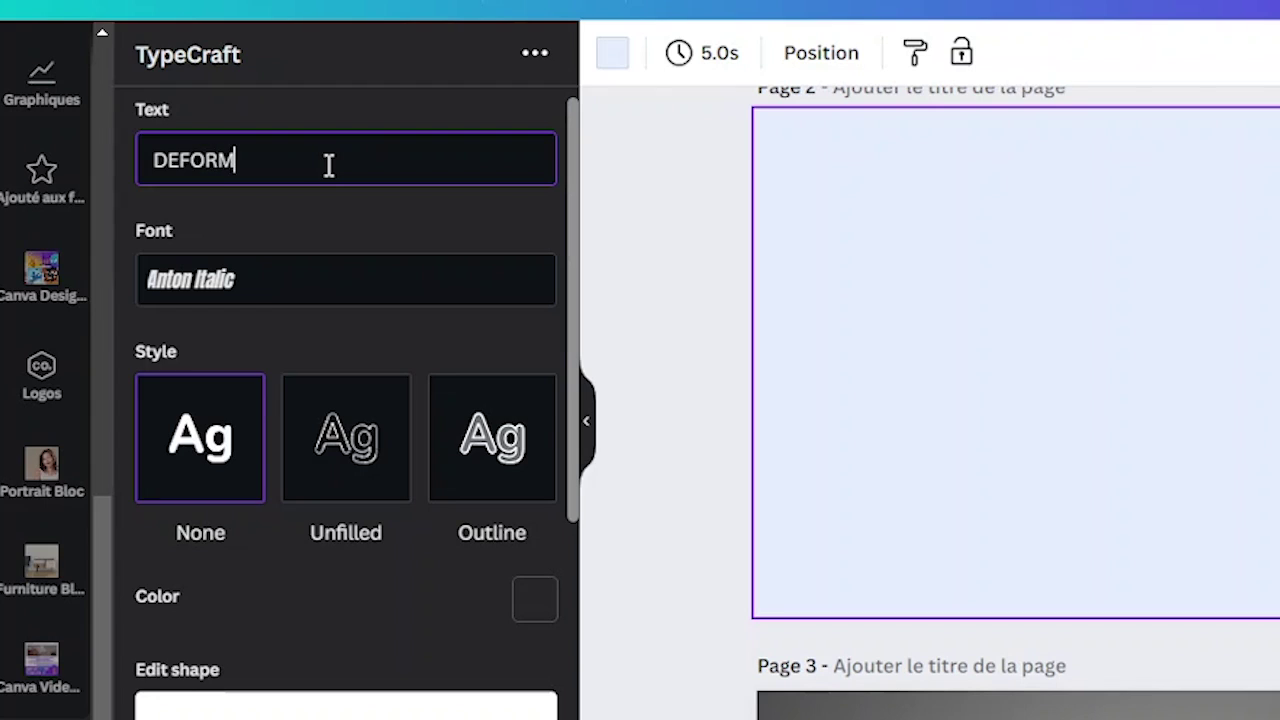
text(2)
text(E)
click(342, 207)
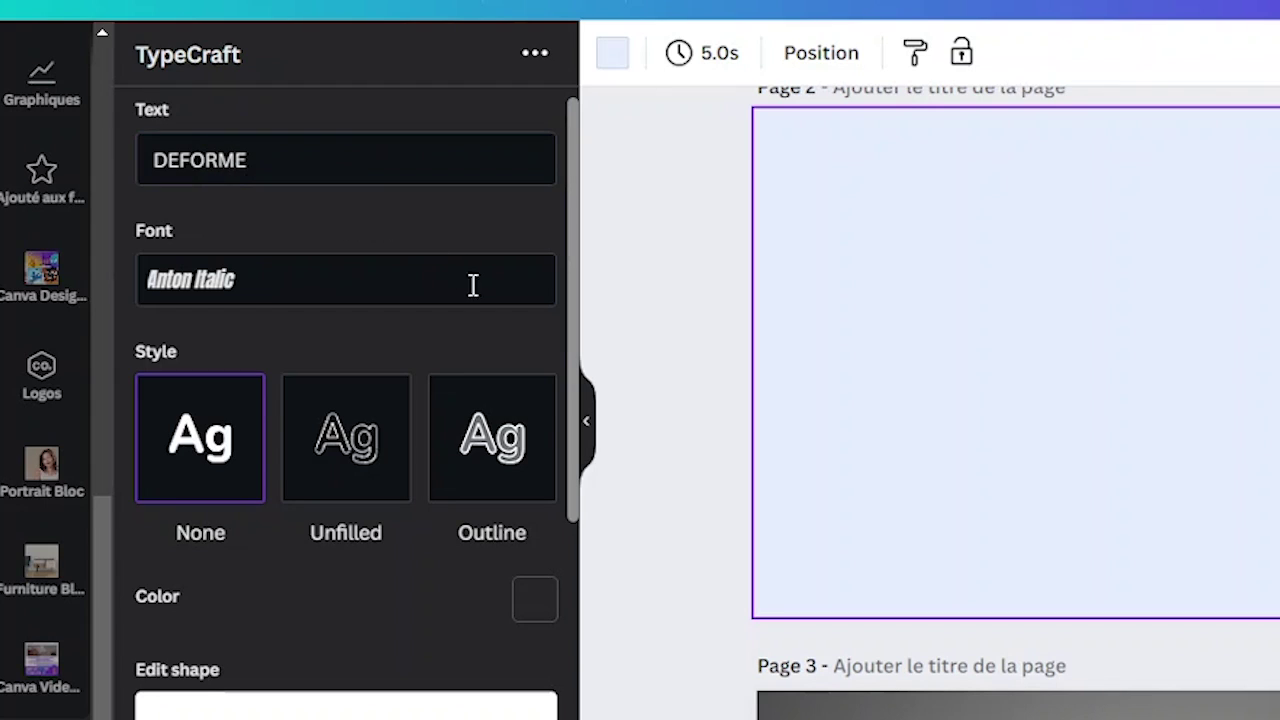
- Check the DEFORME preview and browse the list of available fonts to its end
scroll(473, 285, down, 5)
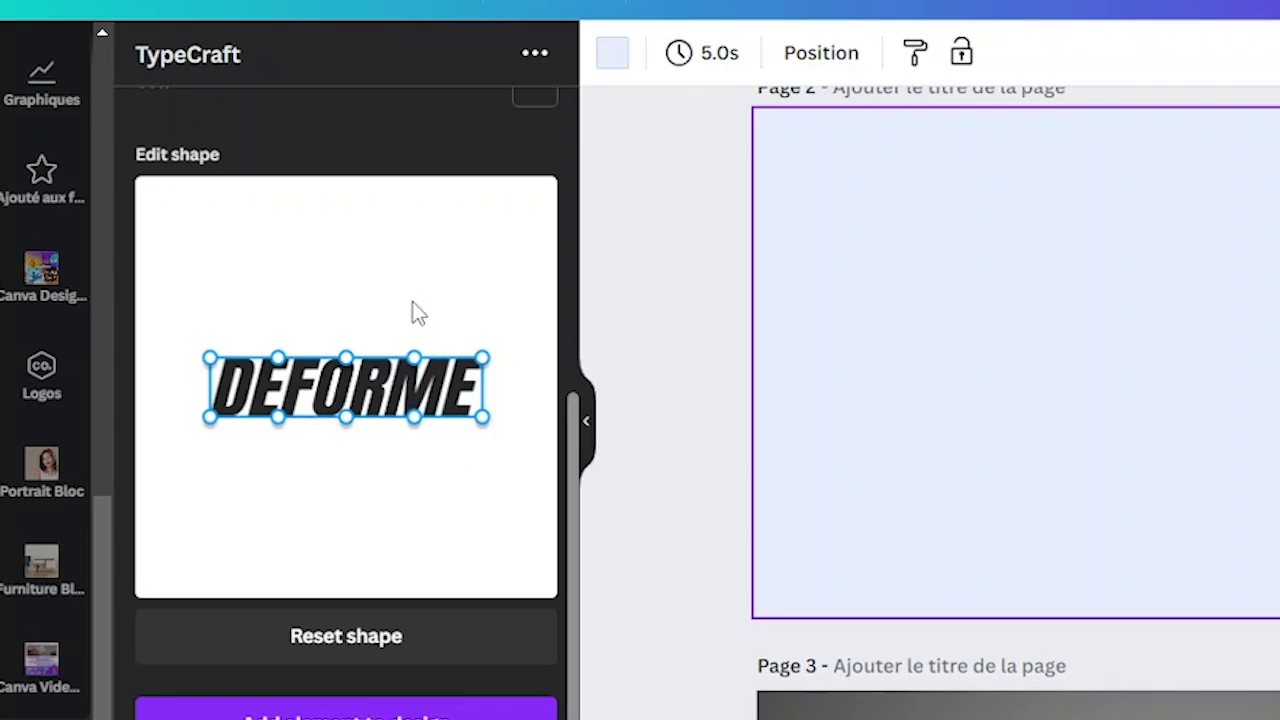
scroll(420, 290, up, 5)
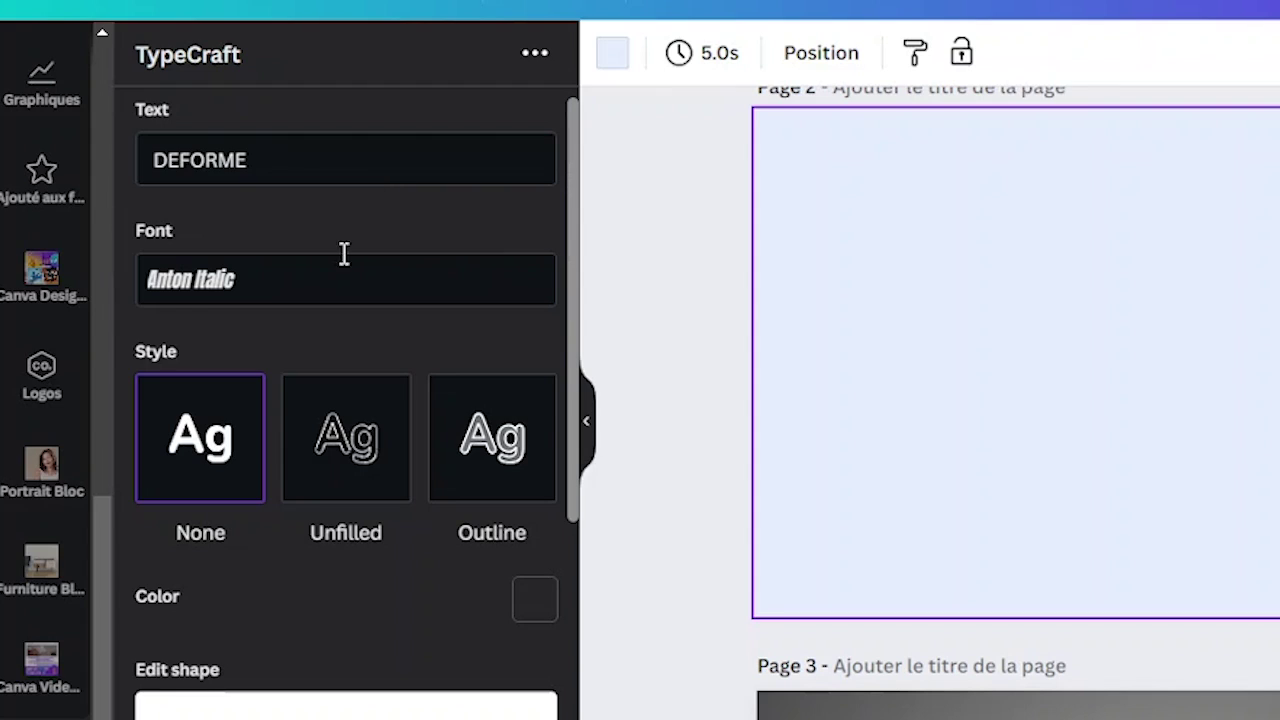
scroll(240, 230, down, 1)
scroll(245, 220, down, 1)
scroll(270, 215, up, 3)
click(310, 284)
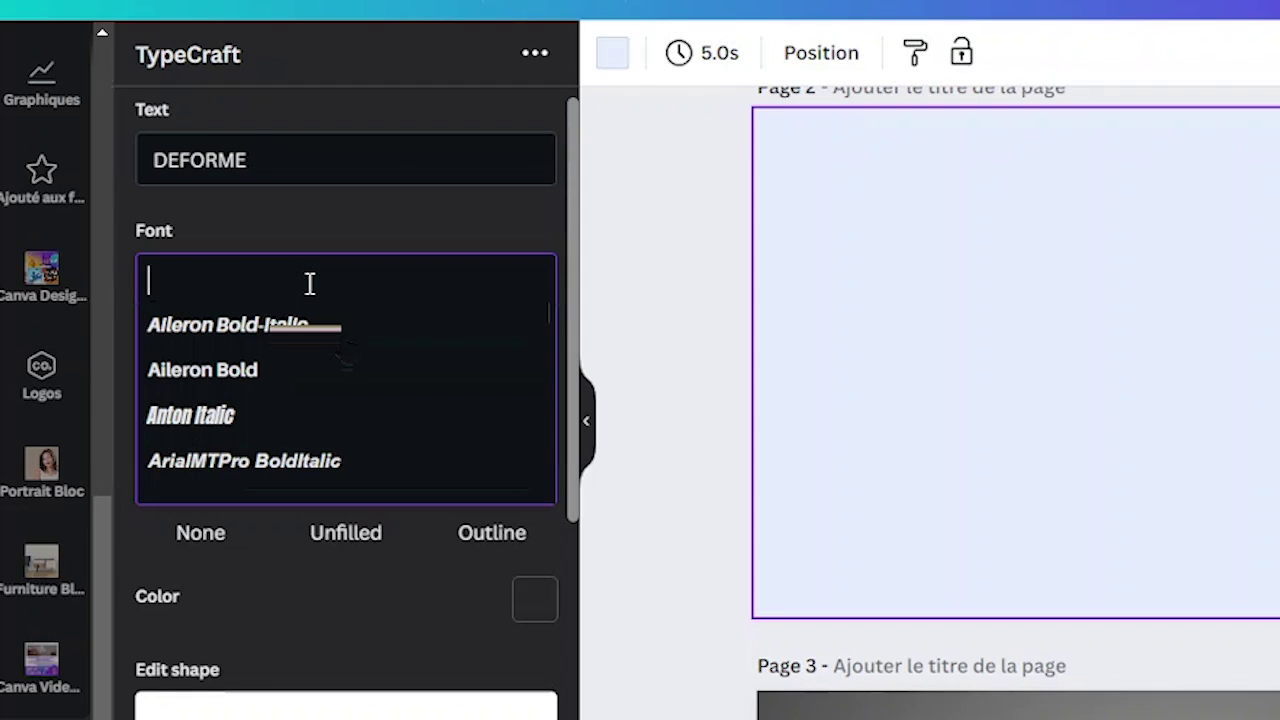
scroll(335, 340, down, 15)
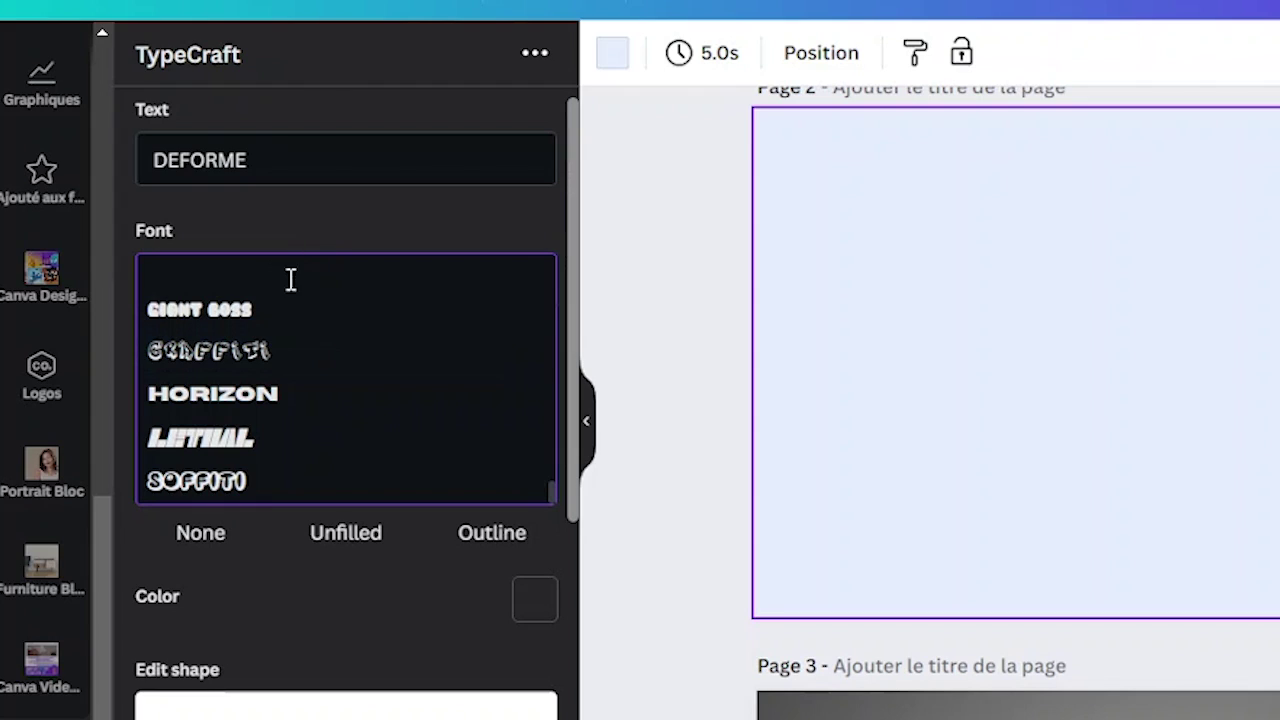
click(277, 230)
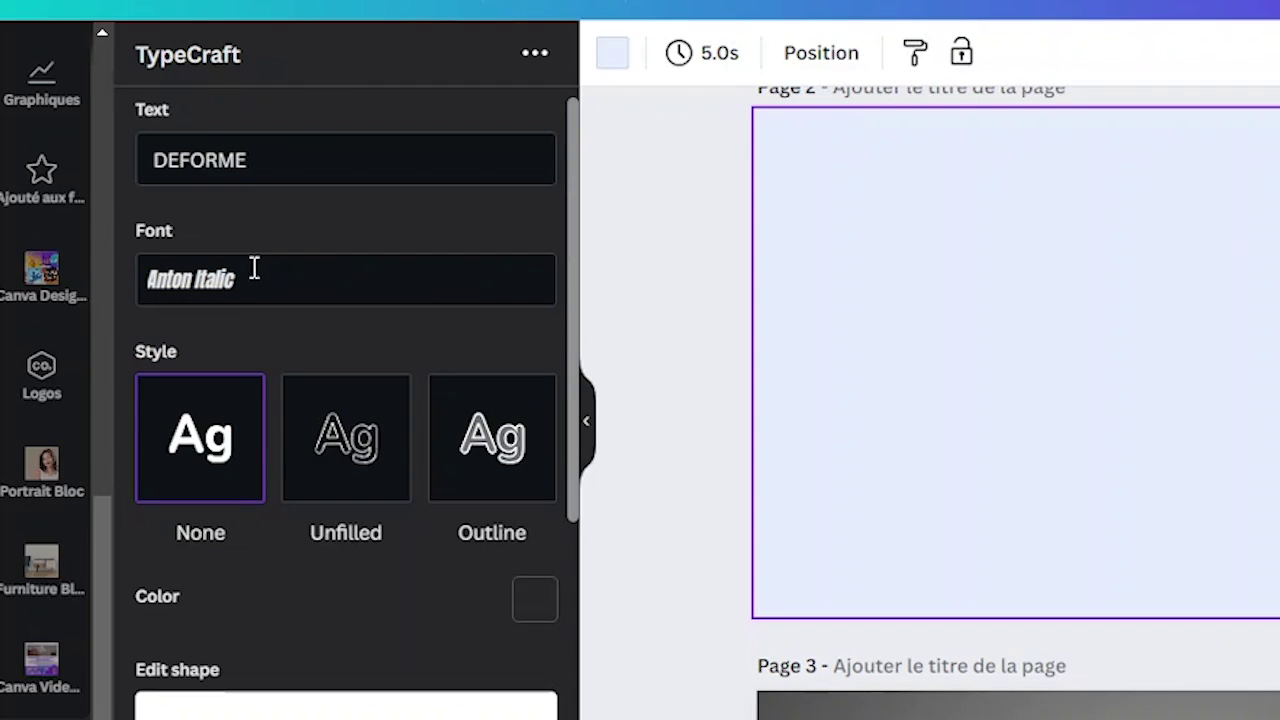
- Set the font of the DEFORME text to CooperHewittBoldItalic
click(253, 275)
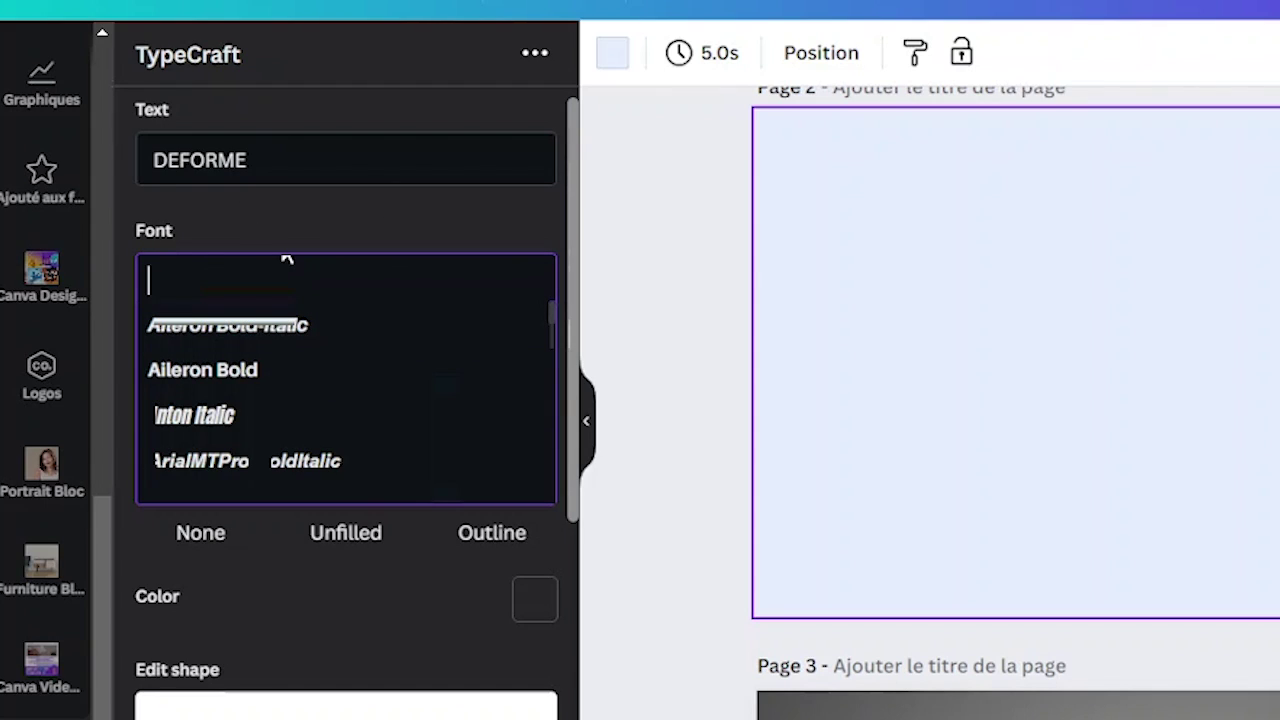
click(351, 326)
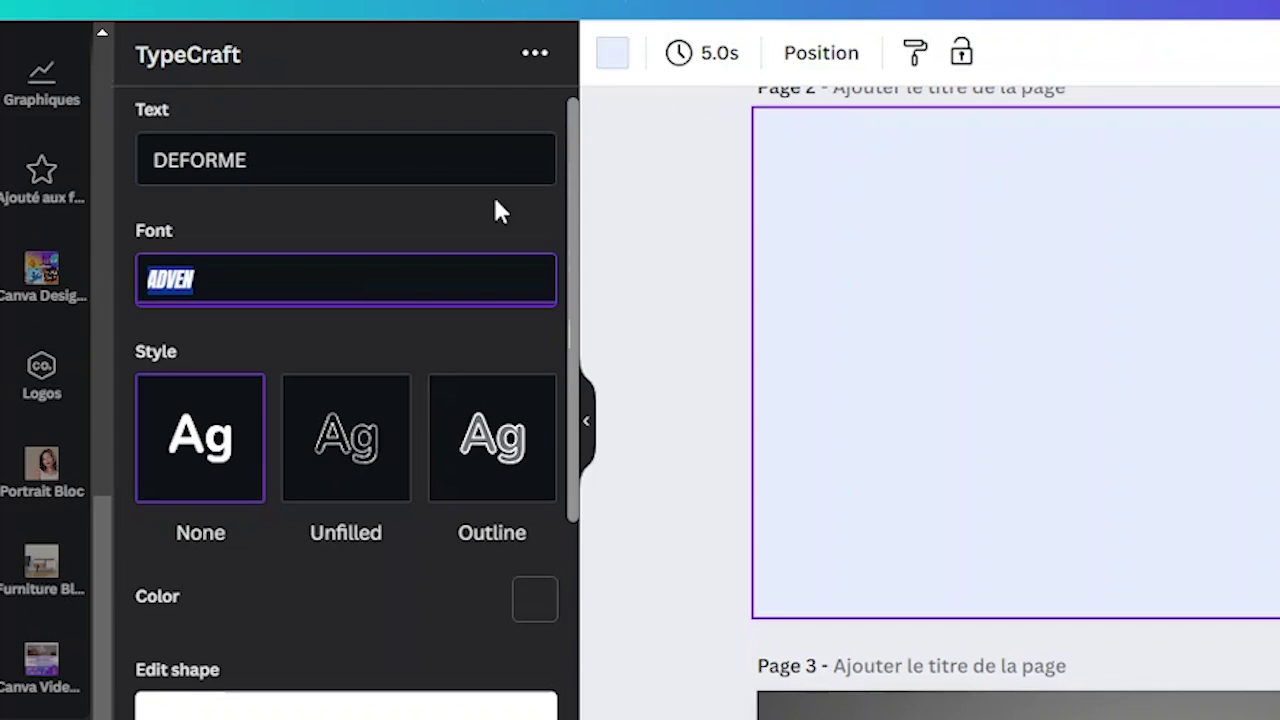
key(BackSpace)
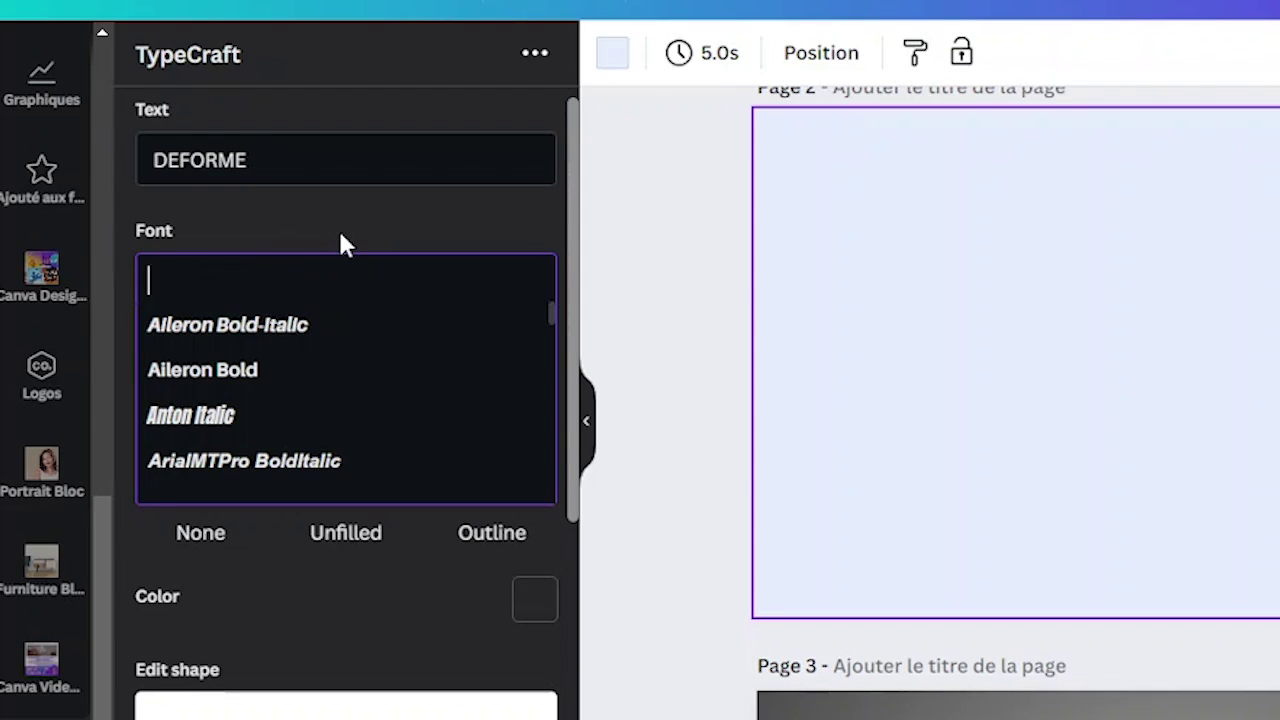
scroll(334, 423, down, 5)
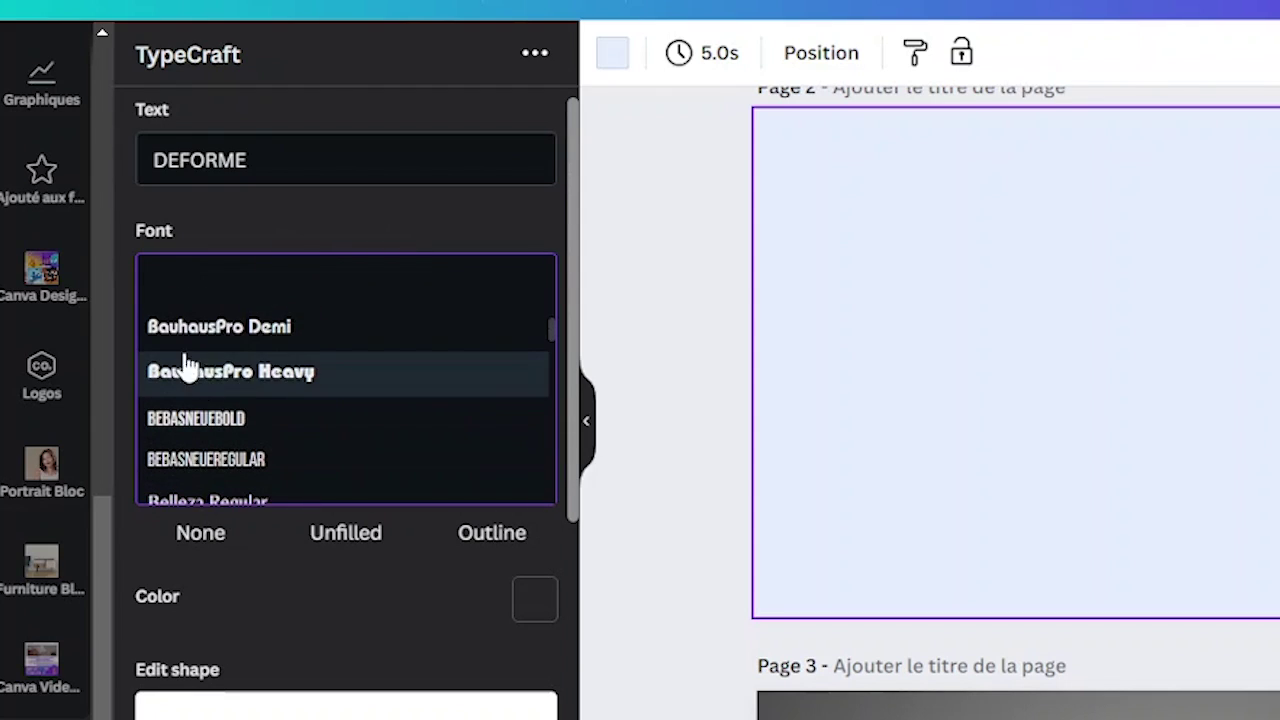
scroll(329, 391, down, 5)
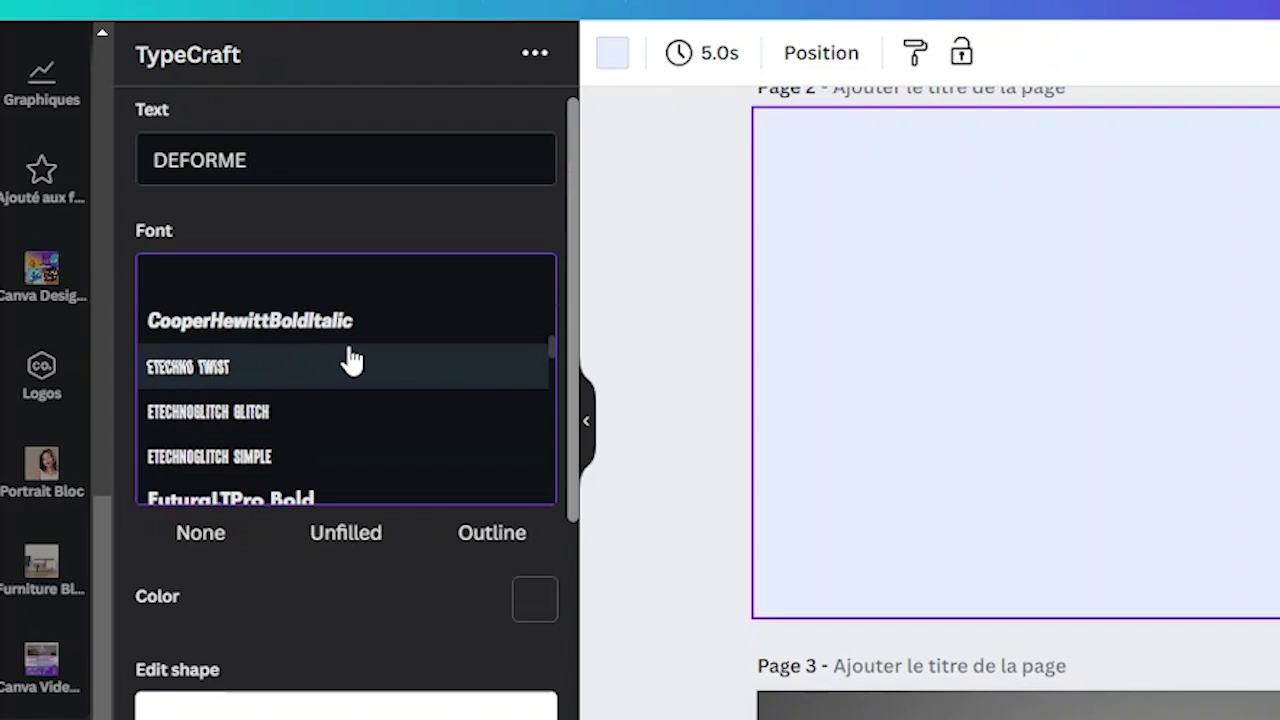
click(403, 326)
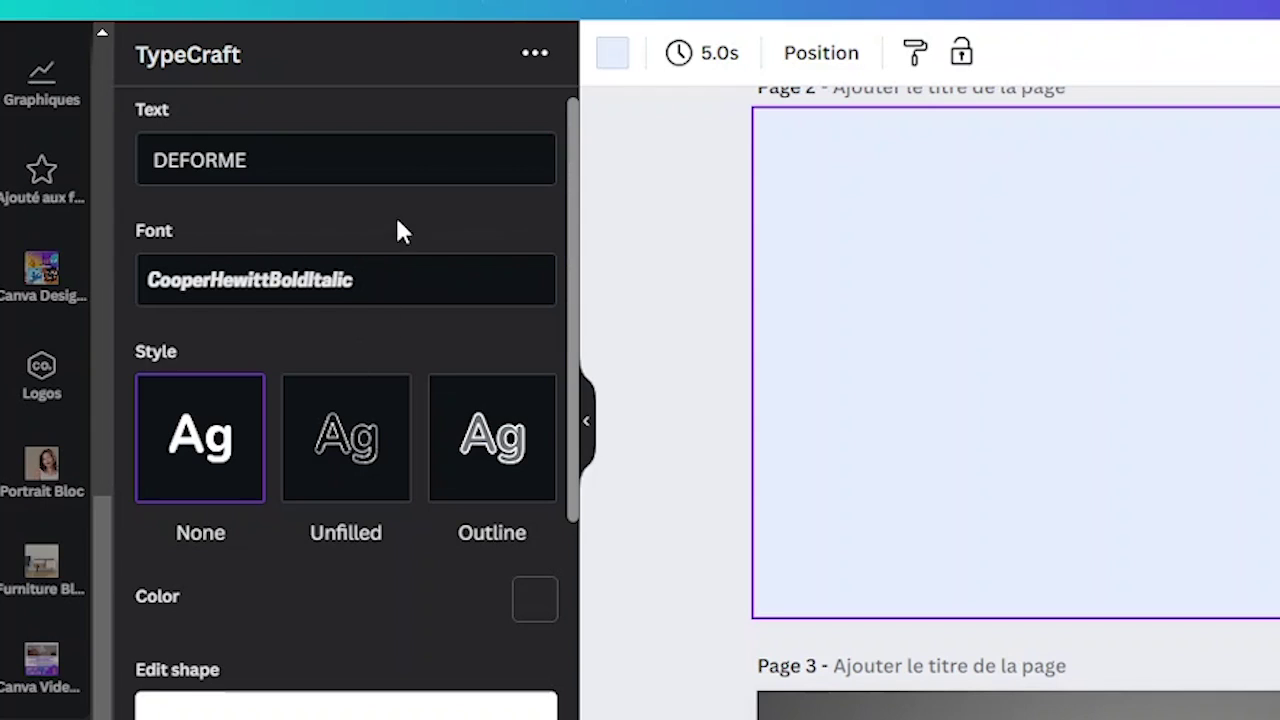
- Try the Unfilled style on the DEFORME text with a border width of 2
scroll(380, 365, down, 4)
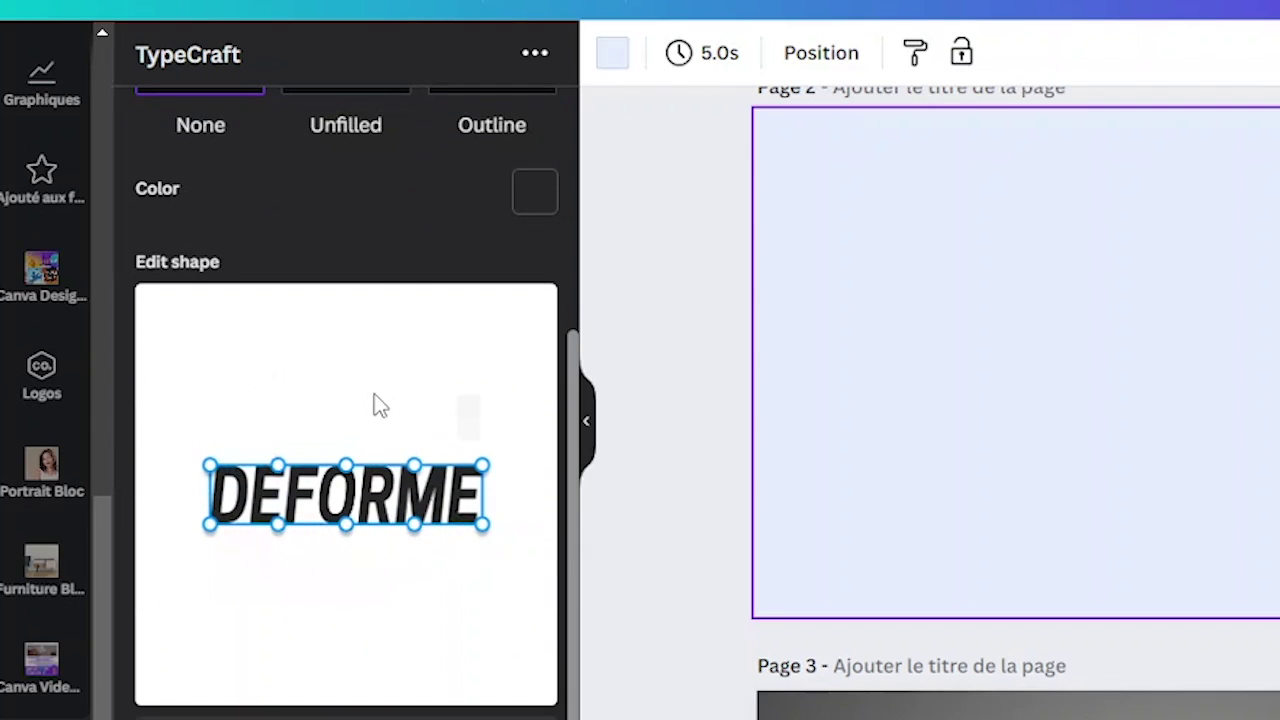
scroll(373, 404, up, 2)
scroll(372, 395, up, 1)
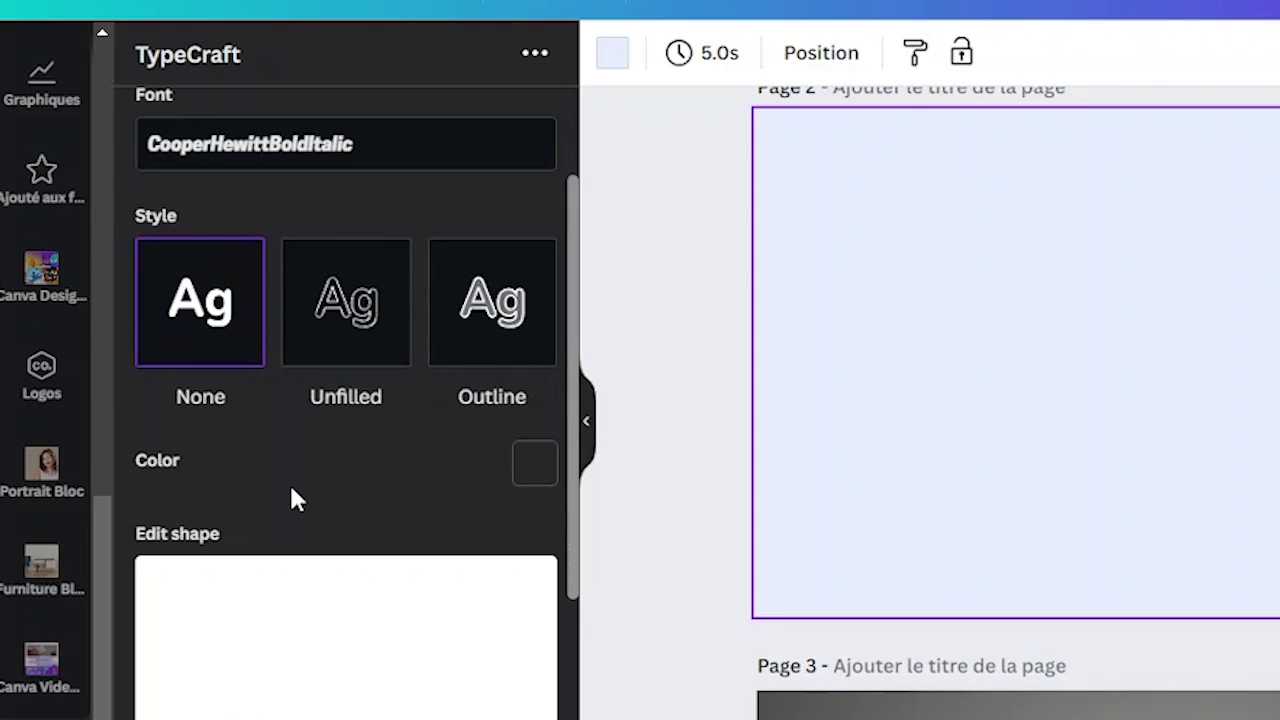
scroll(295, 480, down, 3)
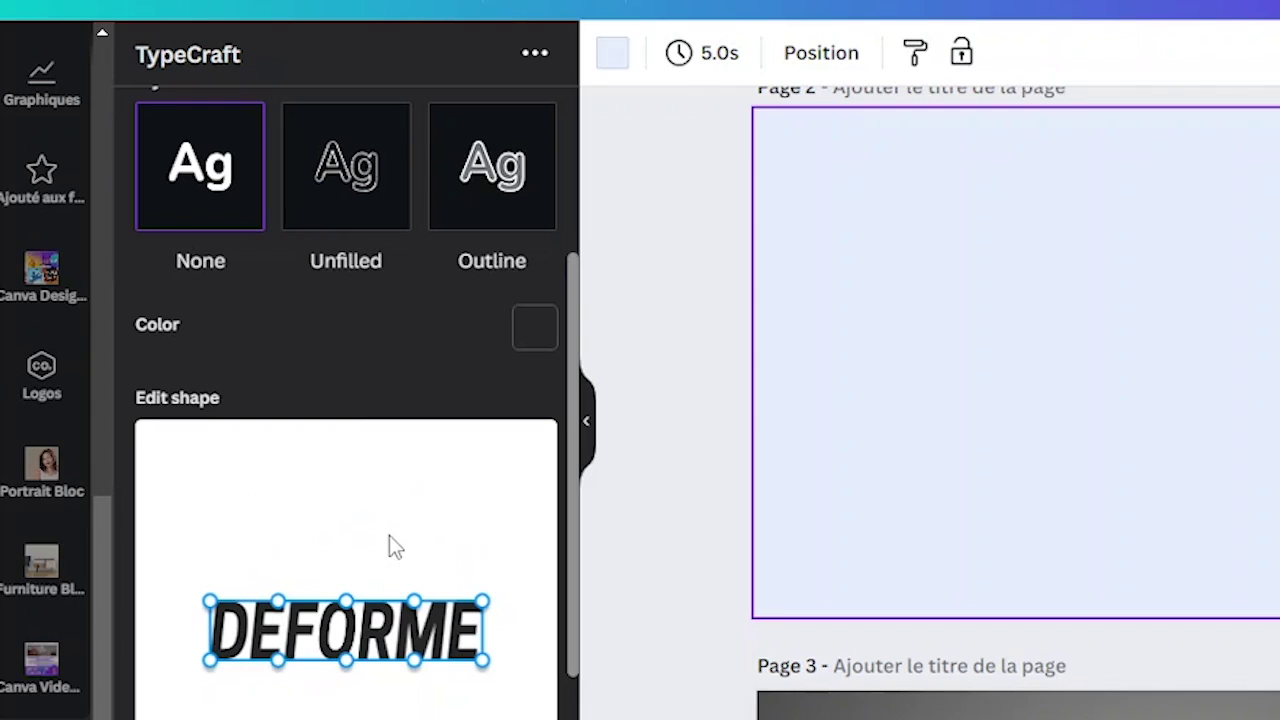
click(347, 182)
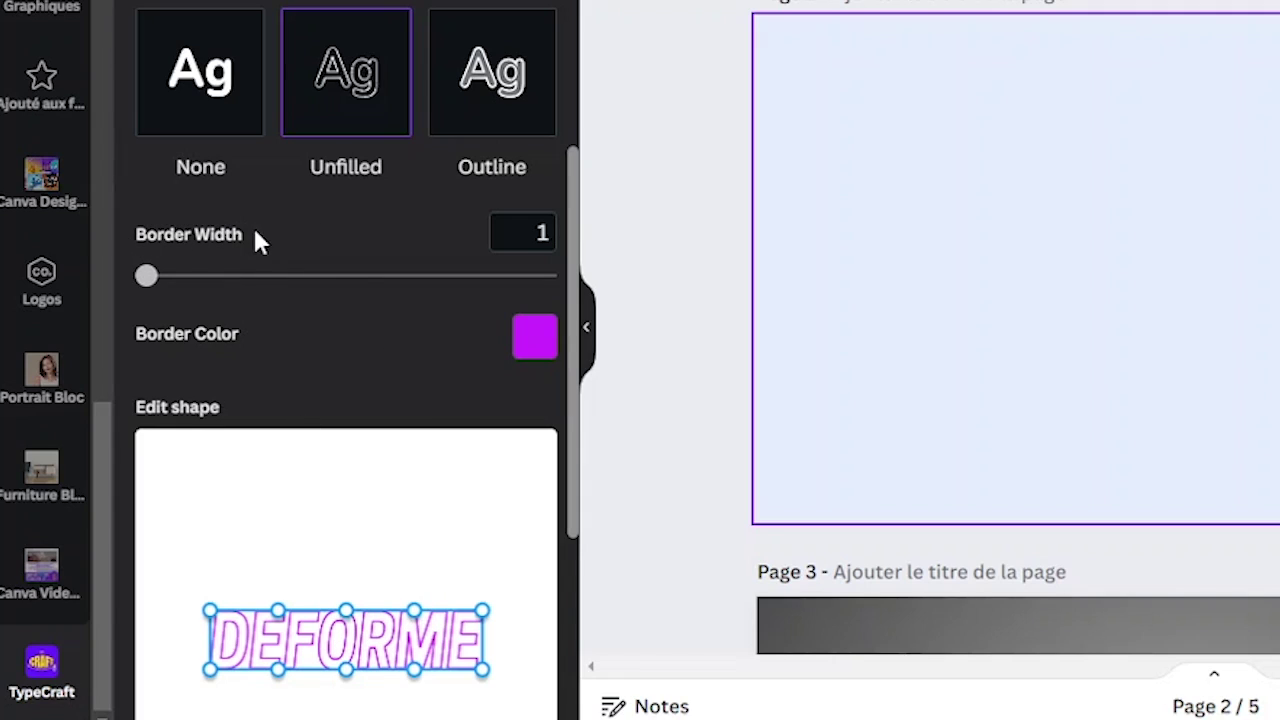
mouse_move(151, 283)
mouse_down()
mouse_move(272, 285)
mouse_move(164, 279)
mouse_up()
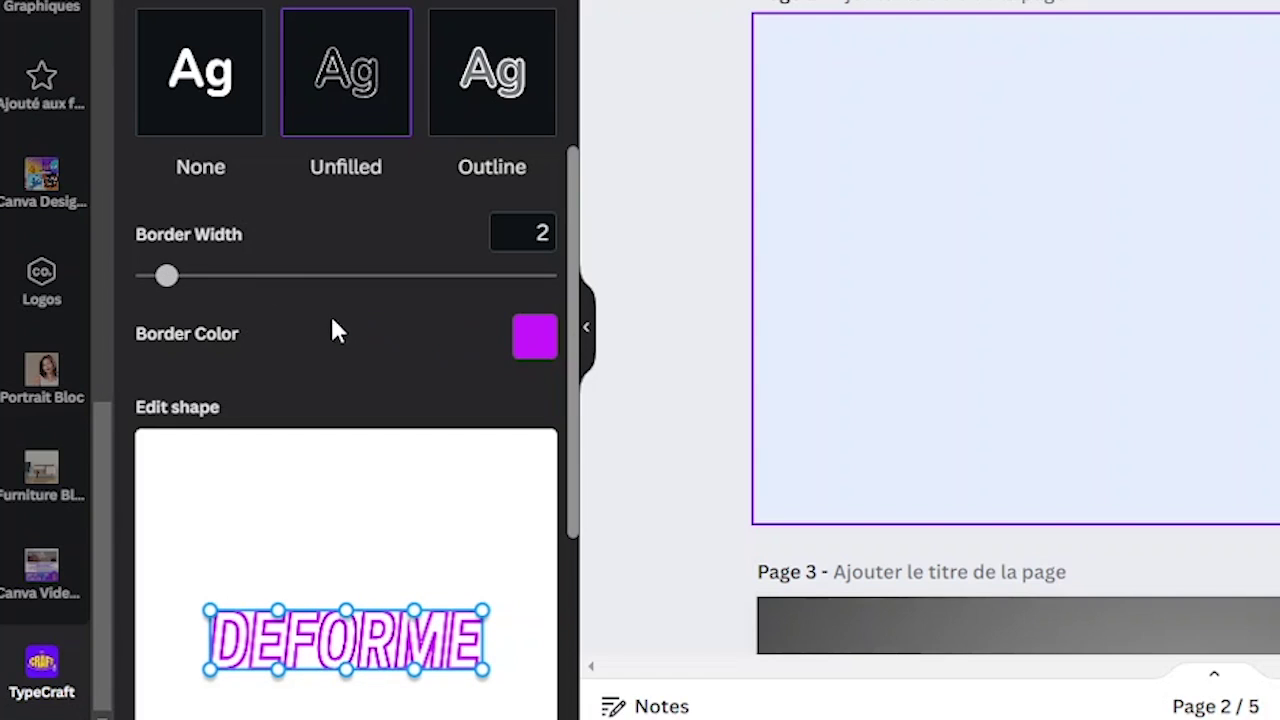
- Try the Outline style on the text with a green #2dff74 border and a border width of 3
click(495, 93)
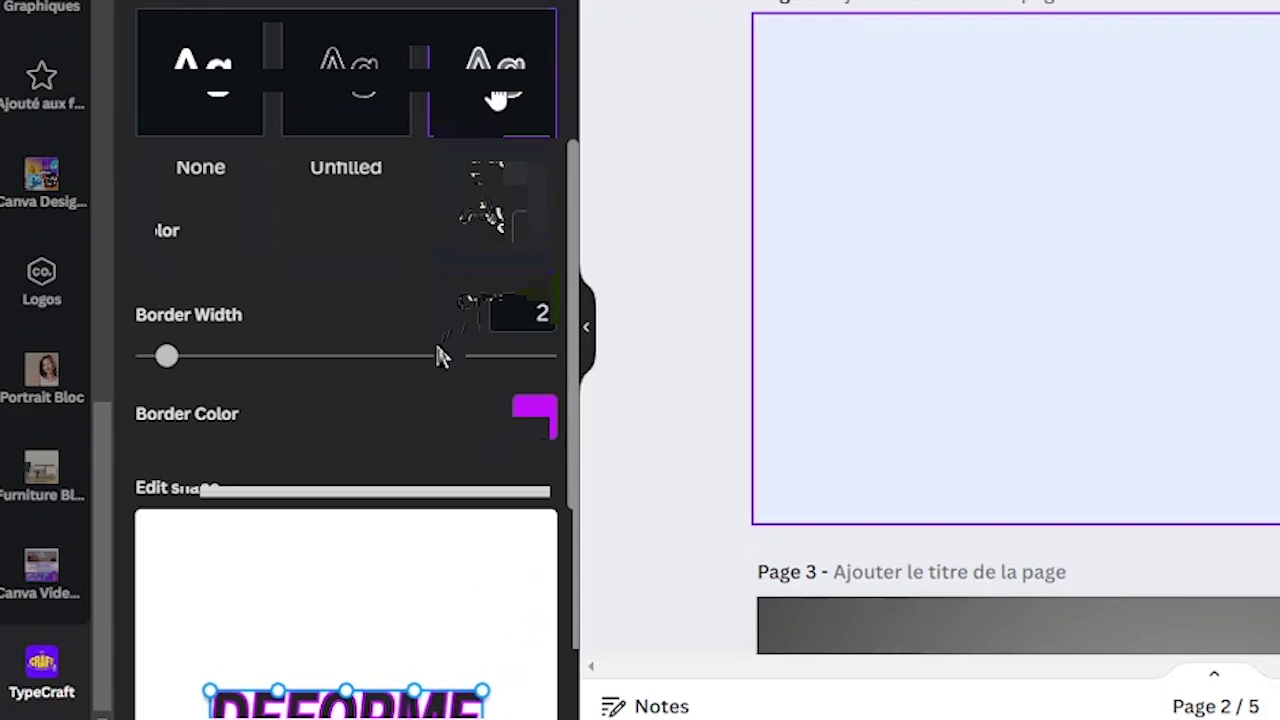
scroll(440, 352, down, 2)
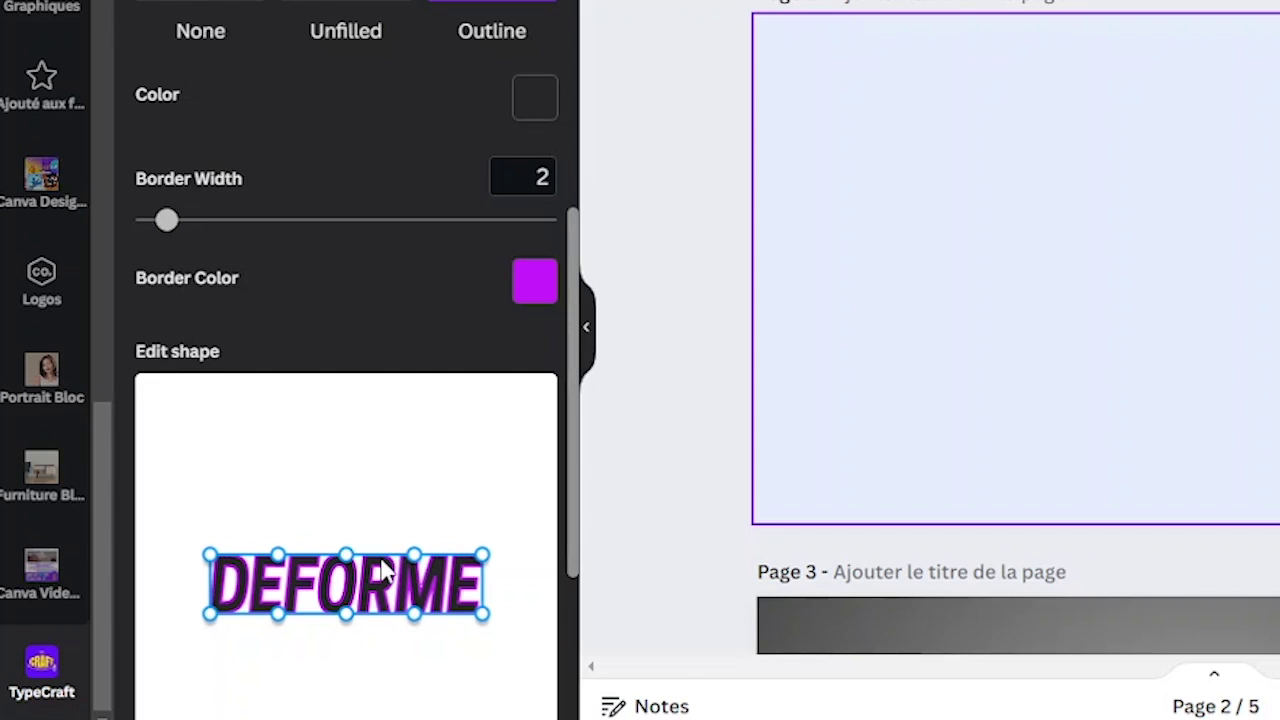
click(533, 283)
drag(329, 129, 309, 129)
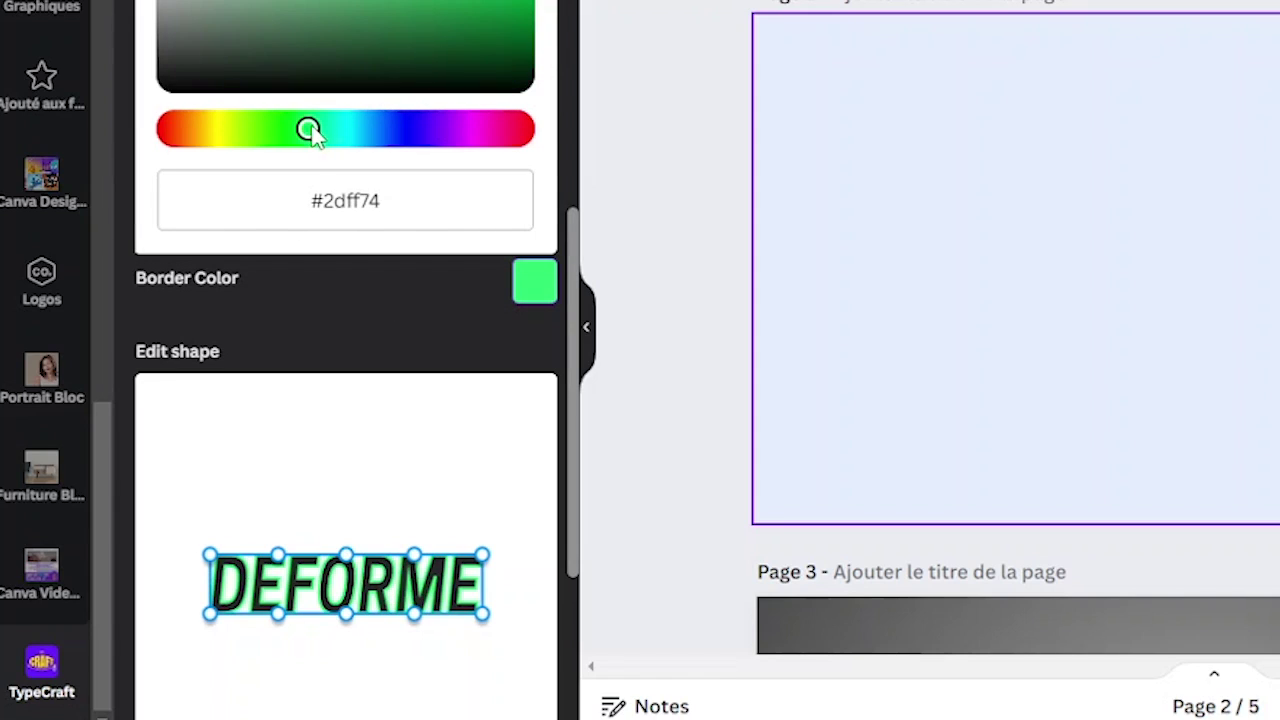
click(436, 283)
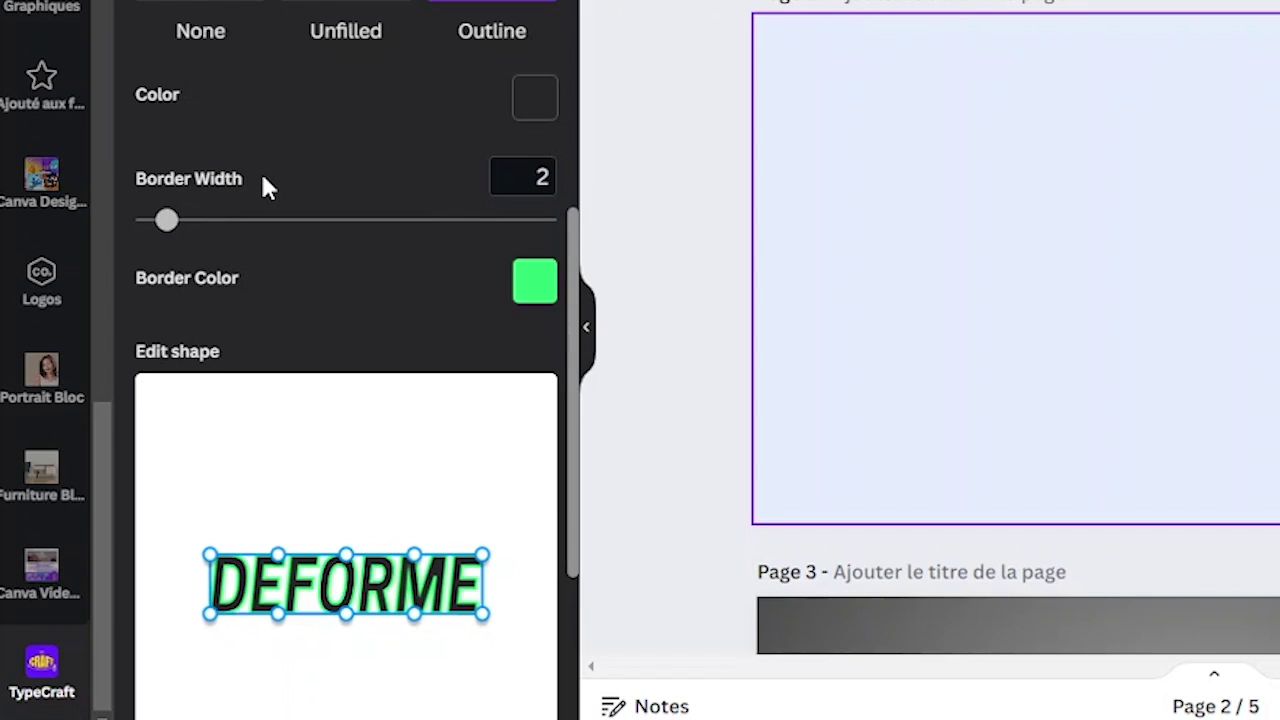
mouse_move(166, 221)
mouse_down()
mouse_move(277, 234)
mouse_move(188, 230)
mouse_up()
- Return the text style to None
scroll(190, 232, up, 1)
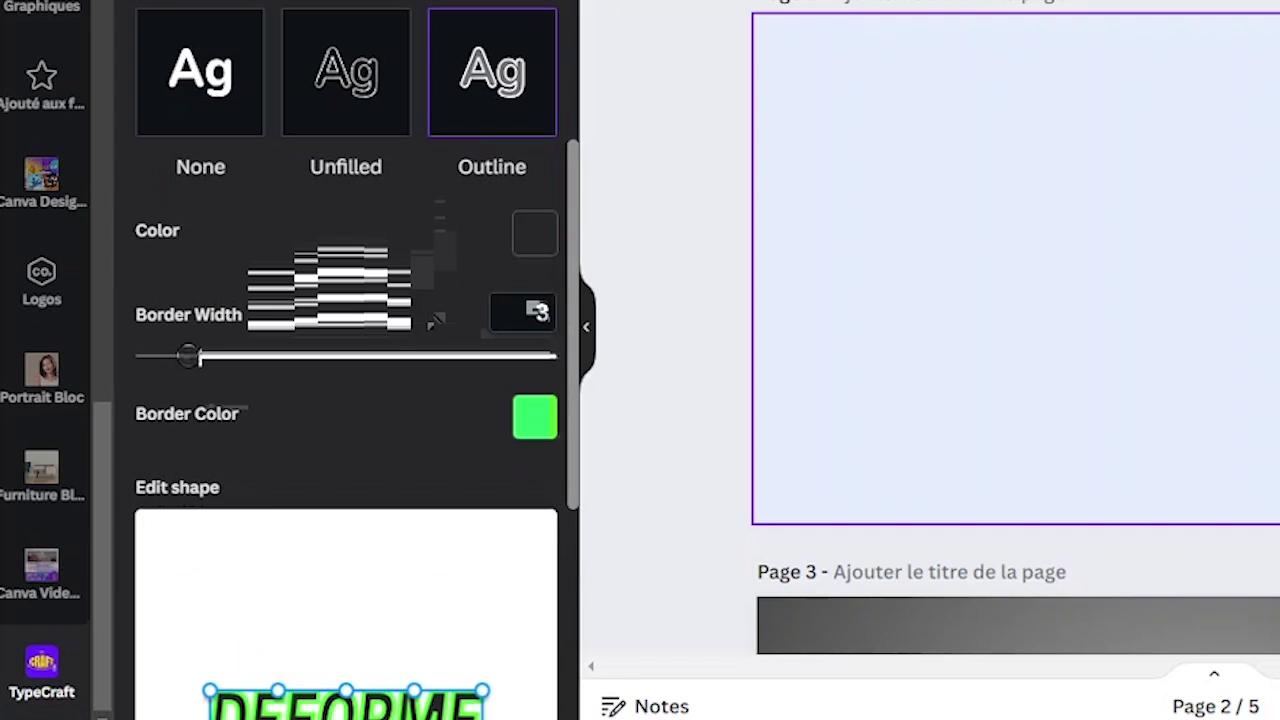
scroll(425, 304, up, 1)
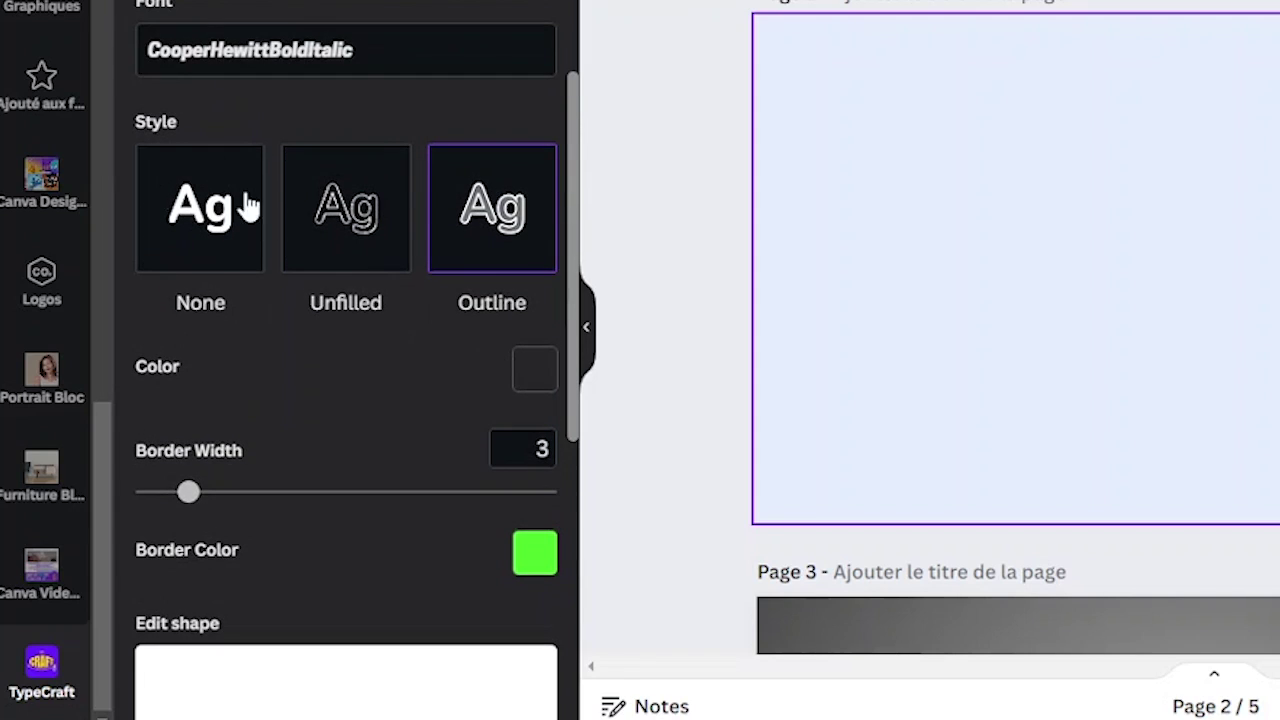
click(174, 198)
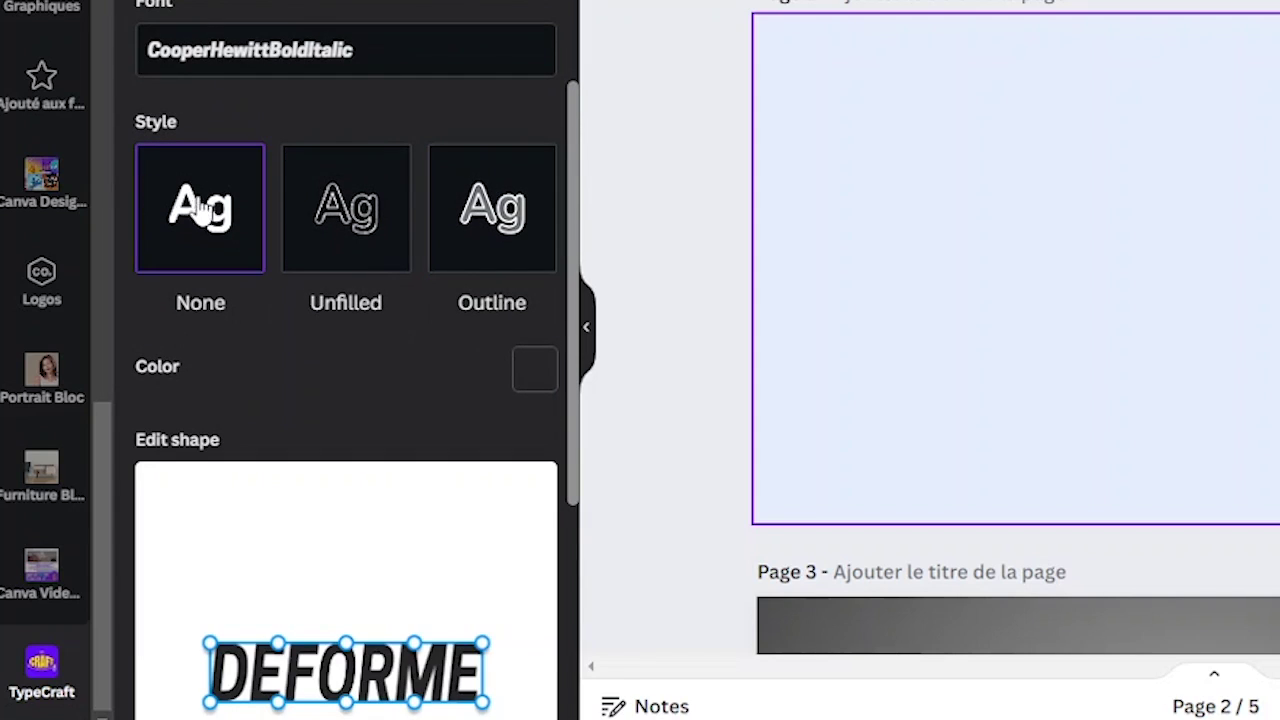
- Warp DEFORME by pulling its four corner points diagonally outward, so the text flares at both ends and stays narrow in the middle
scroll(260, 358, down, 1)
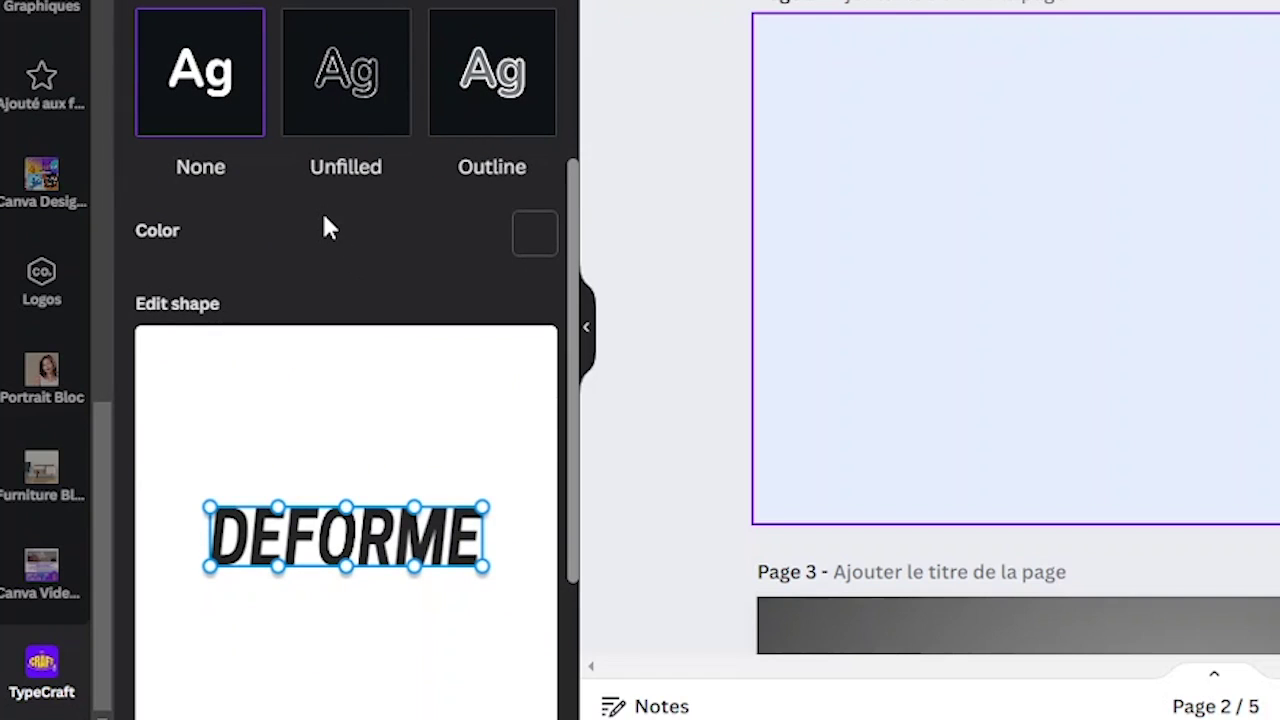
scroll(300, 240, down, 1)
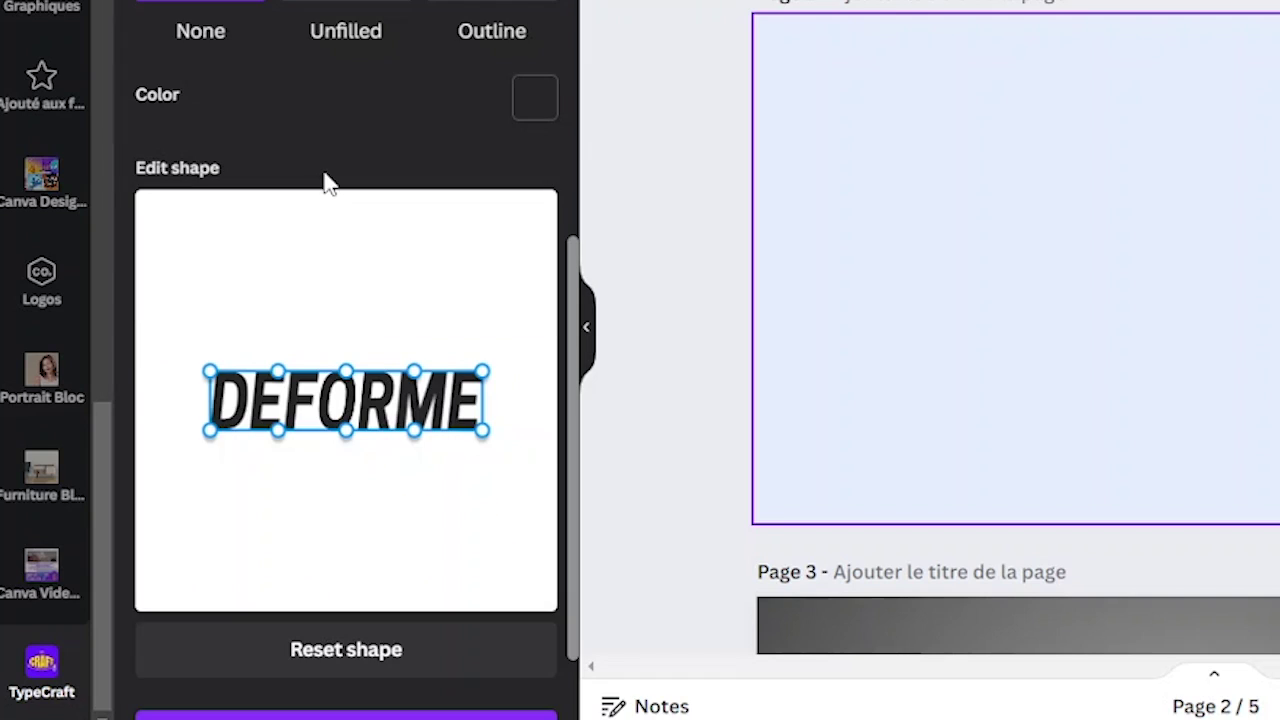
scroll(324, 182, down, 1)
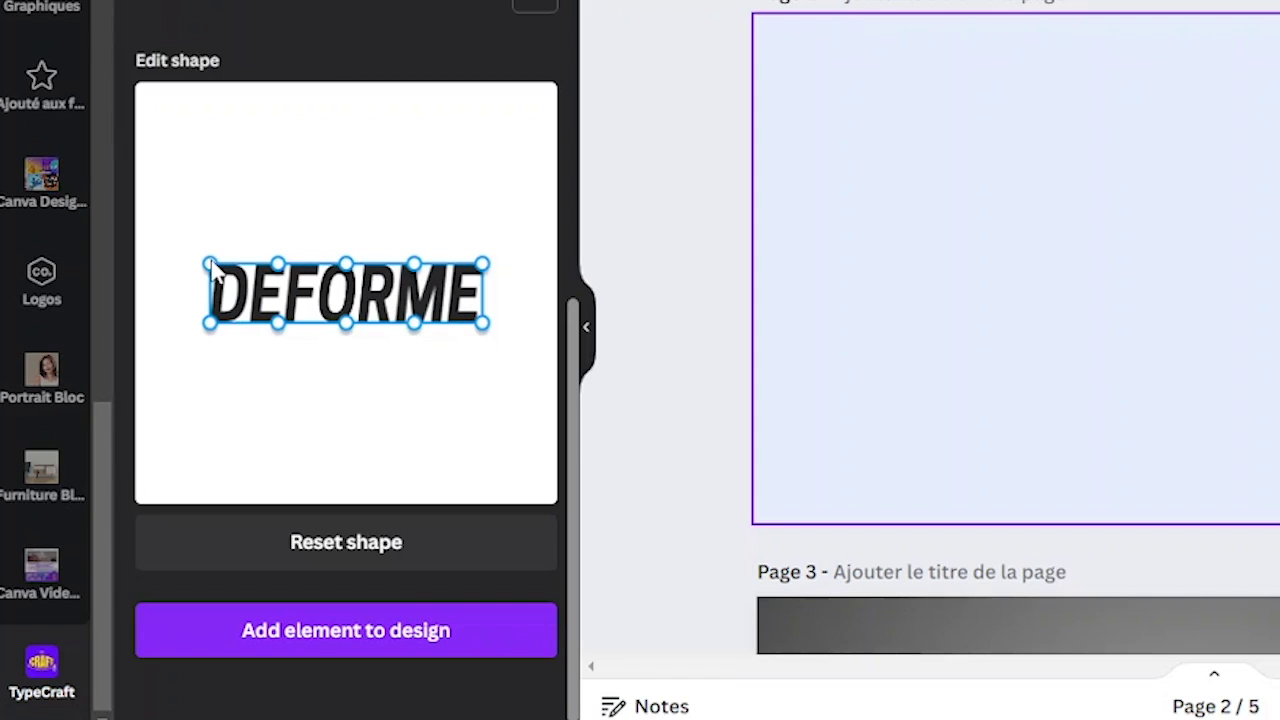
drag(212, 270, 191, 239)
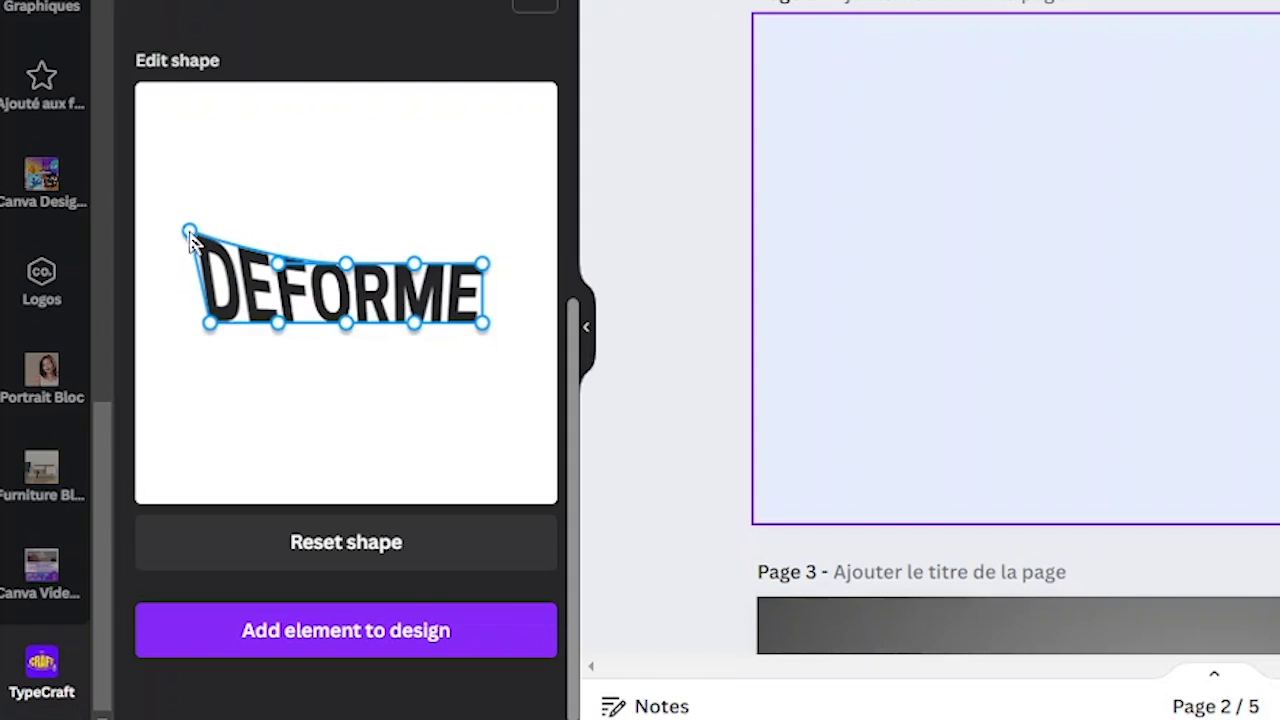
drag(210, 323, 184, 355)
drag(483, 265, 505, 231)
drag(481, 327, 506, 358)
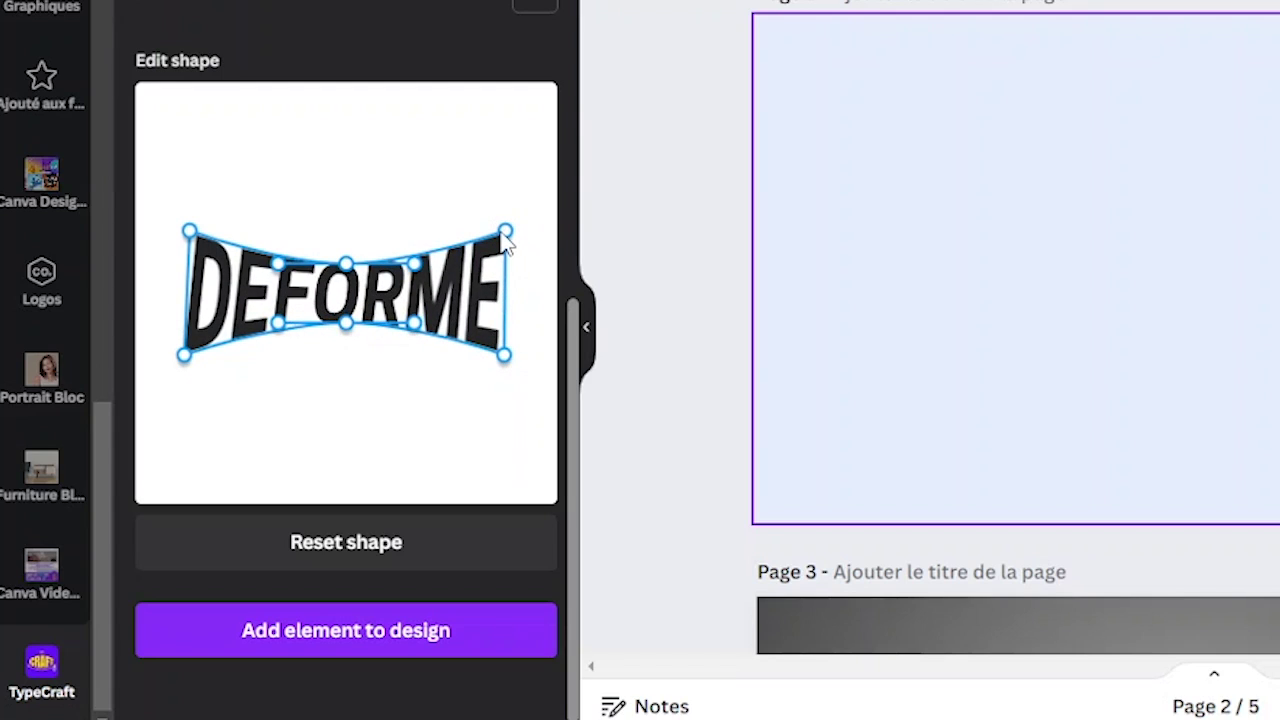
- Pull the four corner points of DEFORME farther outward so both ends of the word become taller
drag(503, 233, 515, 214)
drag(505, 356, 501, 374)
drag(514, 214, 514, 209)
drag(189, 231, 177, 211)
drag(184, 355, 166, 365)
drag(177, 211, 169, 201)
drag(513, 210, 507, 190)
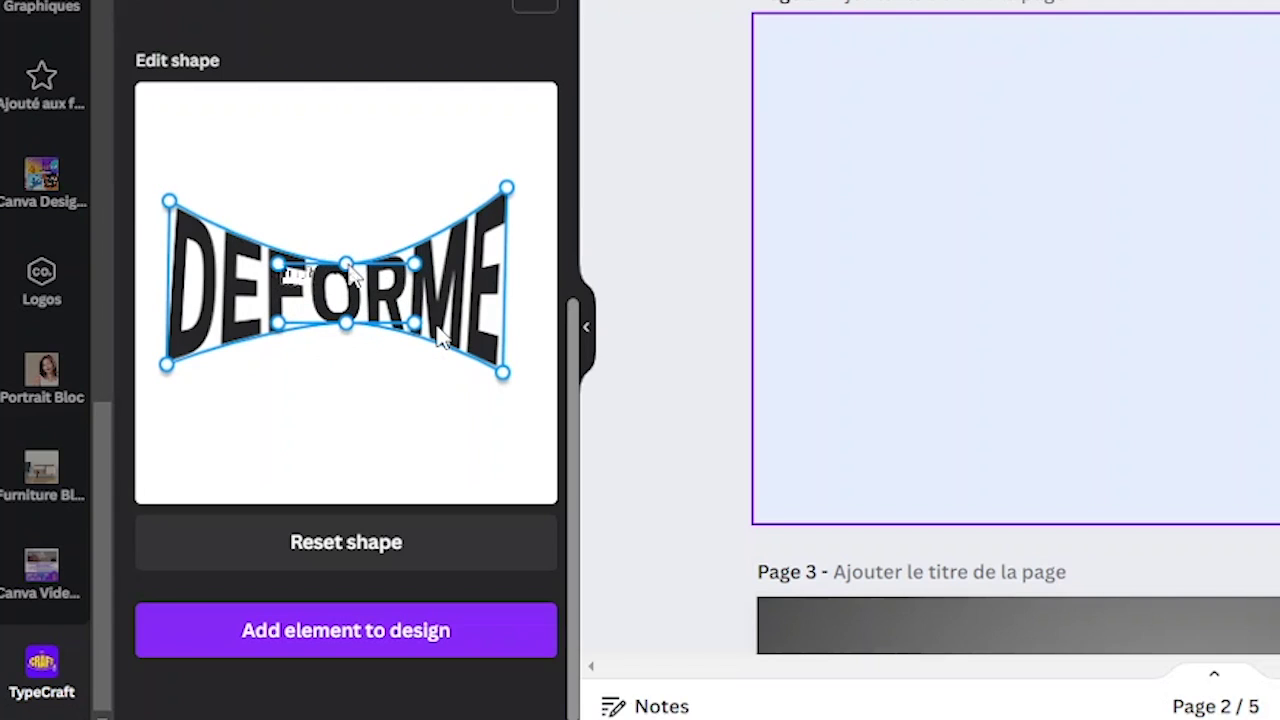
- Pull the middle of DEFORME's lower edge down, then draw the upper middle point's curve handles downward and raise that point
drag(349, 323, 343, 382)
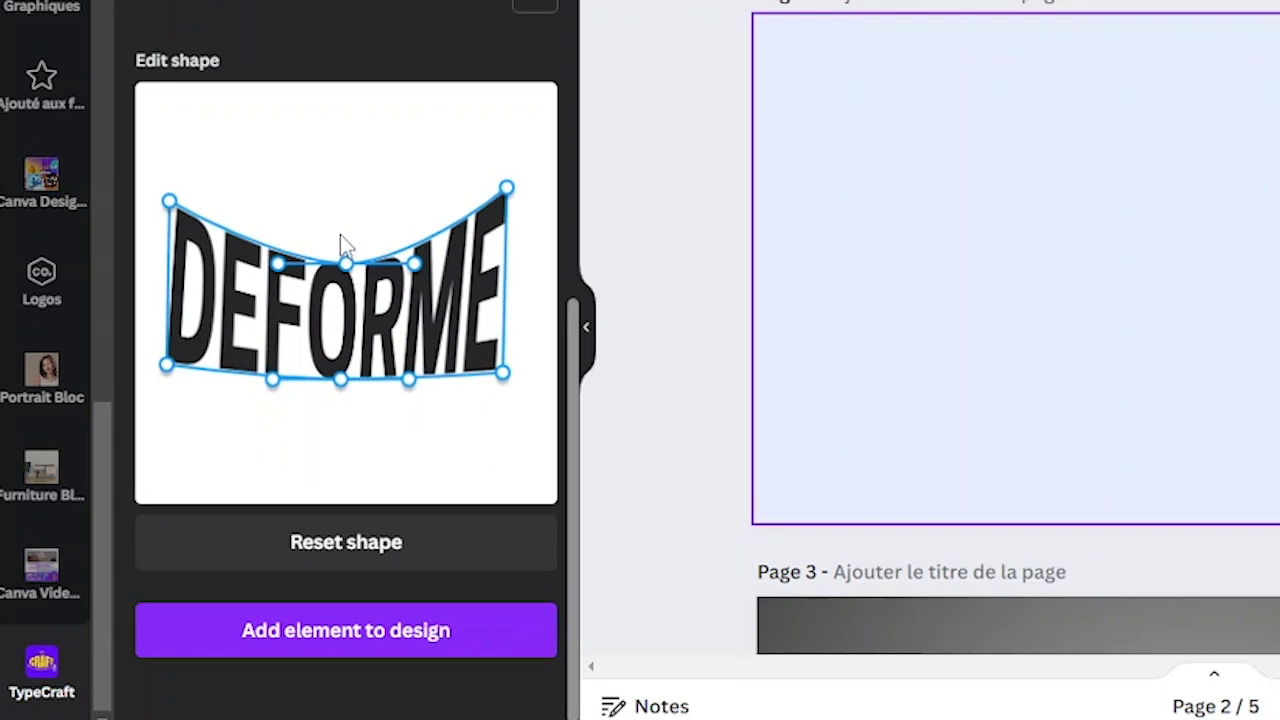
drag(345, 265, 307, 341)
drag(388, 229, 386, 341)
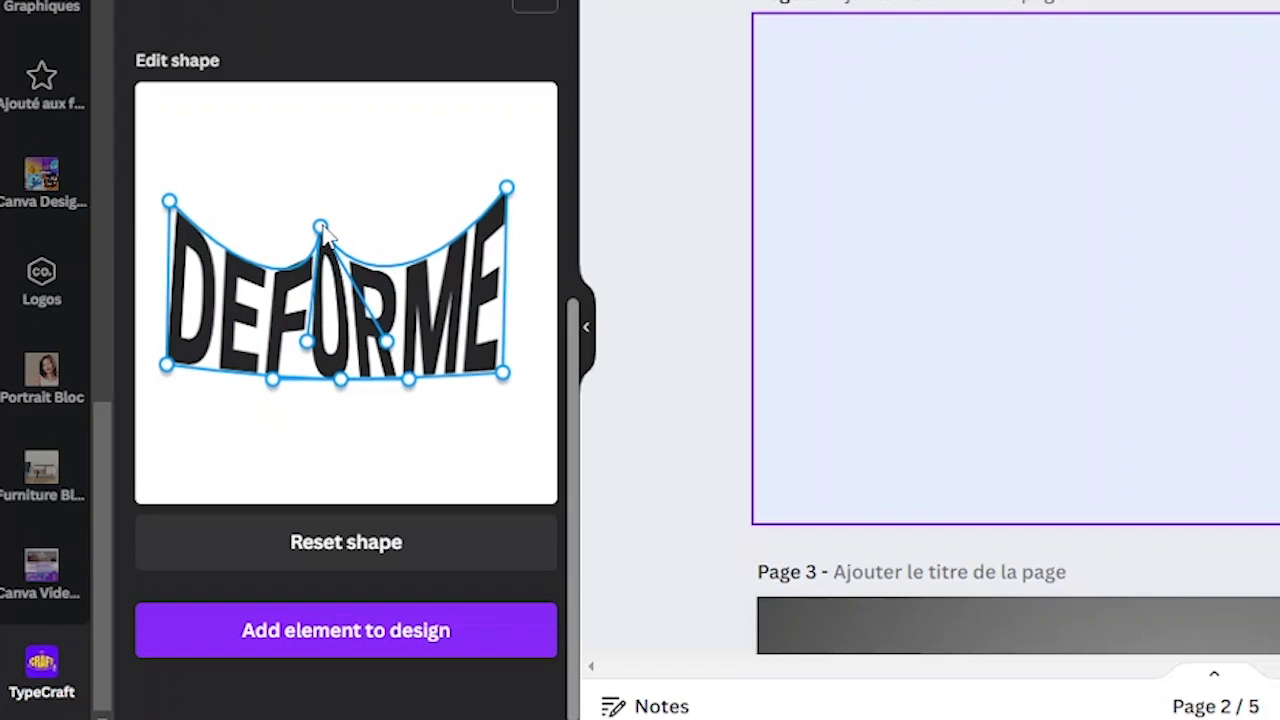
drag(320, 228, 317, 160)
- Spread the curve handles of both middle points outward so DEFORME bulges in waves above and below, and add it to page 2
drag(304, 272, 157, 160)
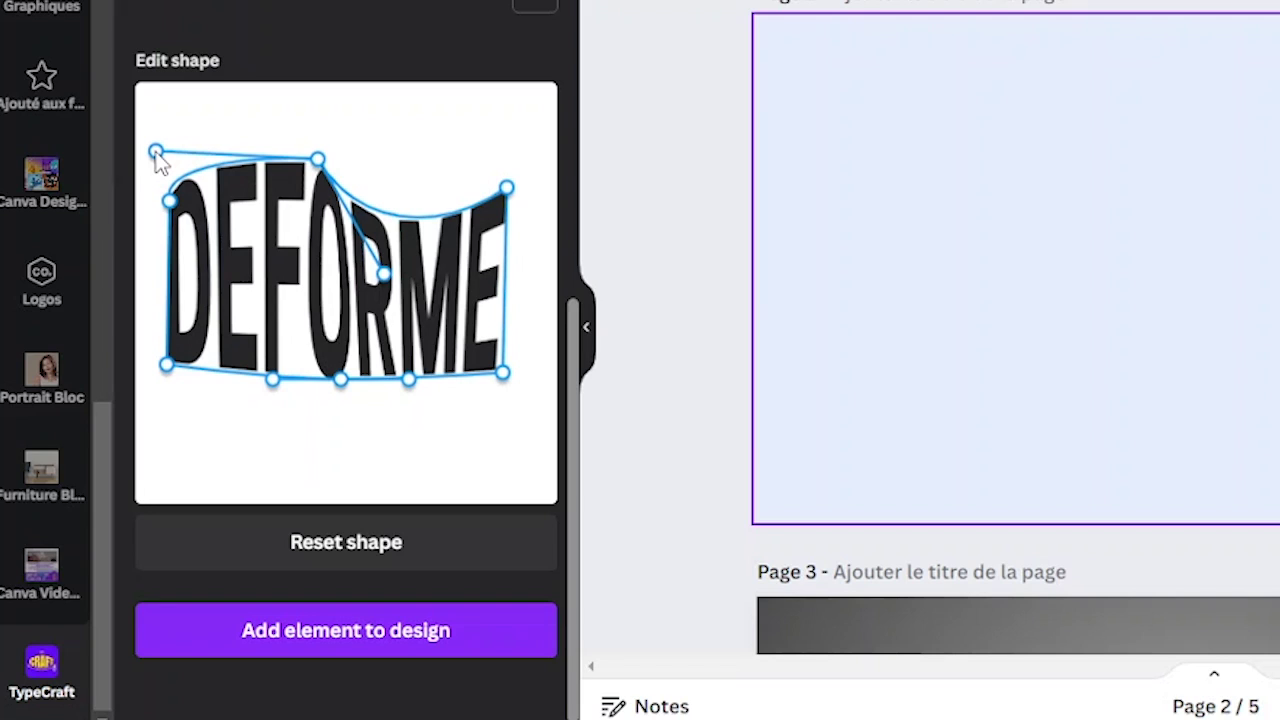
drag(383, 274, 356, 96)
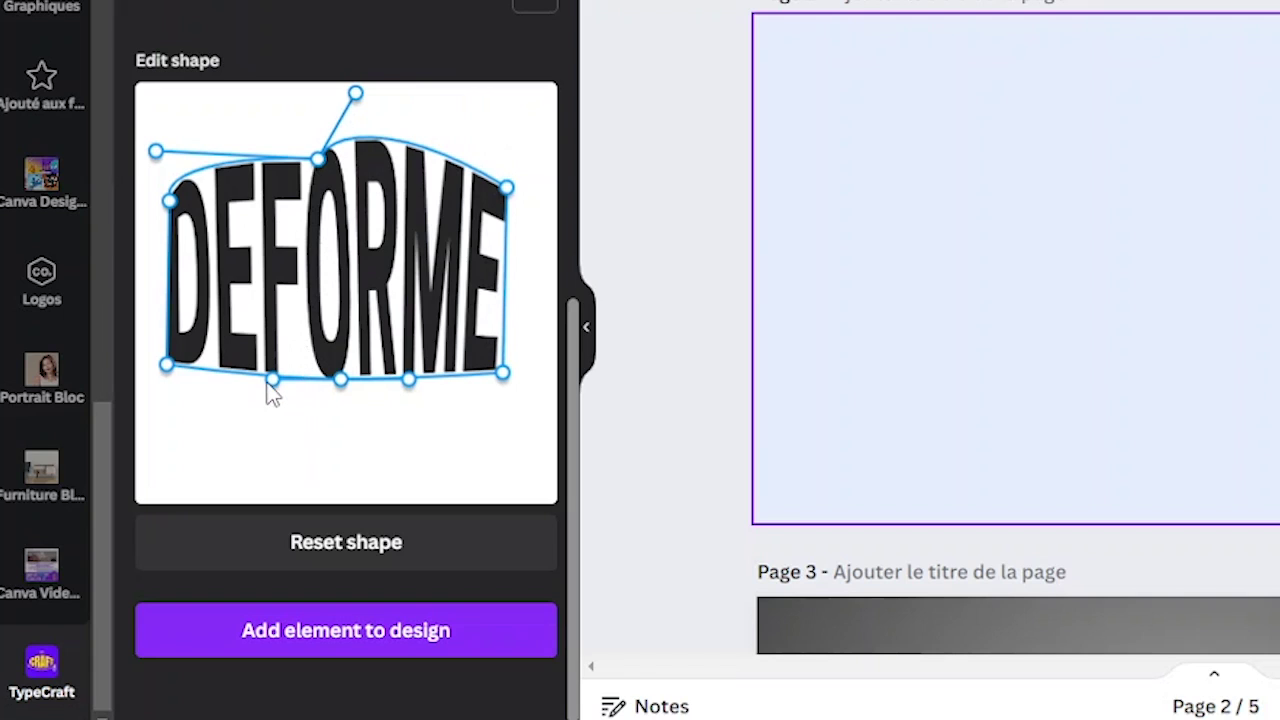
drag(270, 390, 244, 476)
drag(406, 385, 462, 476)
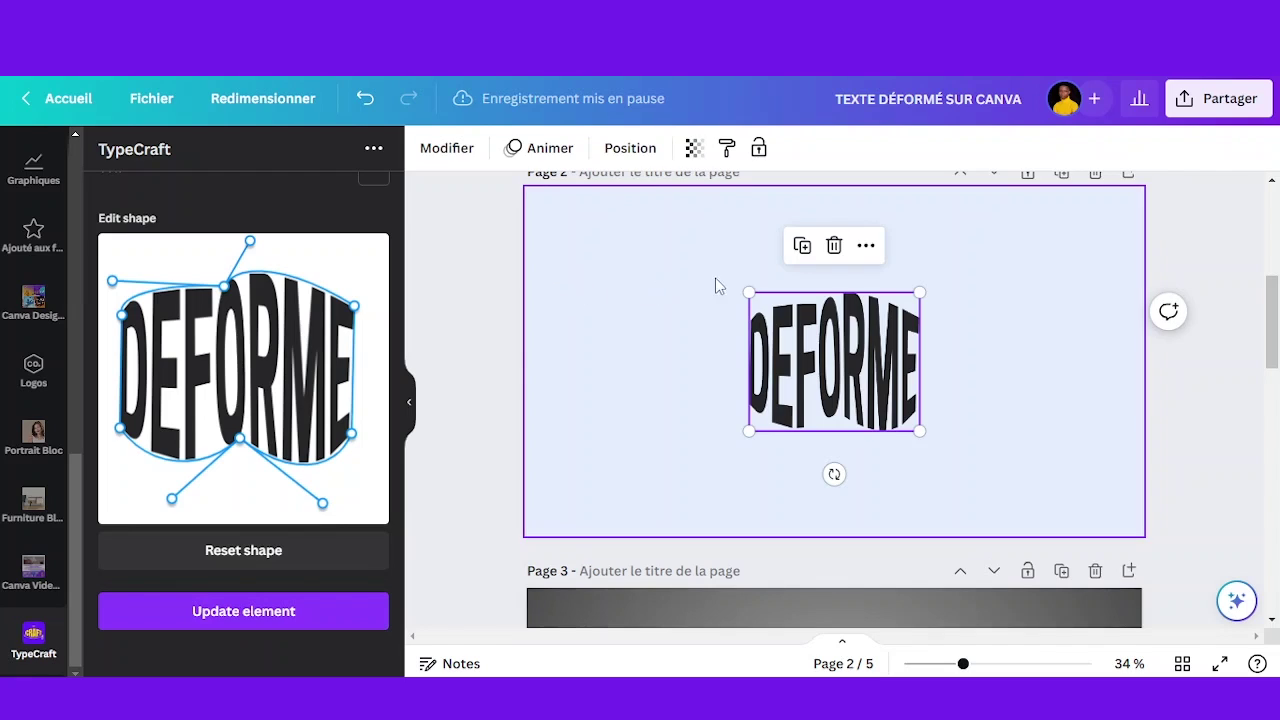
- Enlarge the warped DEFORME element and reposition it near the centre of page 2
drag(838, 372, 787, 377)
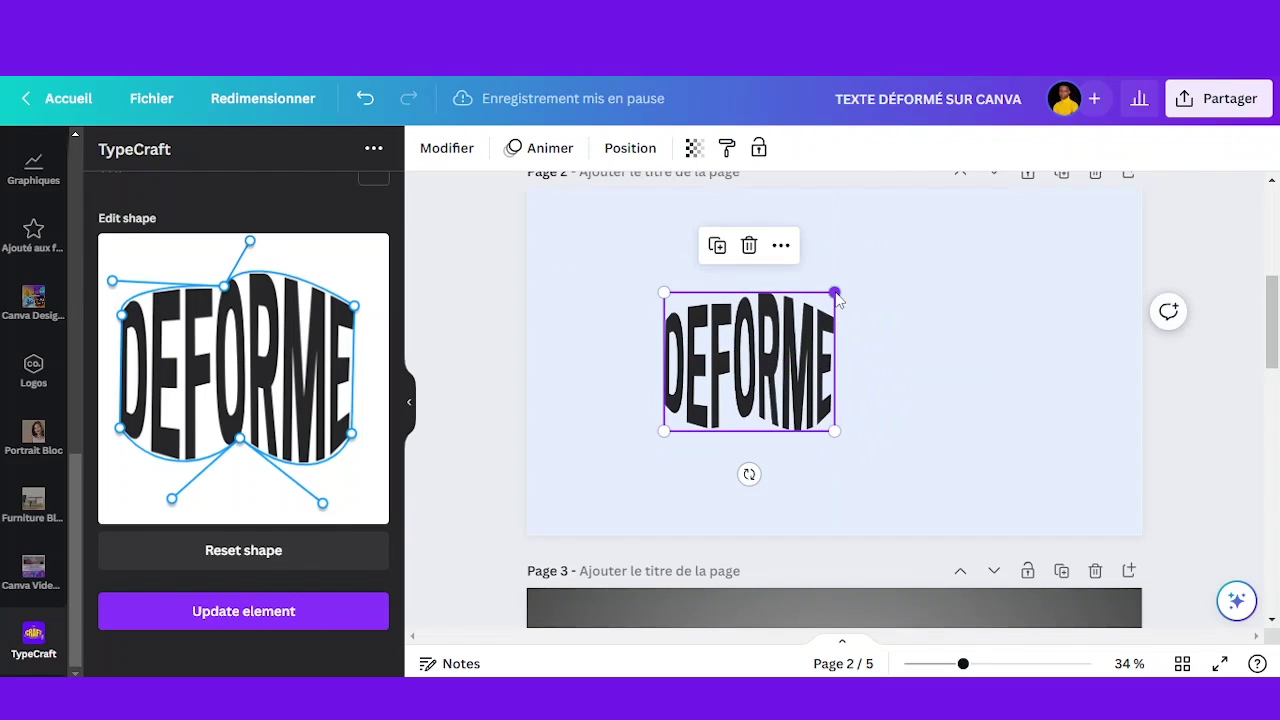
drag(834, 292, 894, 244)
drag(812, 318, 831, 352)
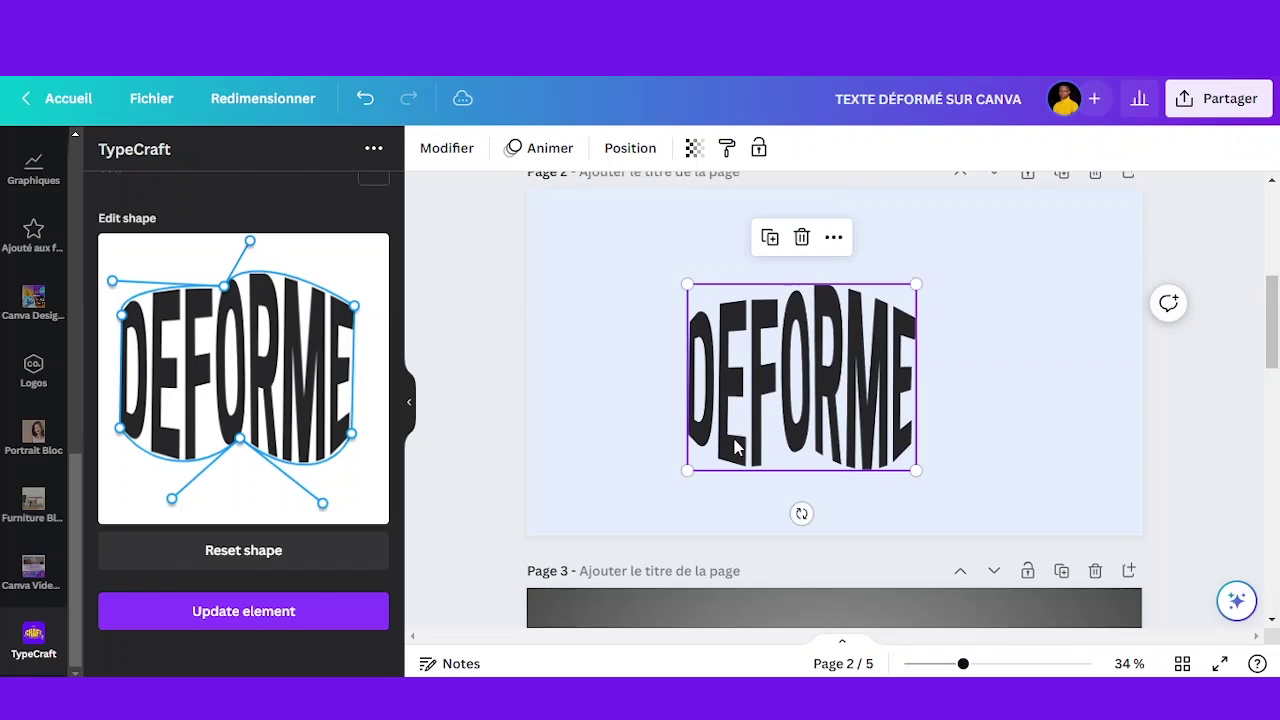
drag(688, 468, 592, 500)
drag(752, 443, 782, 401)
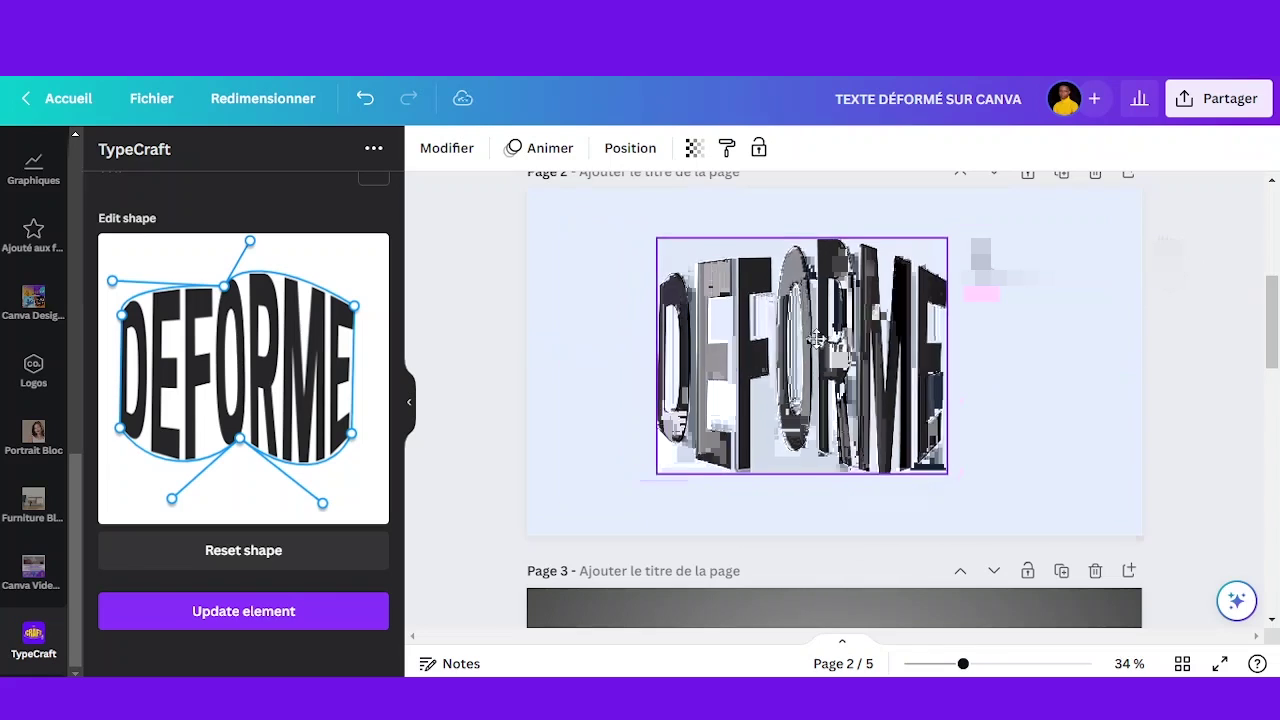
drag(818, 343, 845, 343)
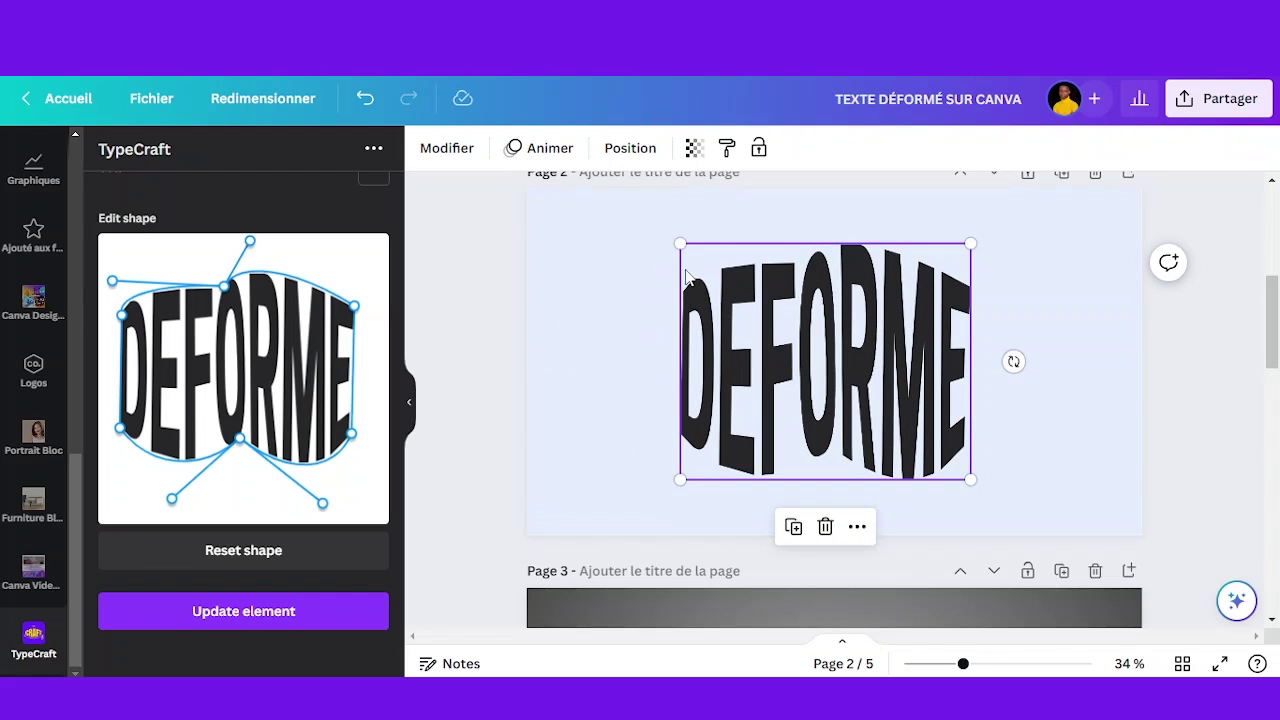
drag(681, 243, 668, 233)
mouse_move(780, 306)
mouse_down()
mouse_move(791, 323)
mouse_move(767, 308)
mouse_up()
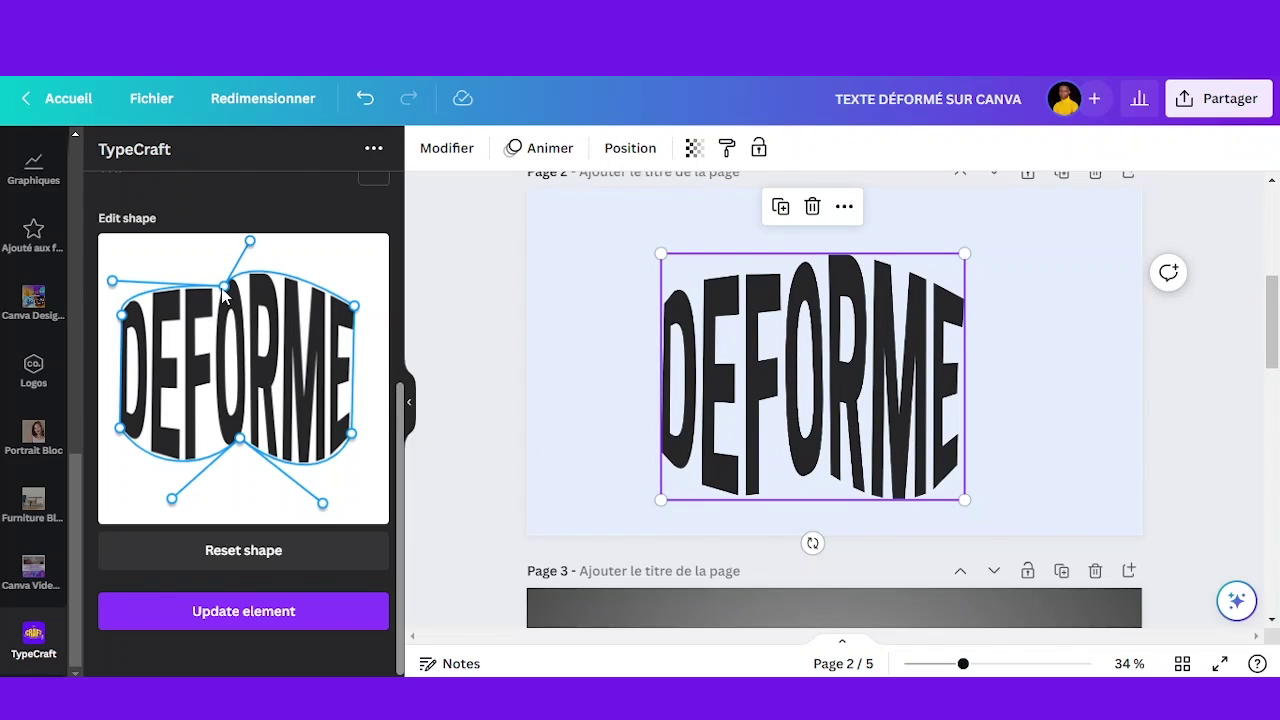
- Lower the middle point of DEFORME's upper edge slightly, update the element on page 2 and enlarge it further
drag(224, 290, 221, 305)
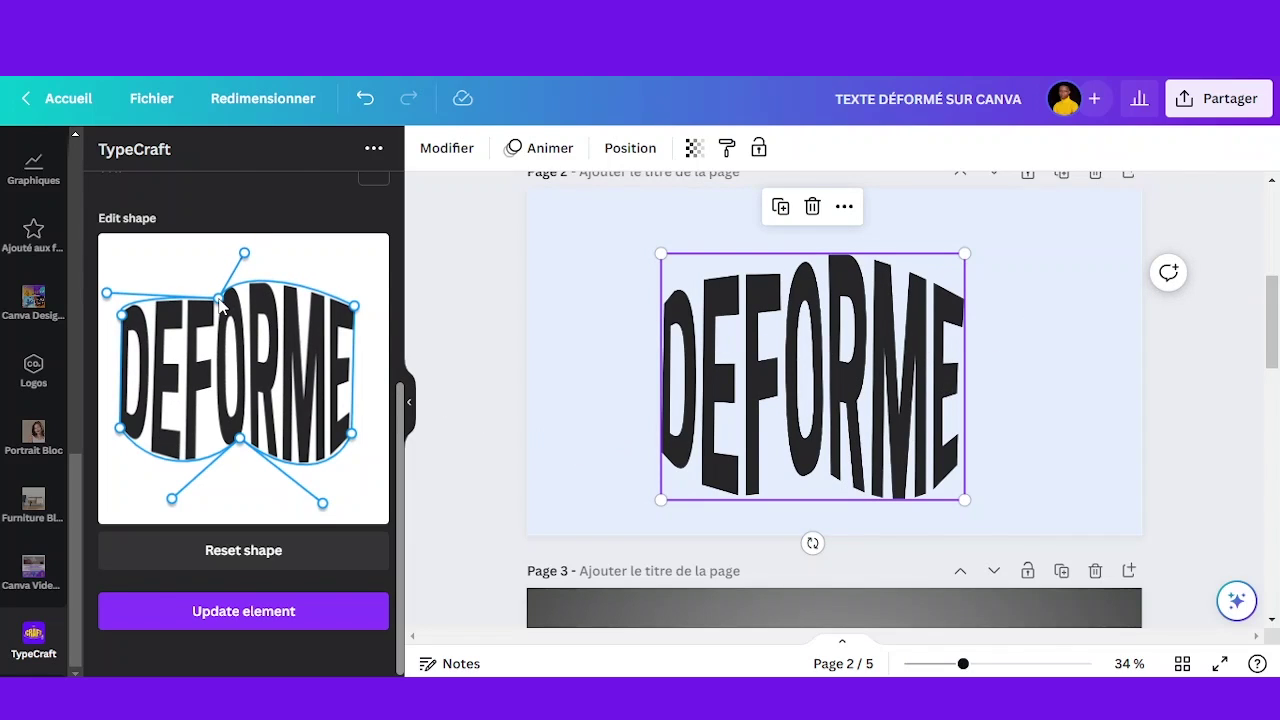
click(232, 620)
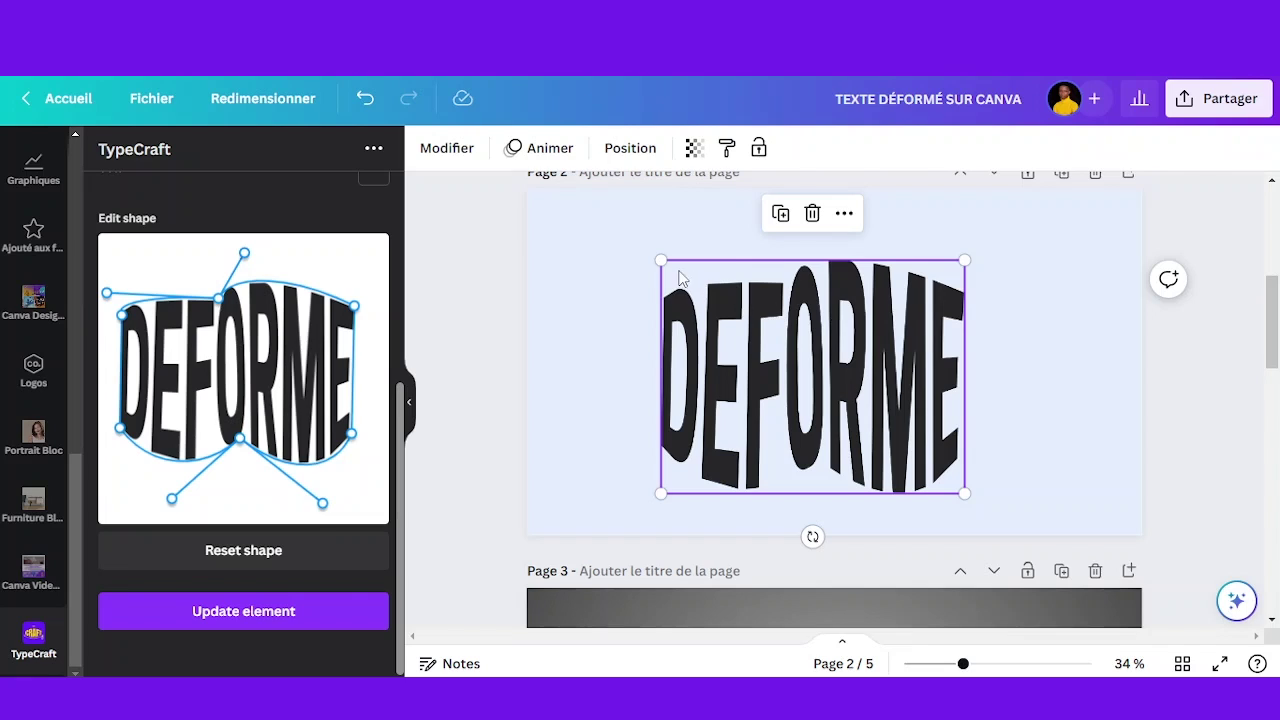
drag(660, 259, 638, 242)
drag(962, 242, 984, 228)
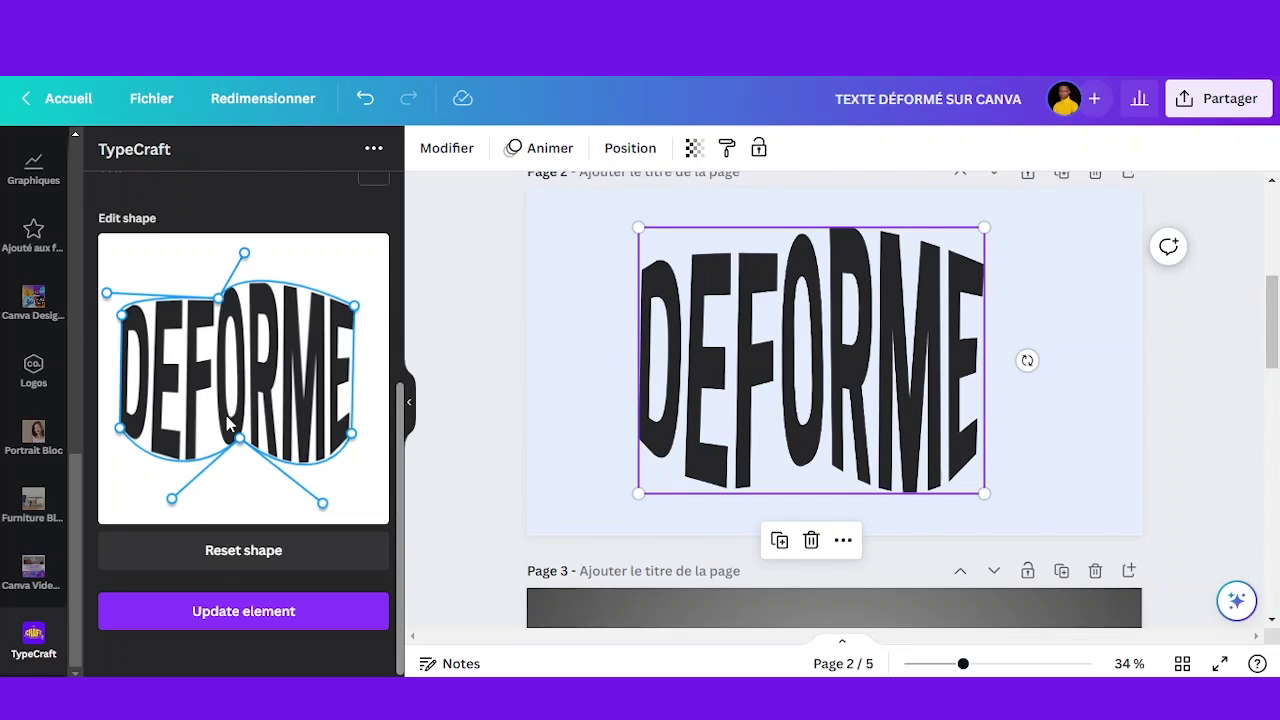
- Reset DEFORME to its undistorted shape in the shape editor
click(297, 618)
click(275, 551)
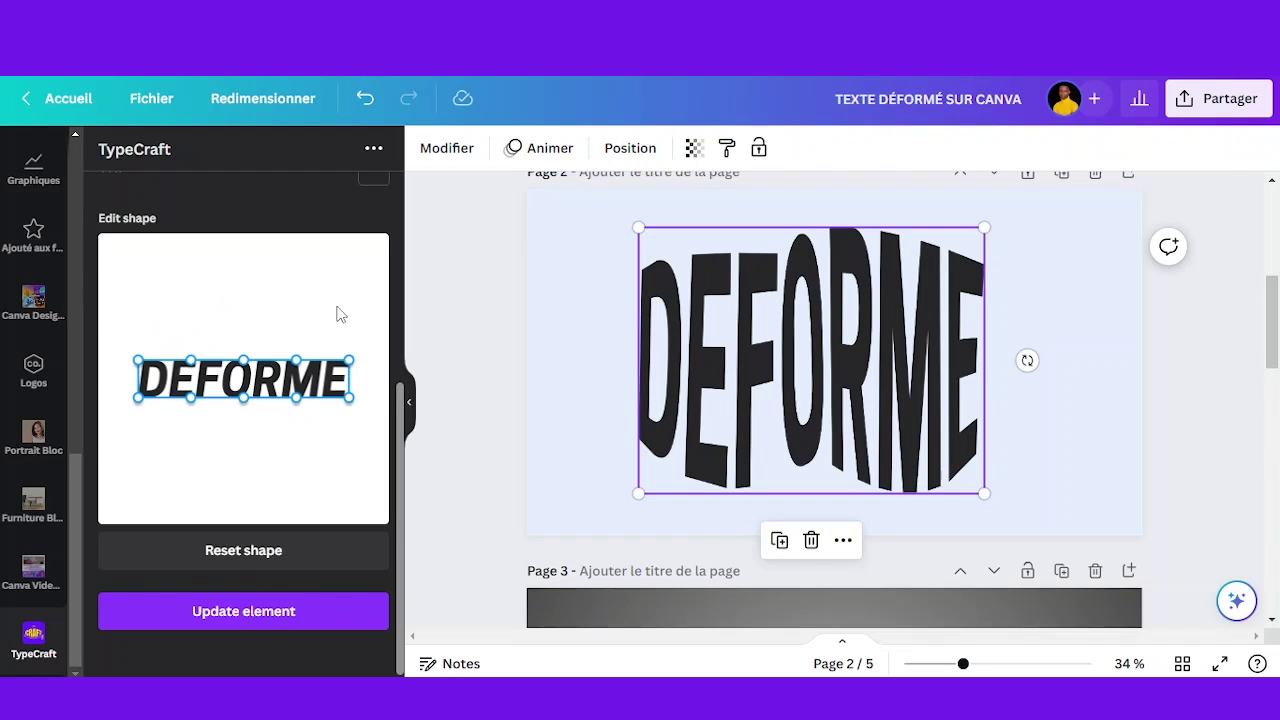
scroll(366, 286, up, 4)
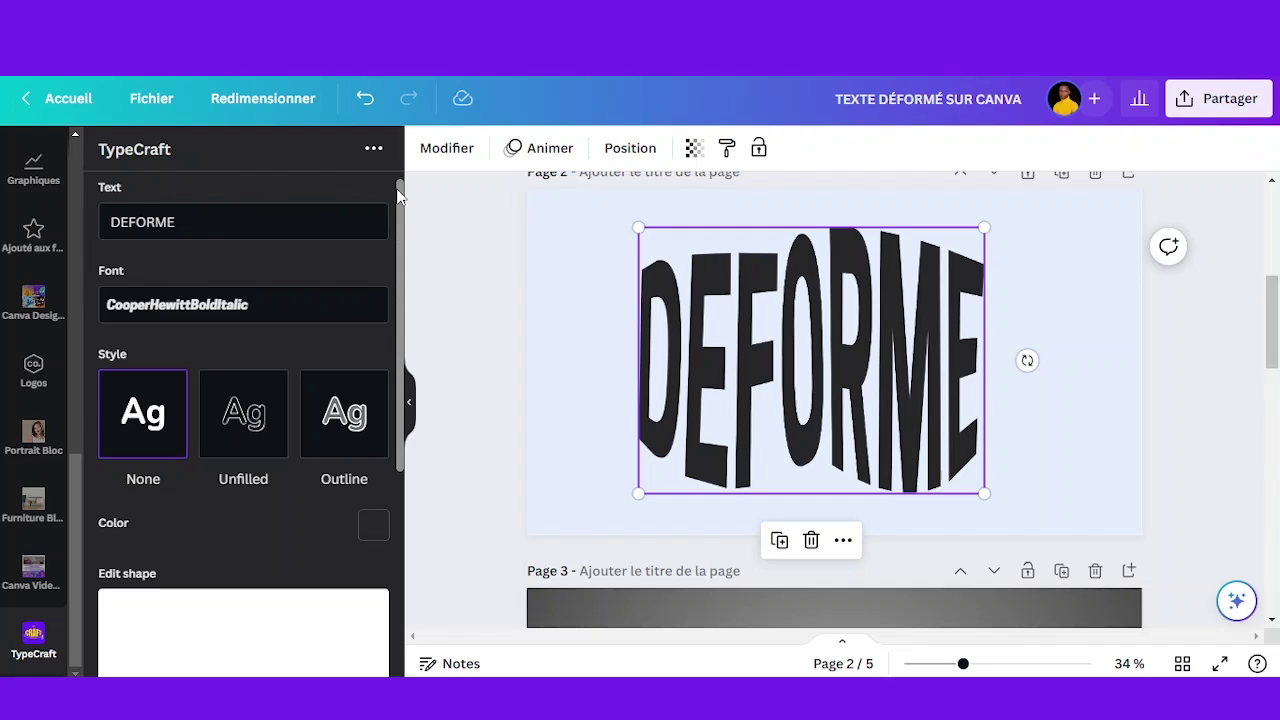
scroll(390, 305, down, 4)
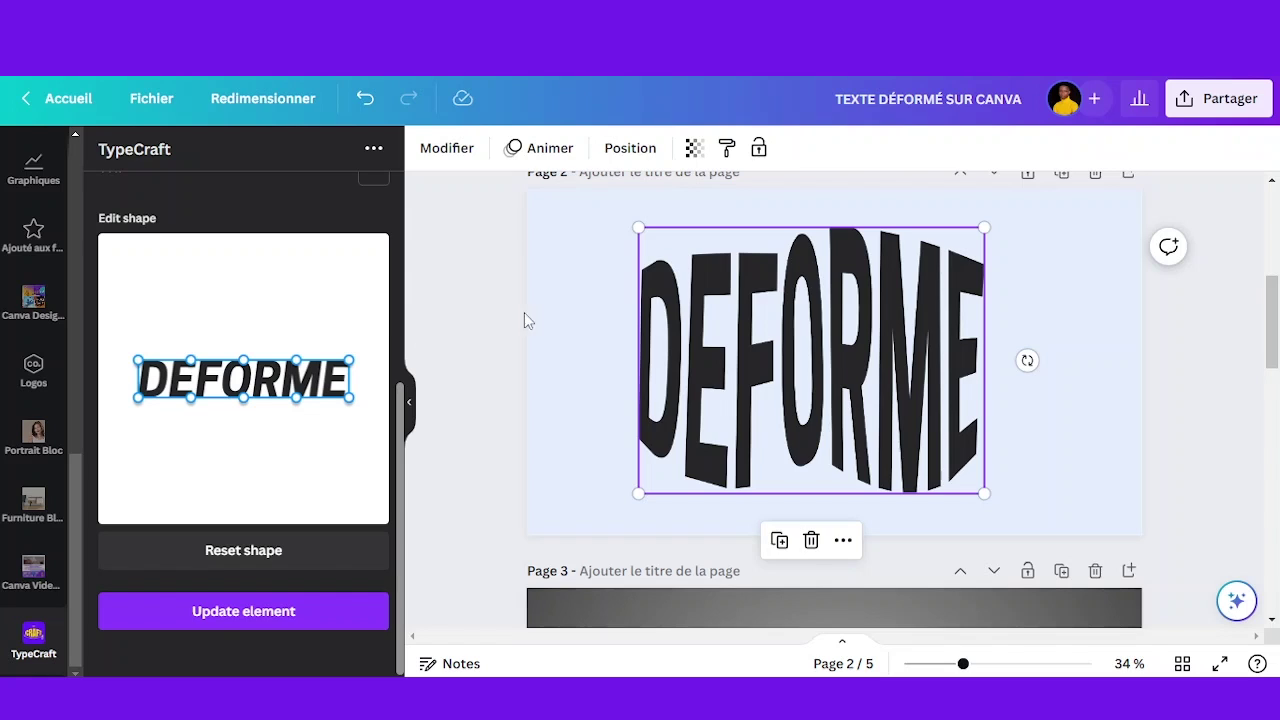
- Add a new page directly after page 4, the OMBRE example with the cyclist
scroll(1185, 368, down, 5)
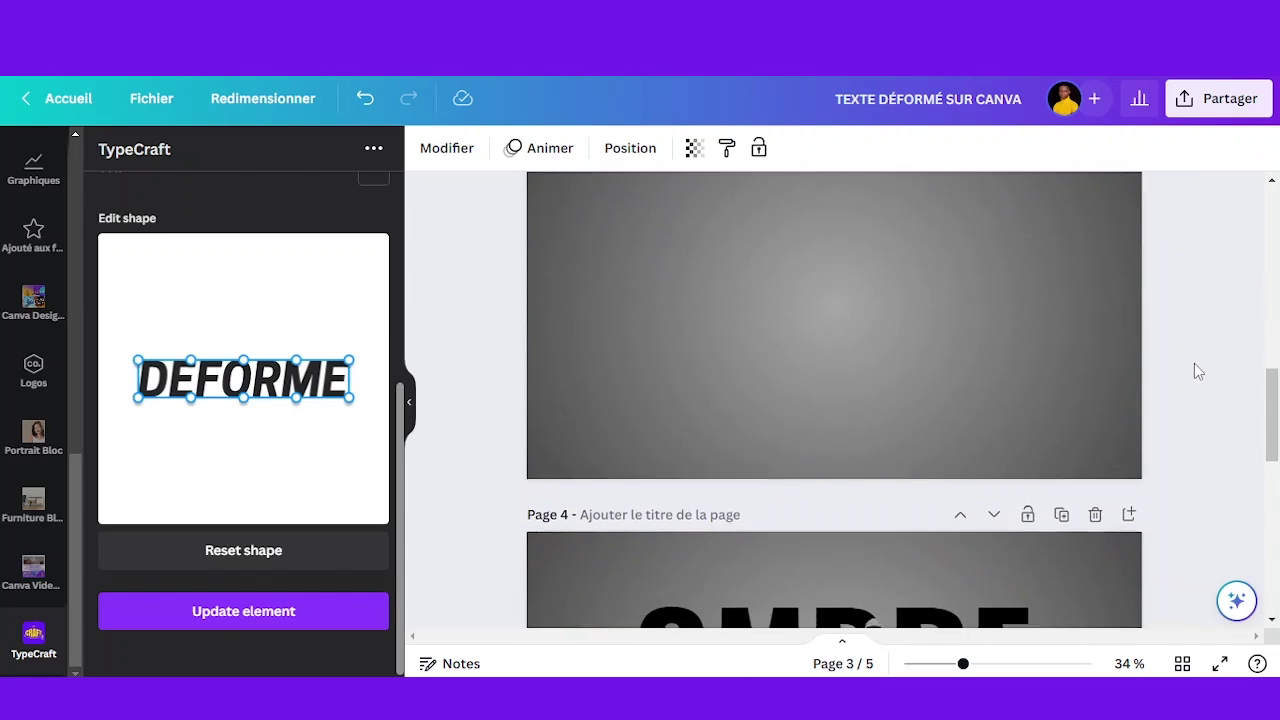
scroll(1198, 371, down, 3)
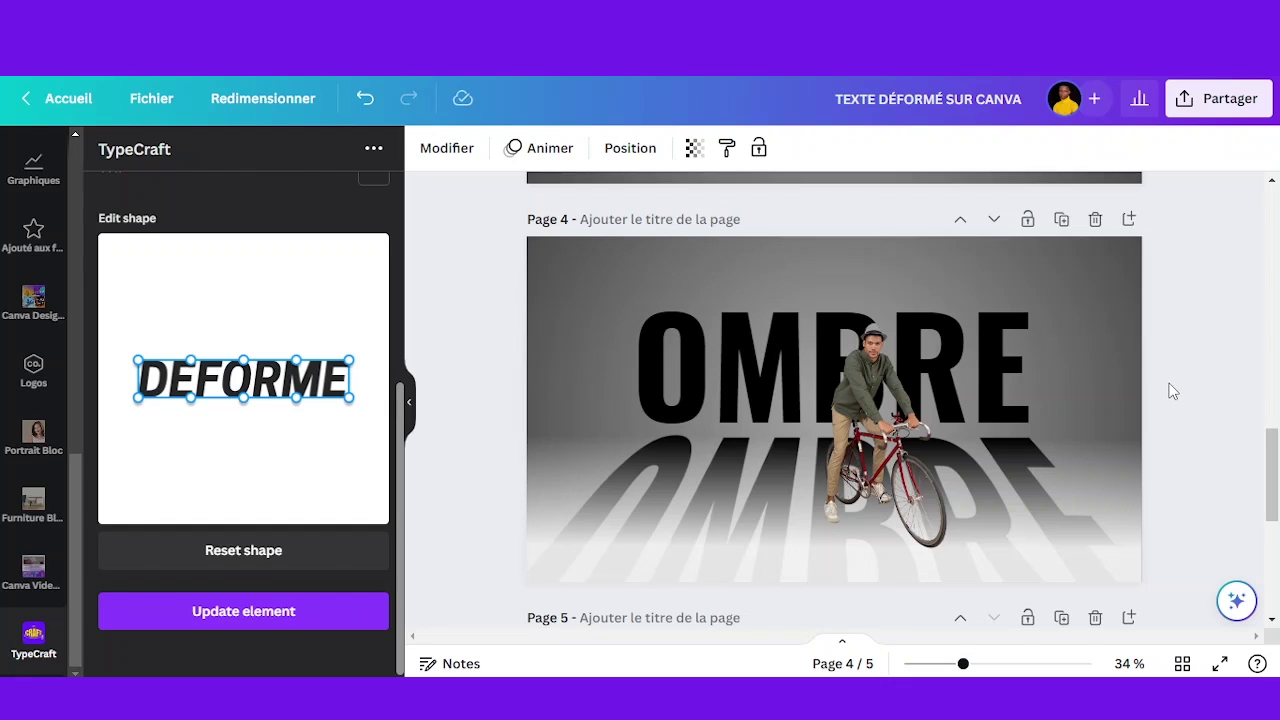
scroll(1168, 388, up, 2)
scroll(1166, 386, down, 2)
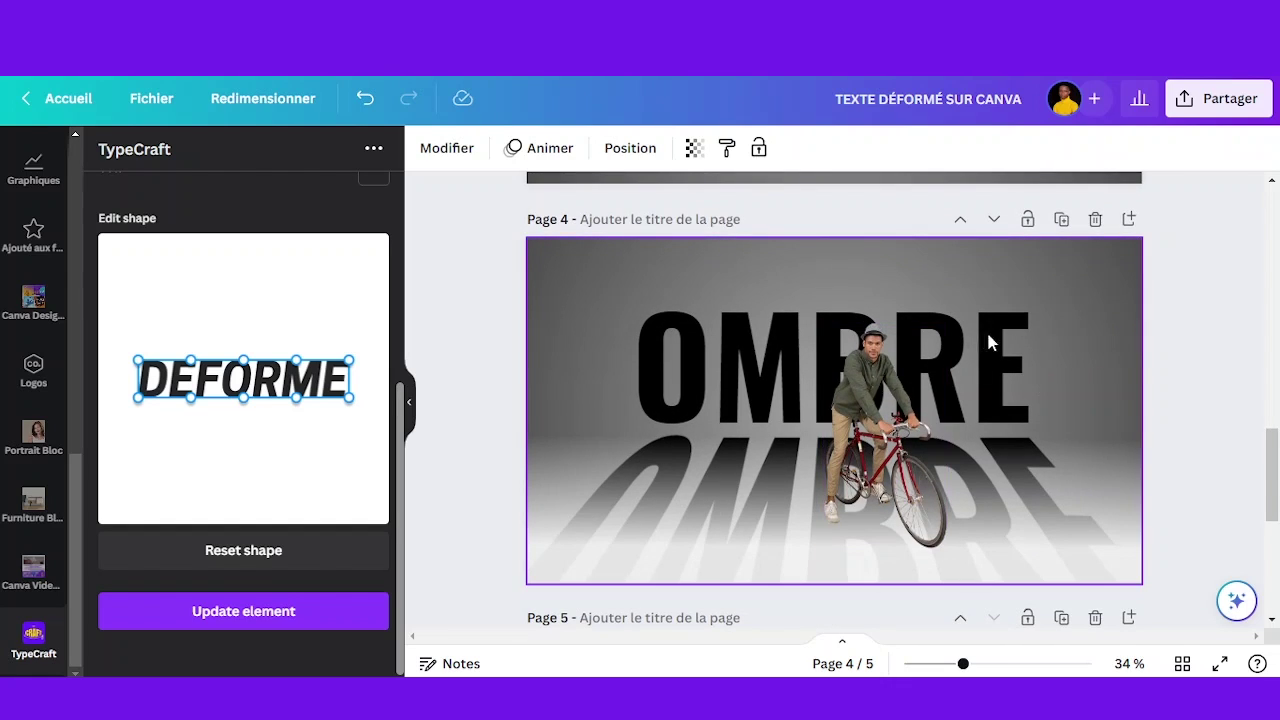
click(1129, 219)
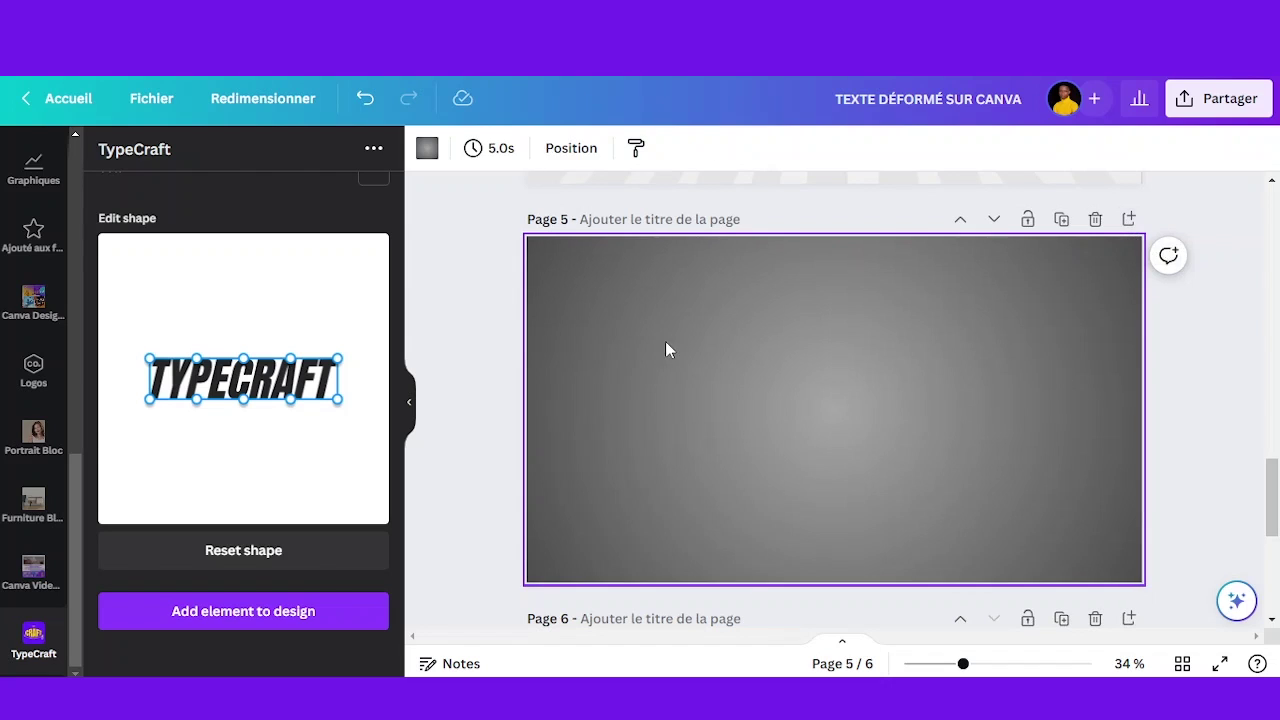
- Show the layers of page 4, the OMBRE example with the cyclist
scroll(1177, 484, up, 2)
scroll(1177, 484, down, 3)
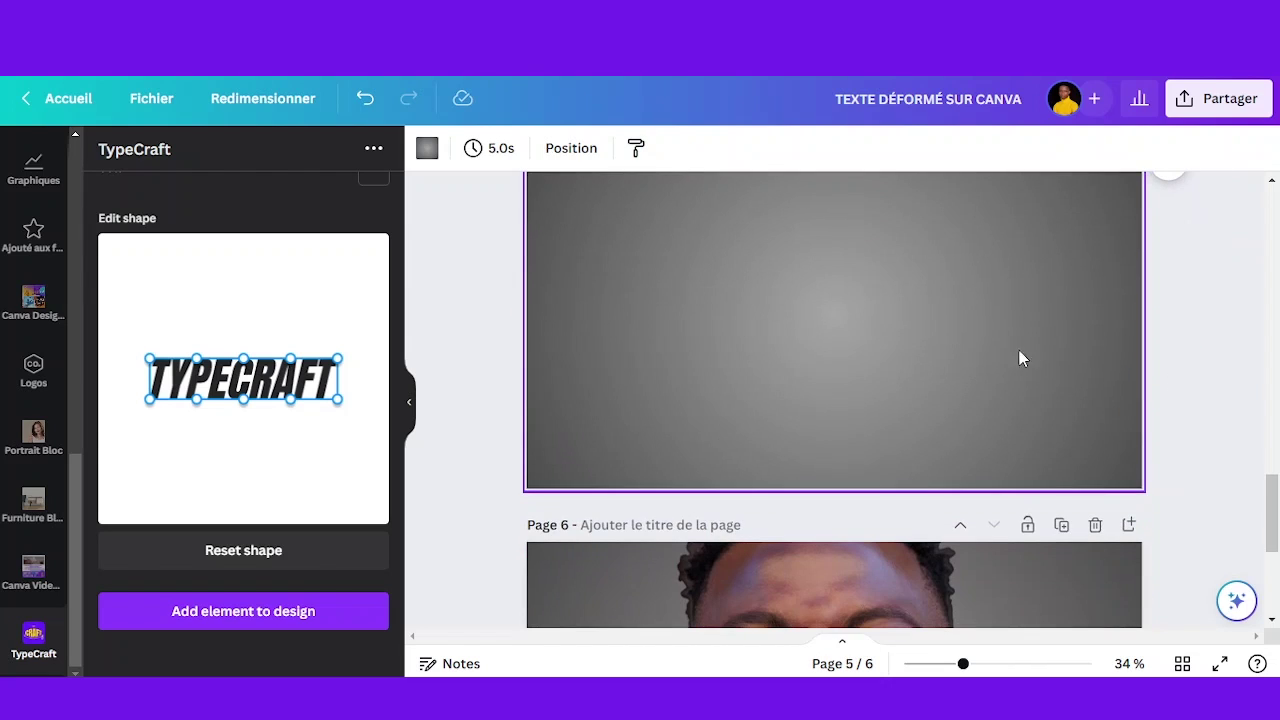
scroll(1134, 405, up, 2)
scroll(1245, 423, down, 2)
scroll(1131, 394, up, 2)
scroll(1207, 409, up, 3)
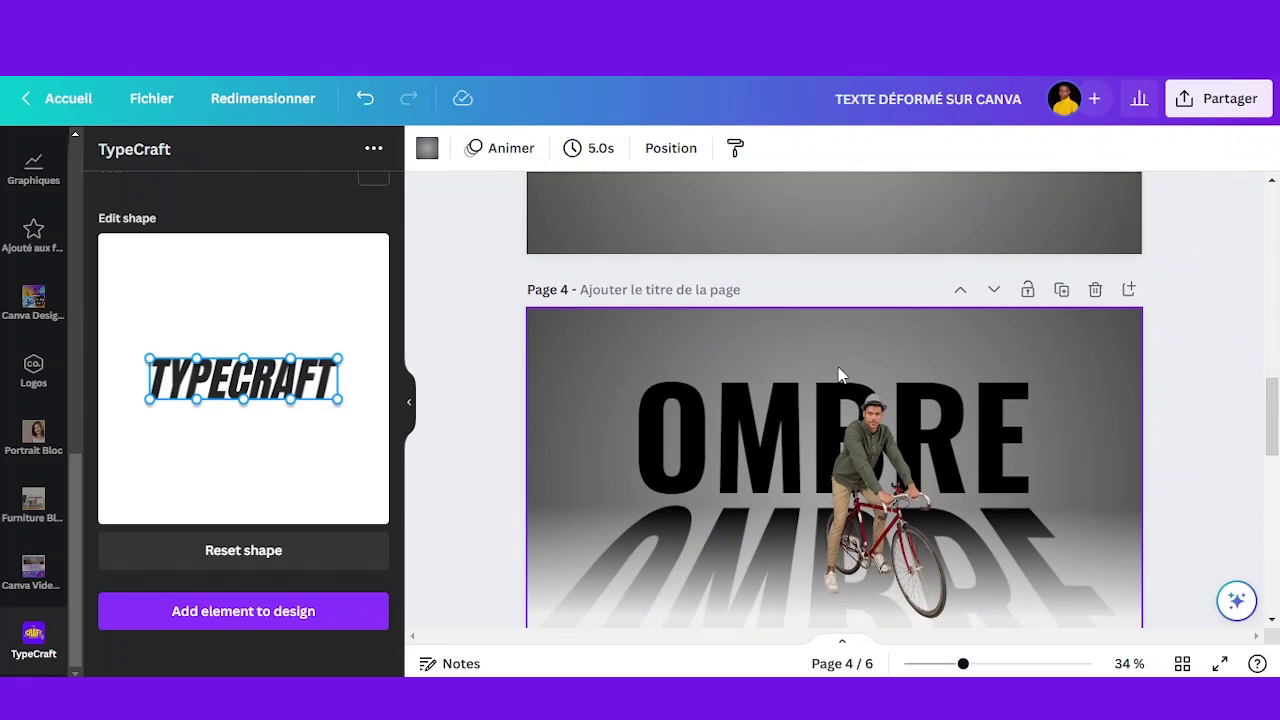
click(627, 350)
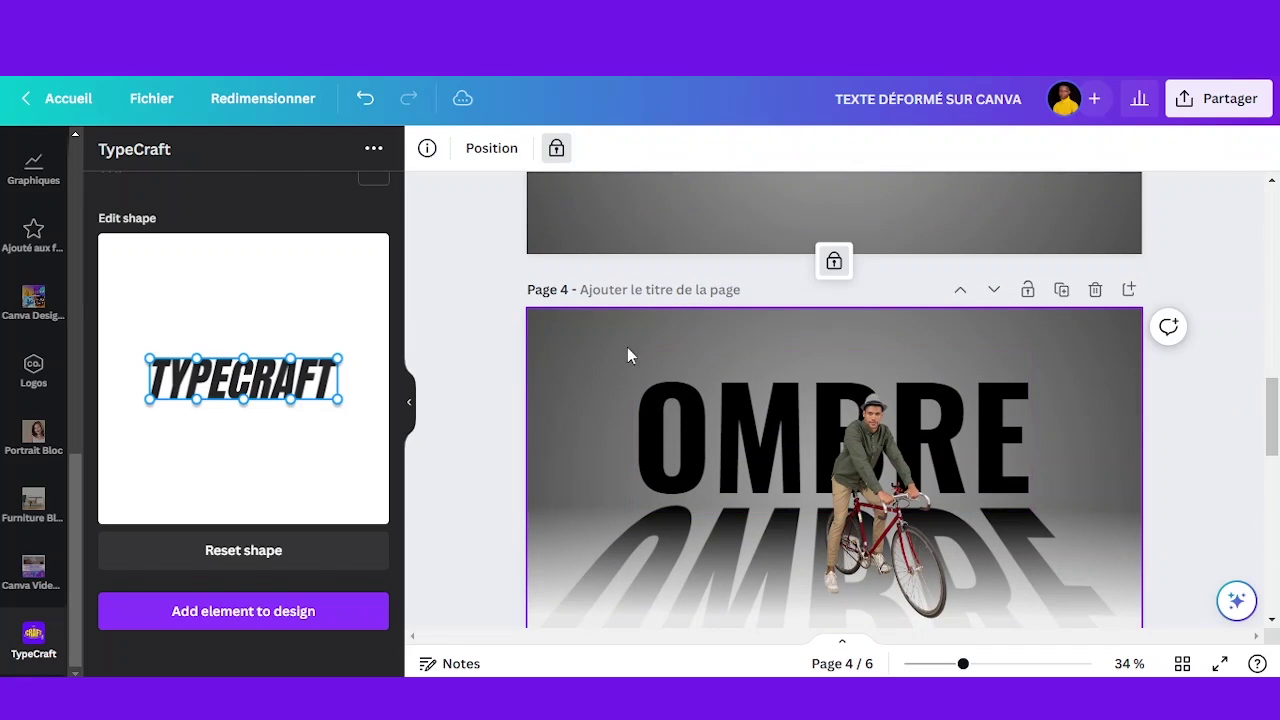
click(494, 149)
- Copy the upright OMBRE text from page 4 onto the new page 5
scroll(1147, 393, down, 3)
scroll(1143, 387, up, 4)
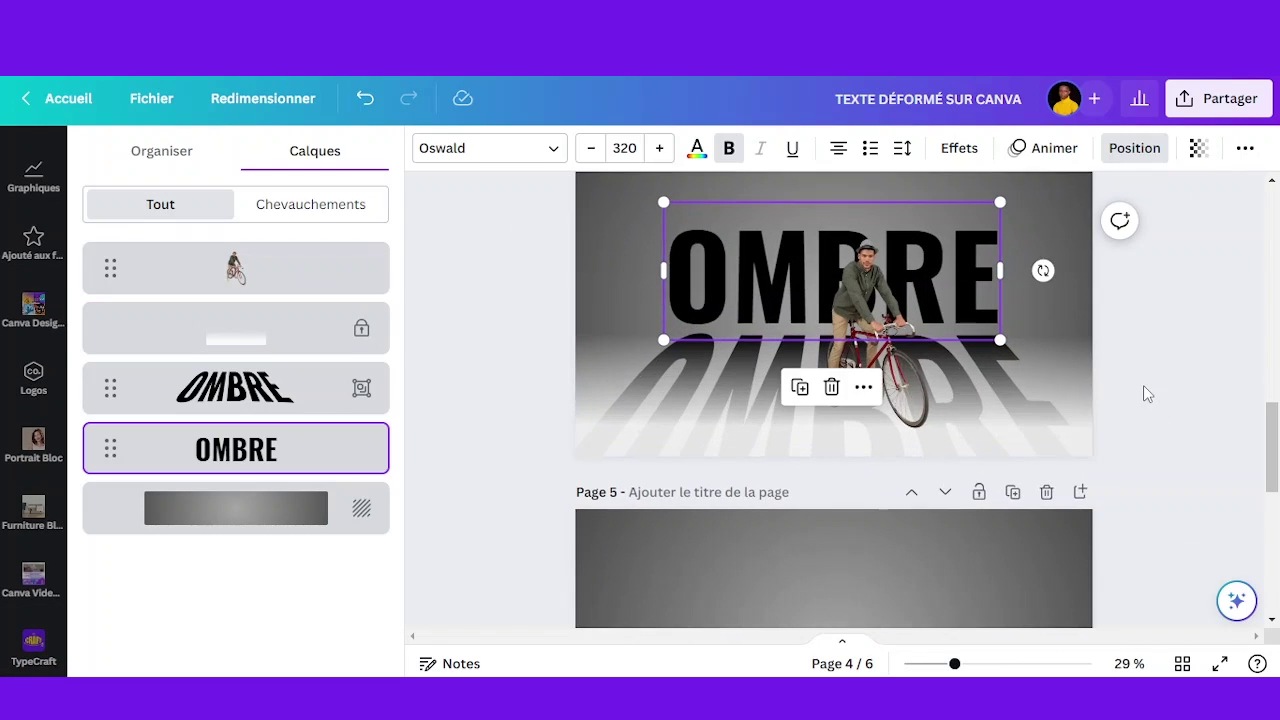
scroll(1150, 380, down, 4)
scroll(1153, 384, up, 2)
scroll(1149, 376, up, 3)
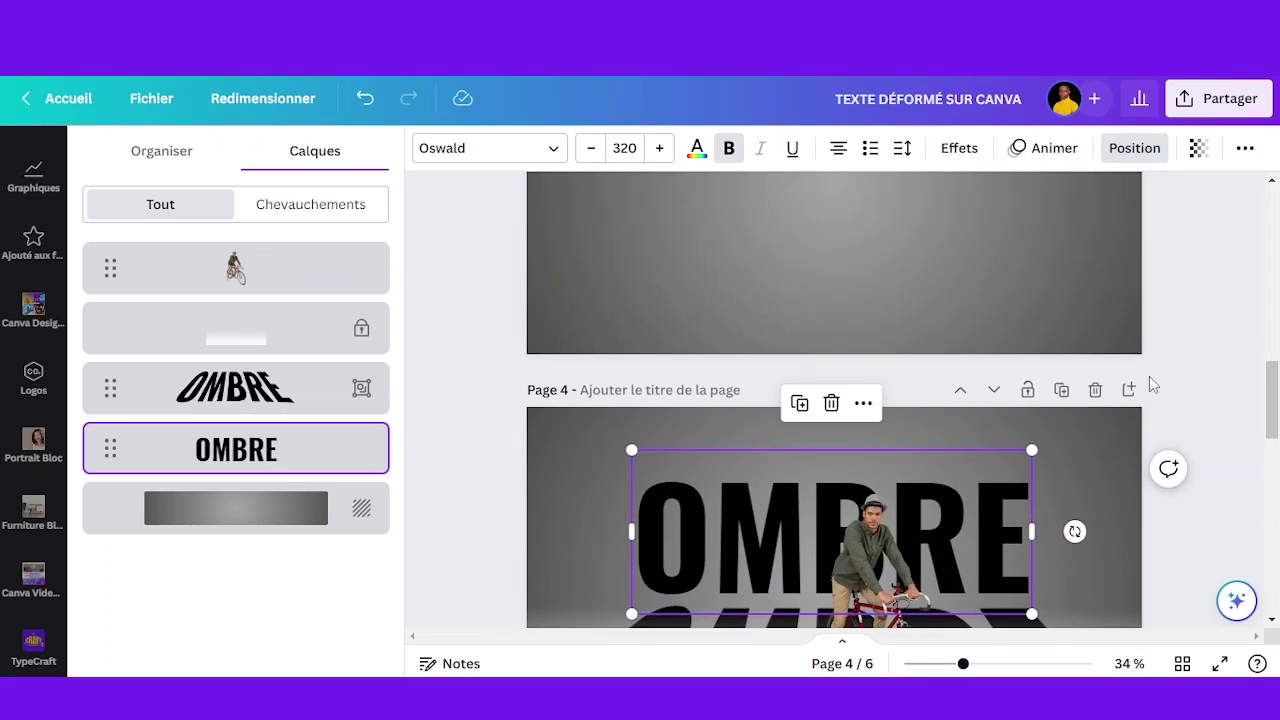
scroll(1277, 398, down, 5)
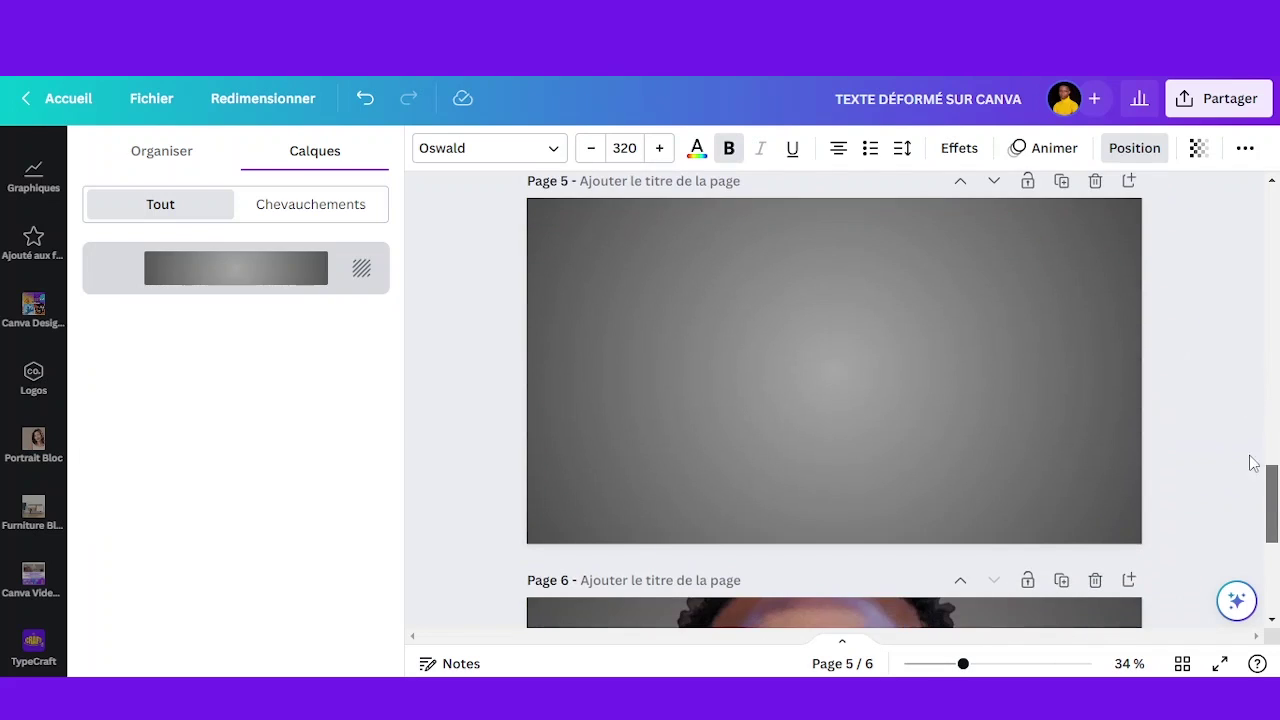
click(1214, 395)
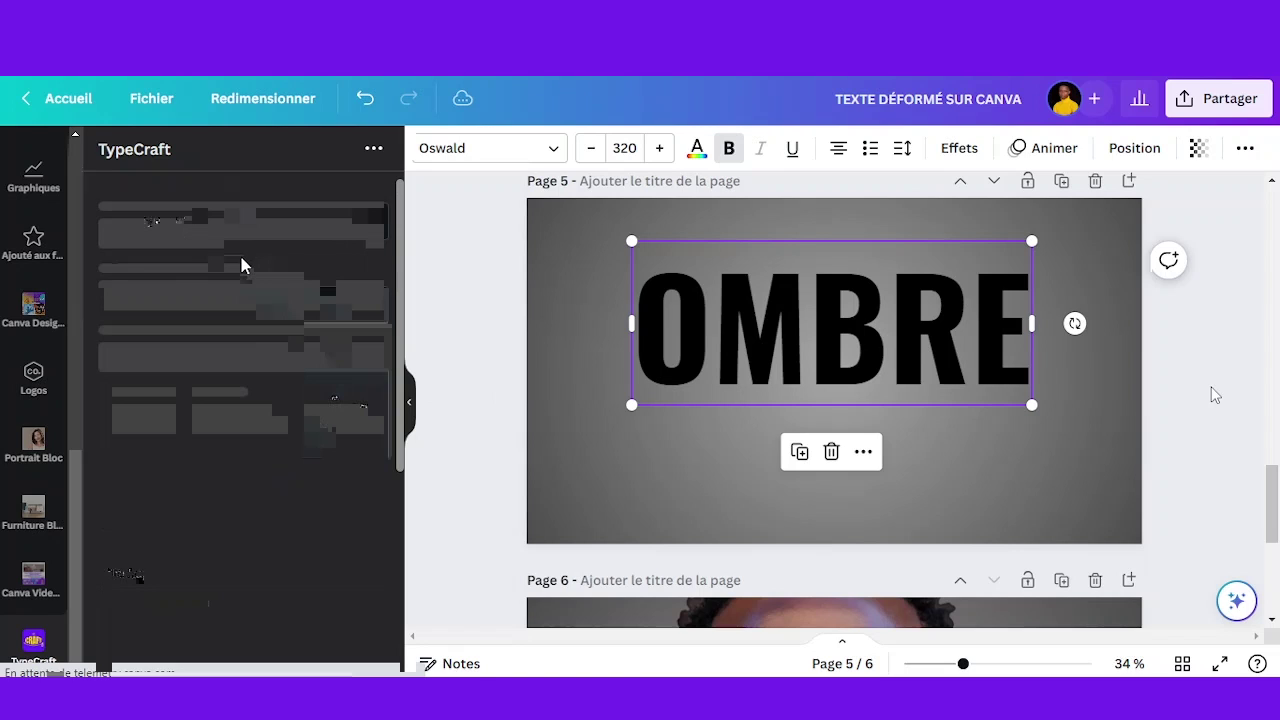
- Replace the sample text with OMBRE in TypeCraft, using page 4's shadow example as the reference
scroll(300, 330, down, 3)
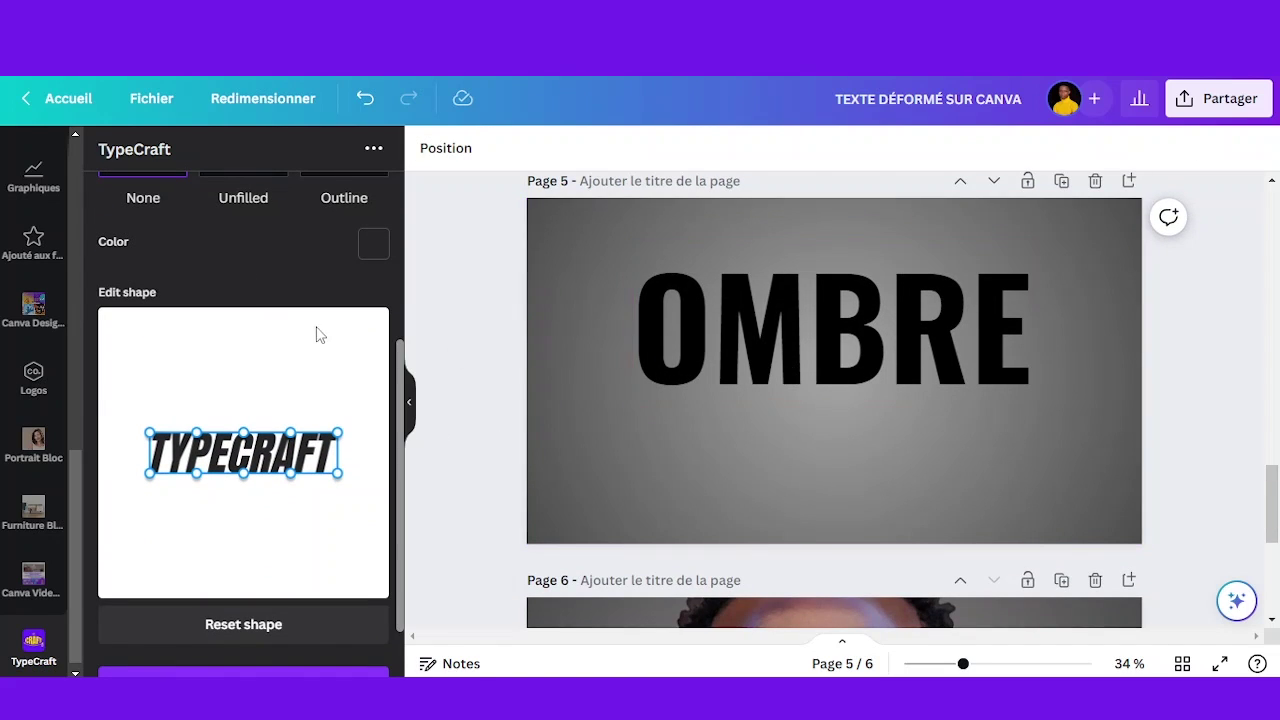
scroll(266, 251, down, 1)
scroll(265, 250, up, 4)
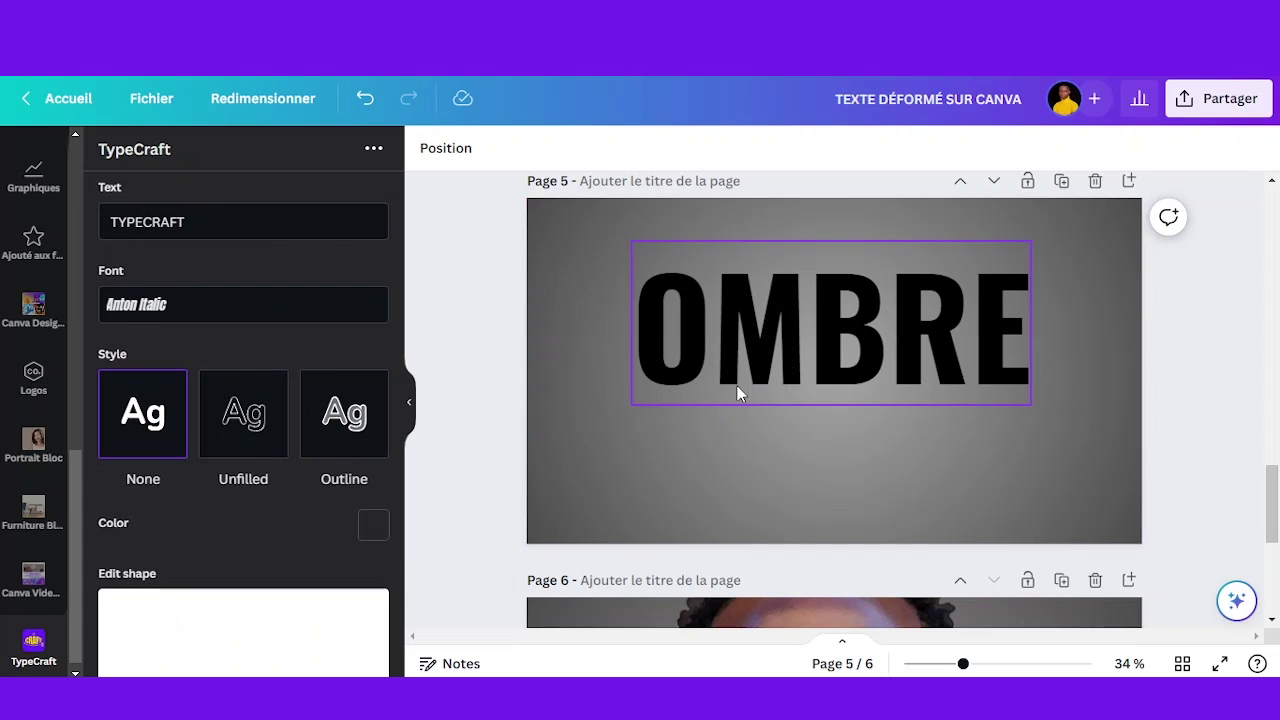
scroll(1146, 423, up, 5)
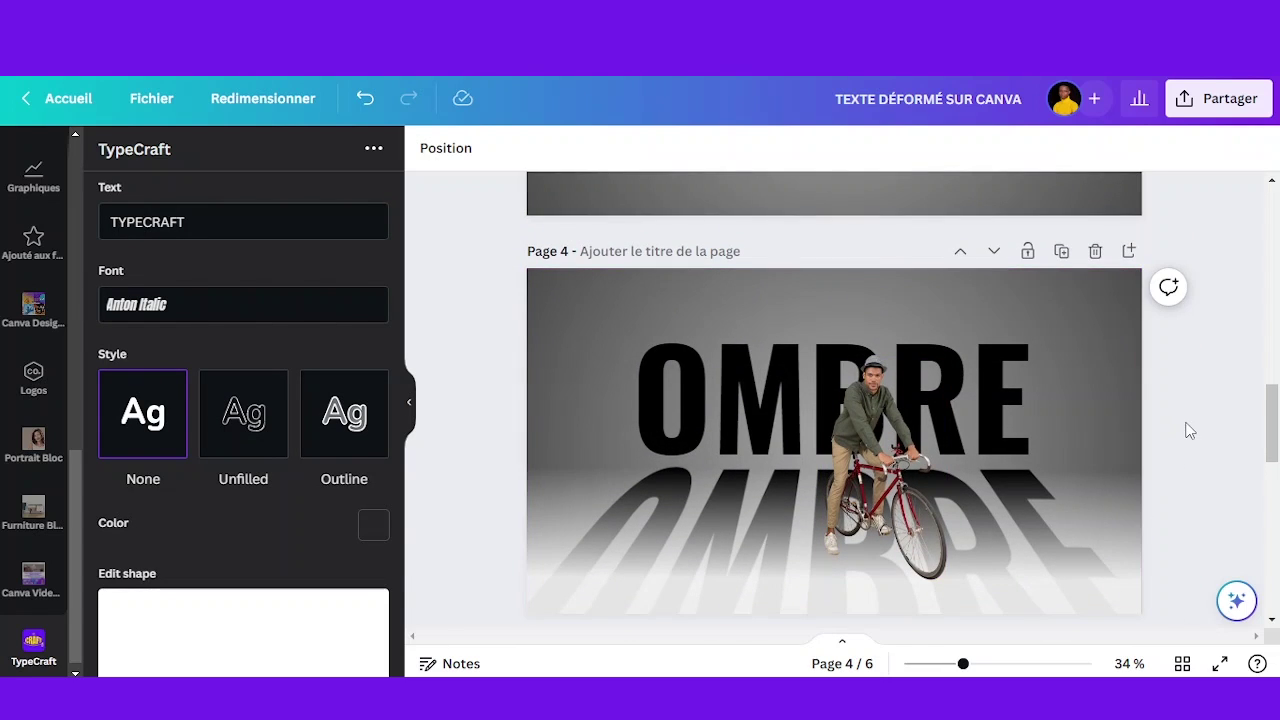
scroll(1189, 432, down, 5)
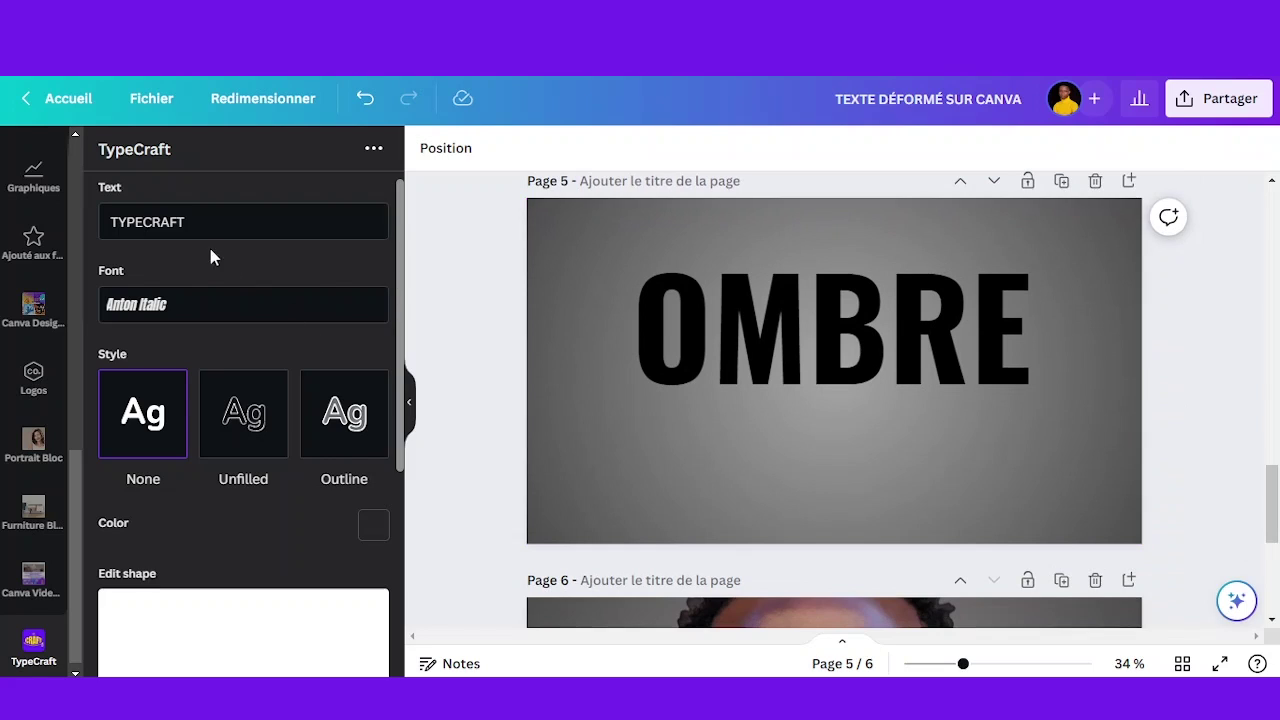
click(192, 224)
key(ctrl+a)
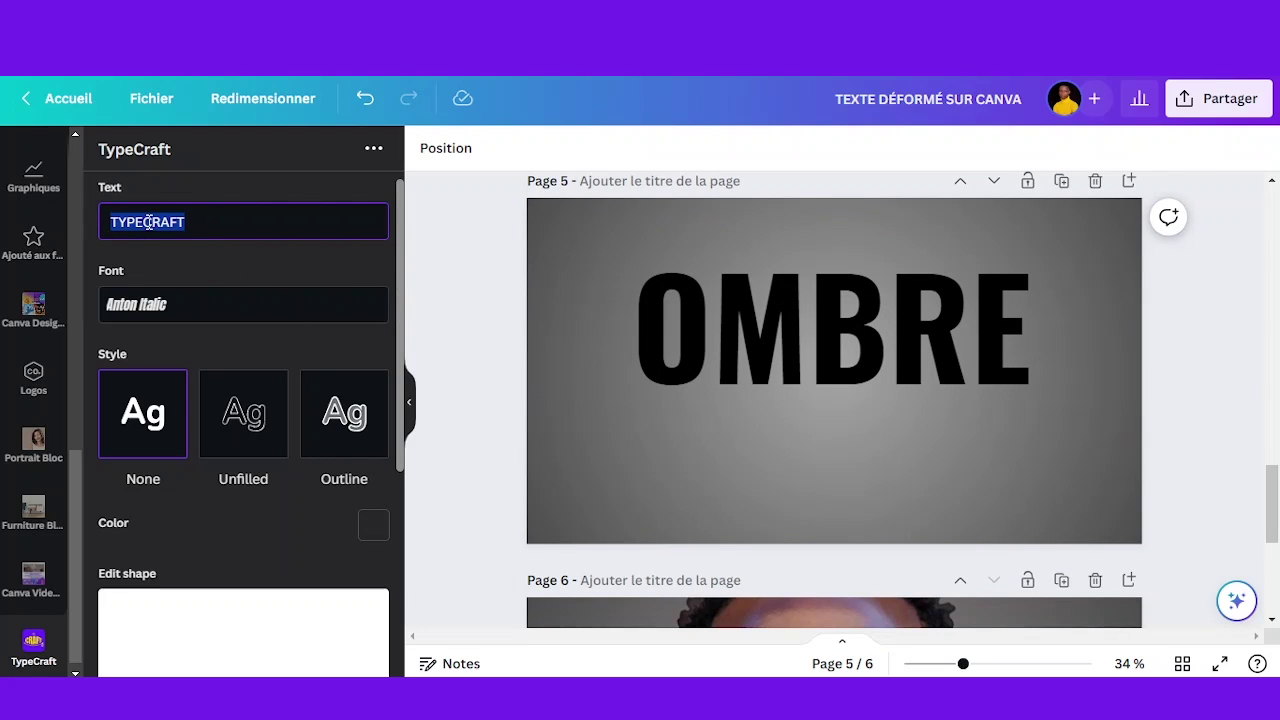
text(OMBRE)
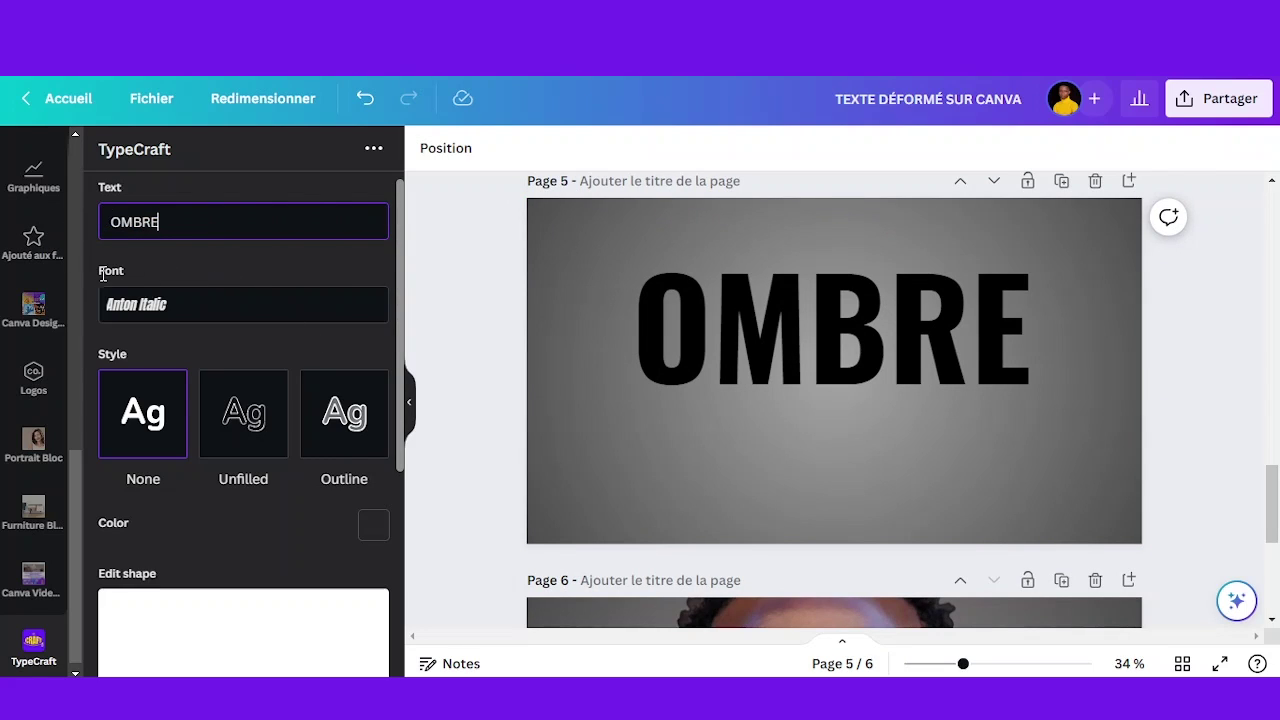
- Set the TypeCraft text's font to OswaldBold to match the upright OMBRE title
click(213, 309)
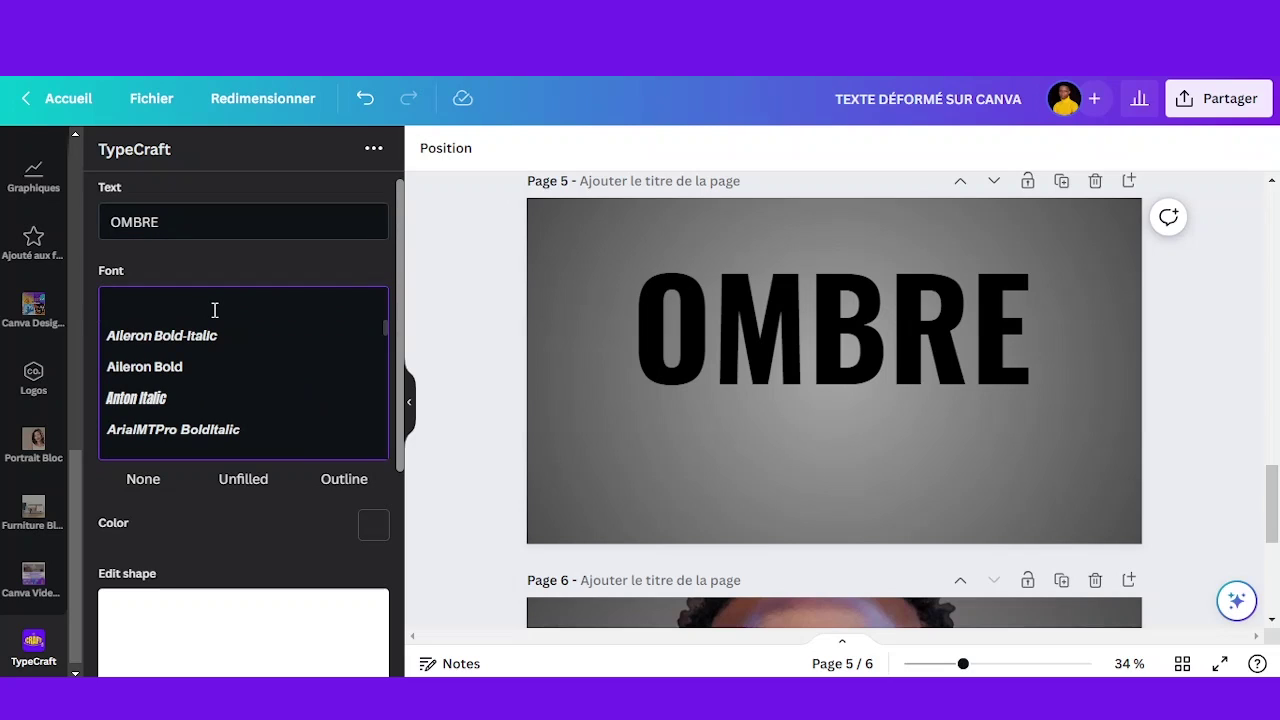
text(O)
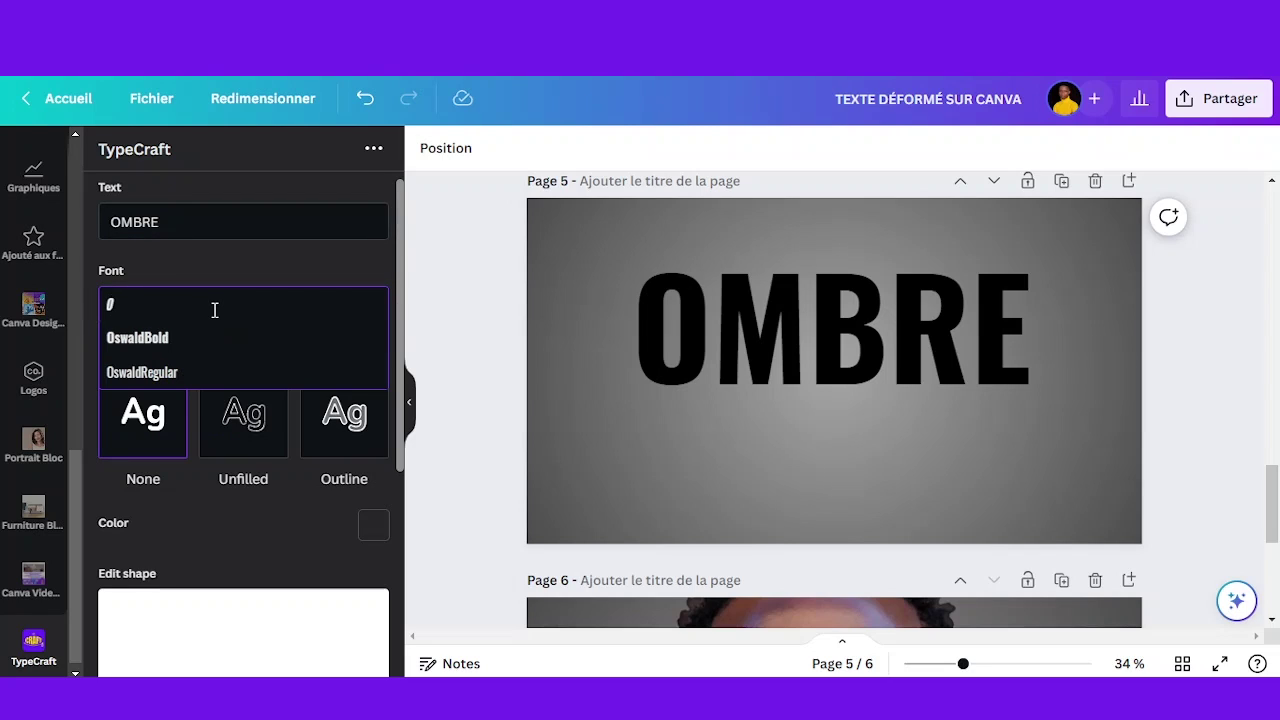
click(148, 342)
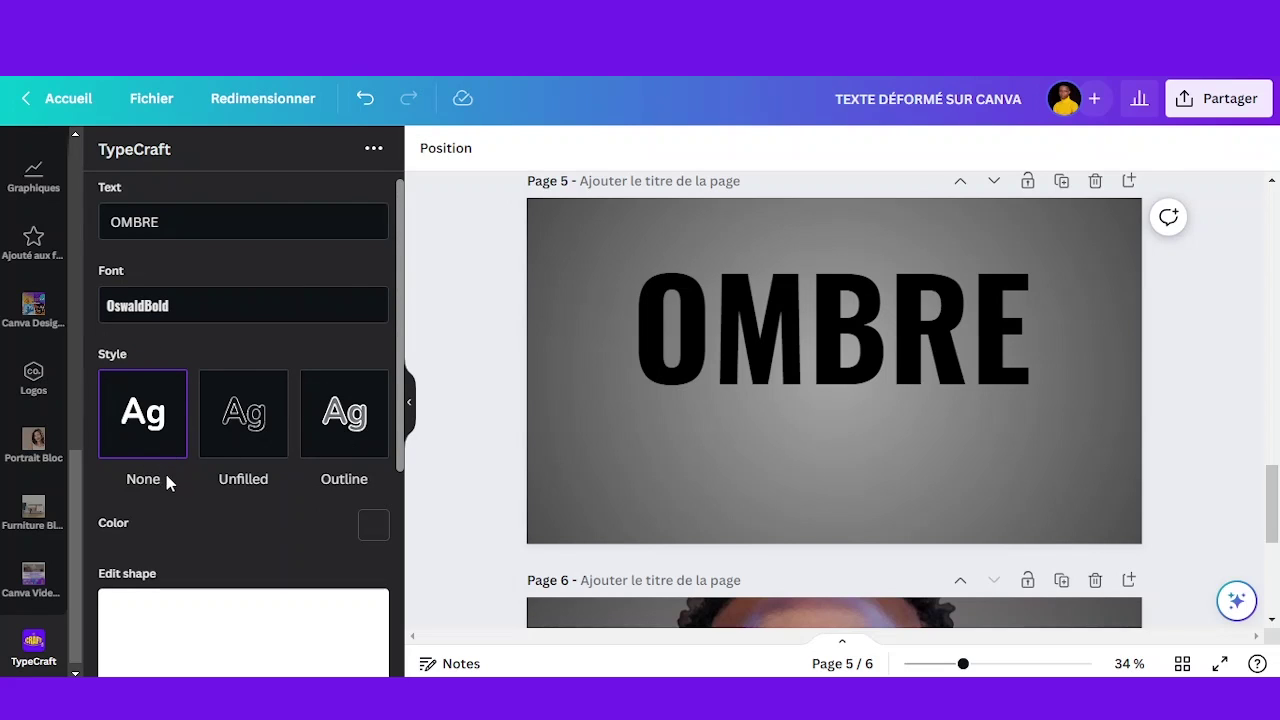
- Set the TypeCraft text's colour to pure black, #000000, keeping the None style
scroll(175, 490, down, 1)
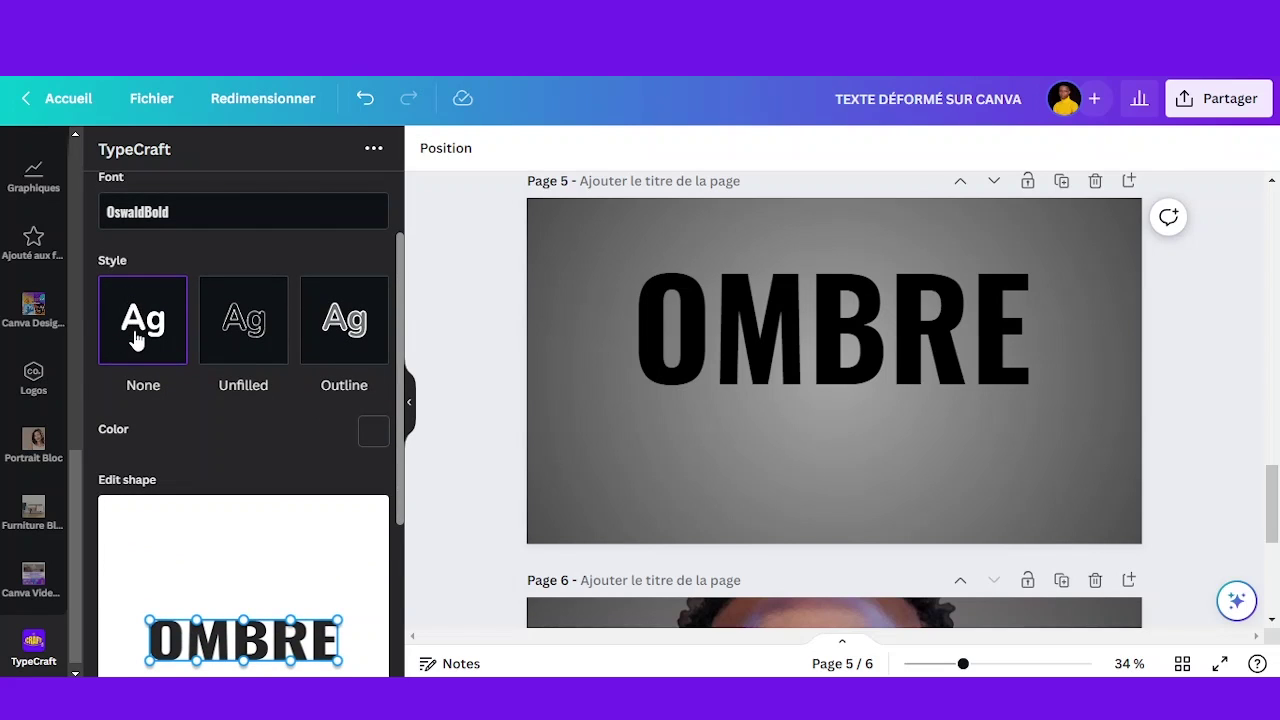
scroll(228, 452, down, 1)
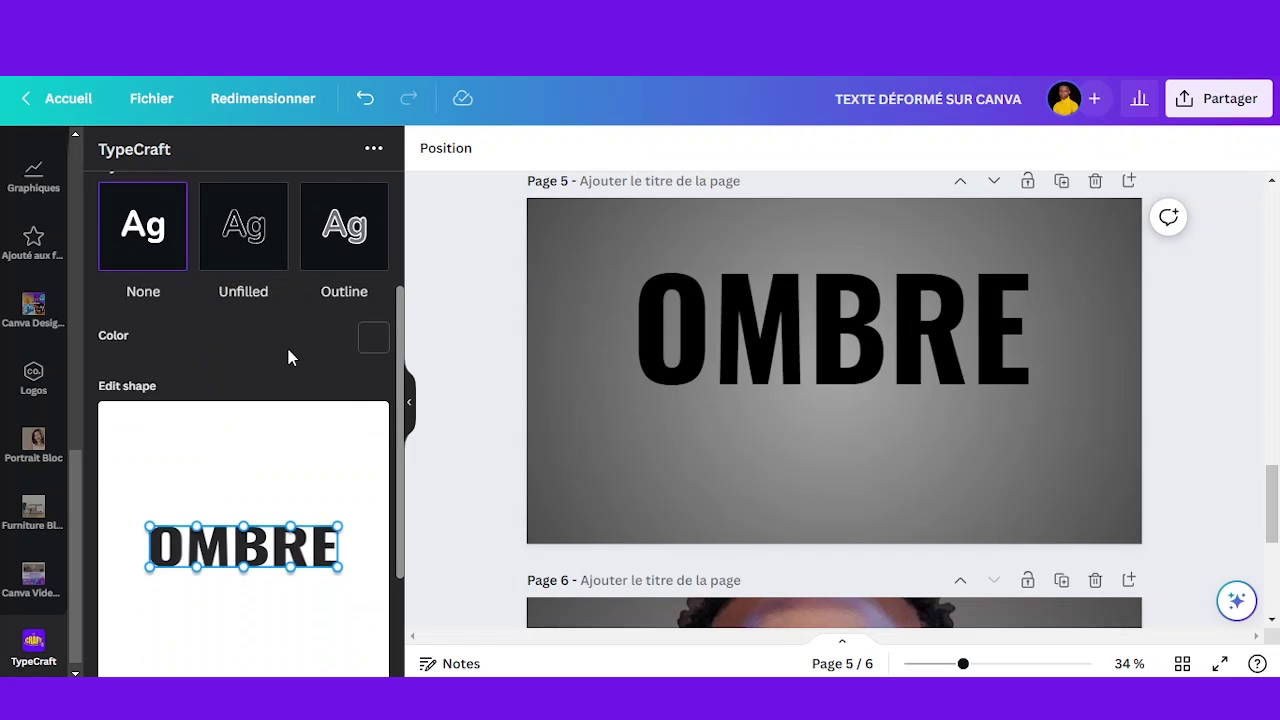
scroll(275, 355, up, 2)
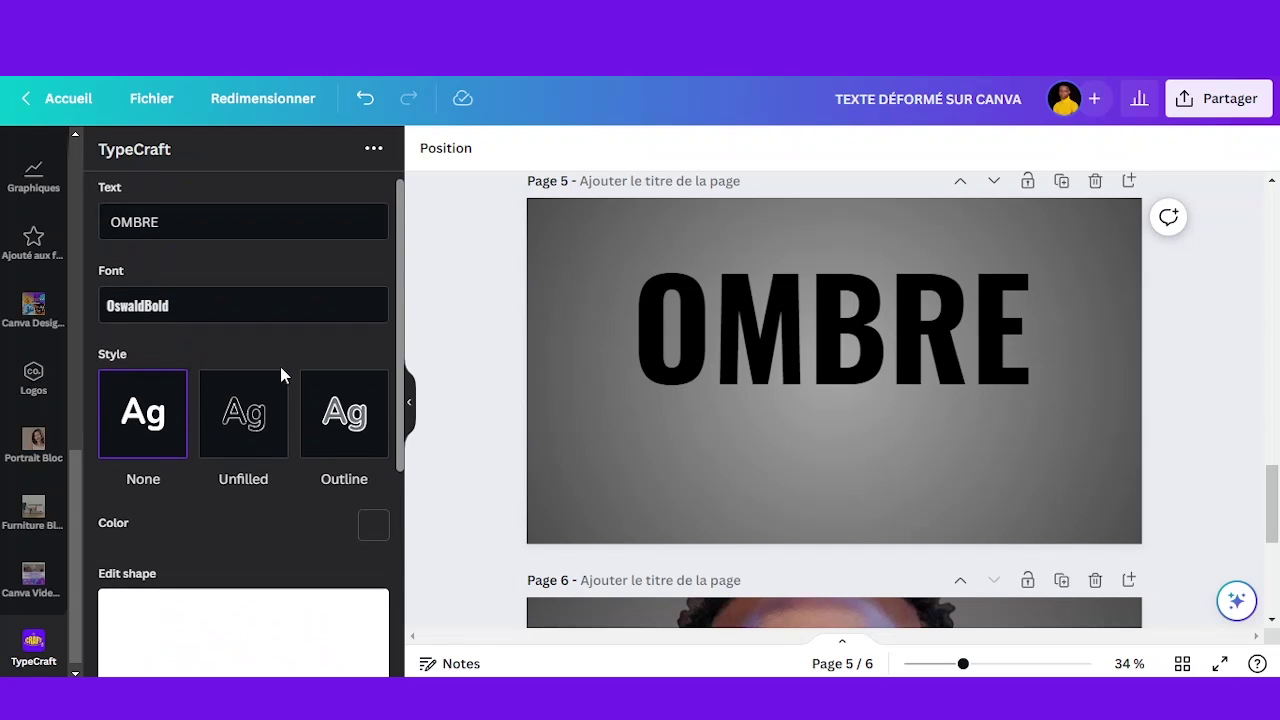
click(372, 530)
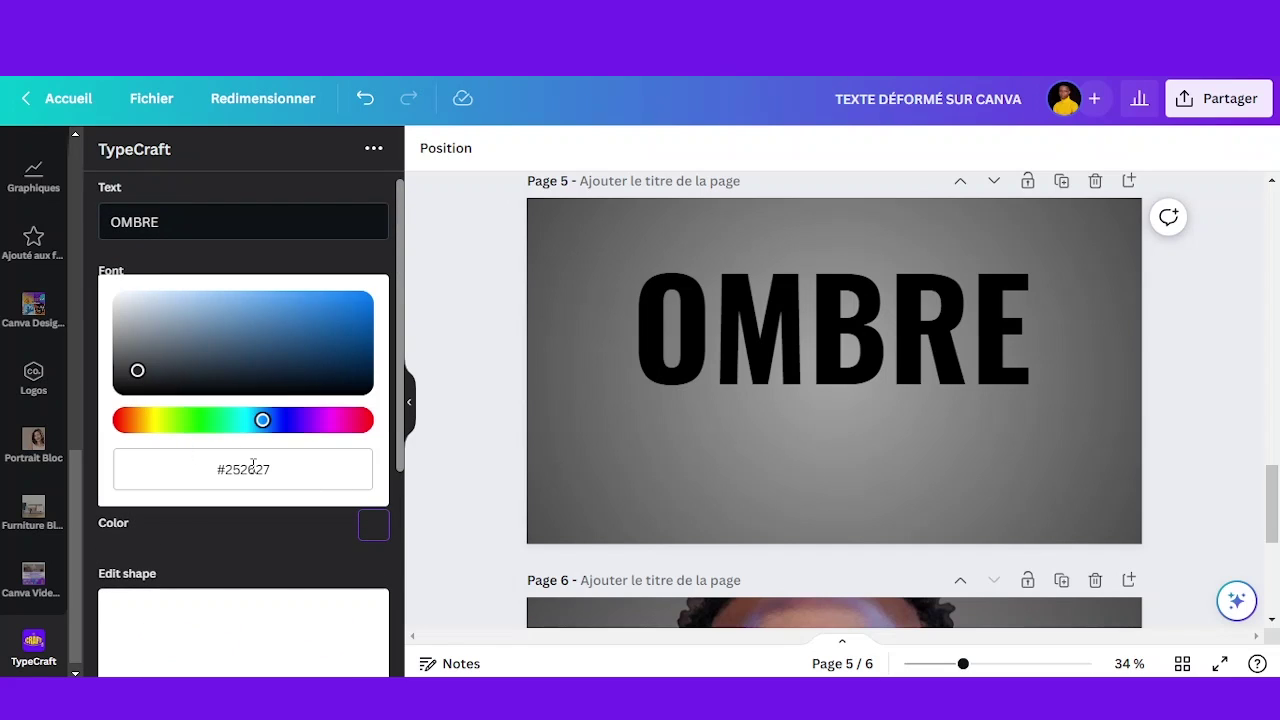
drag(136, 374, 124, 383)
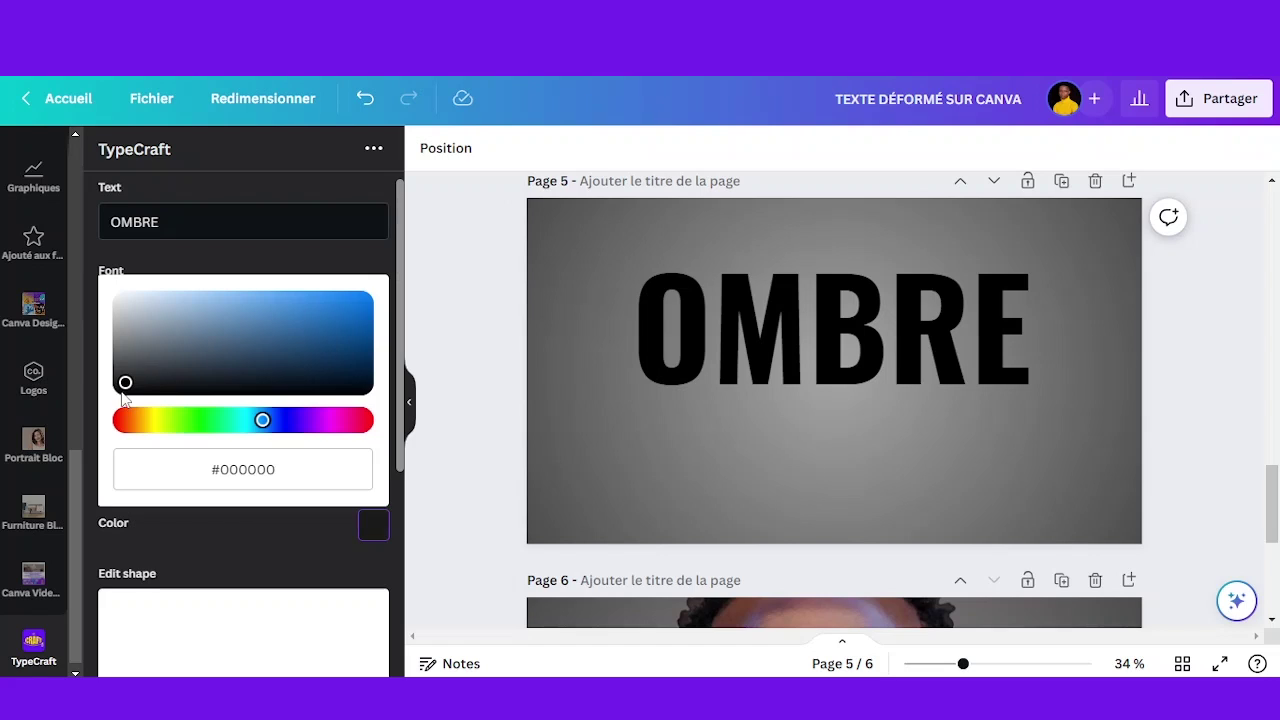
click(252, 542)
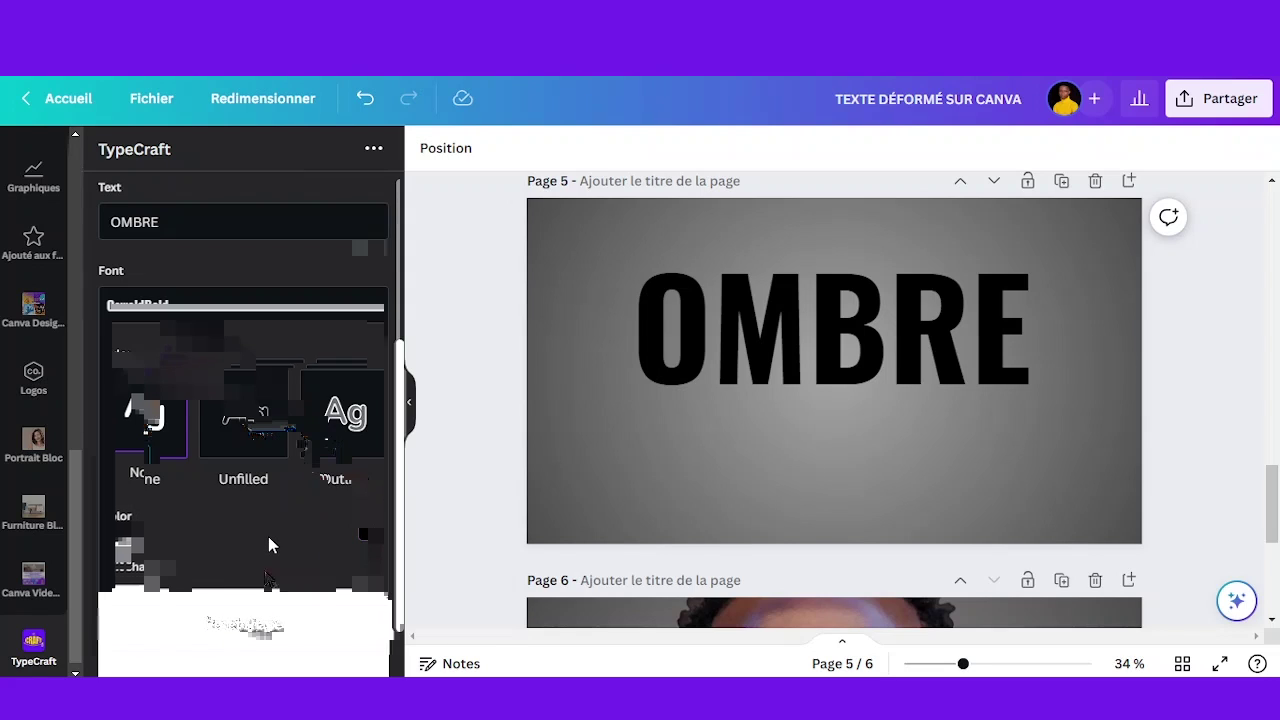
scroll(240, 400, down, 3)
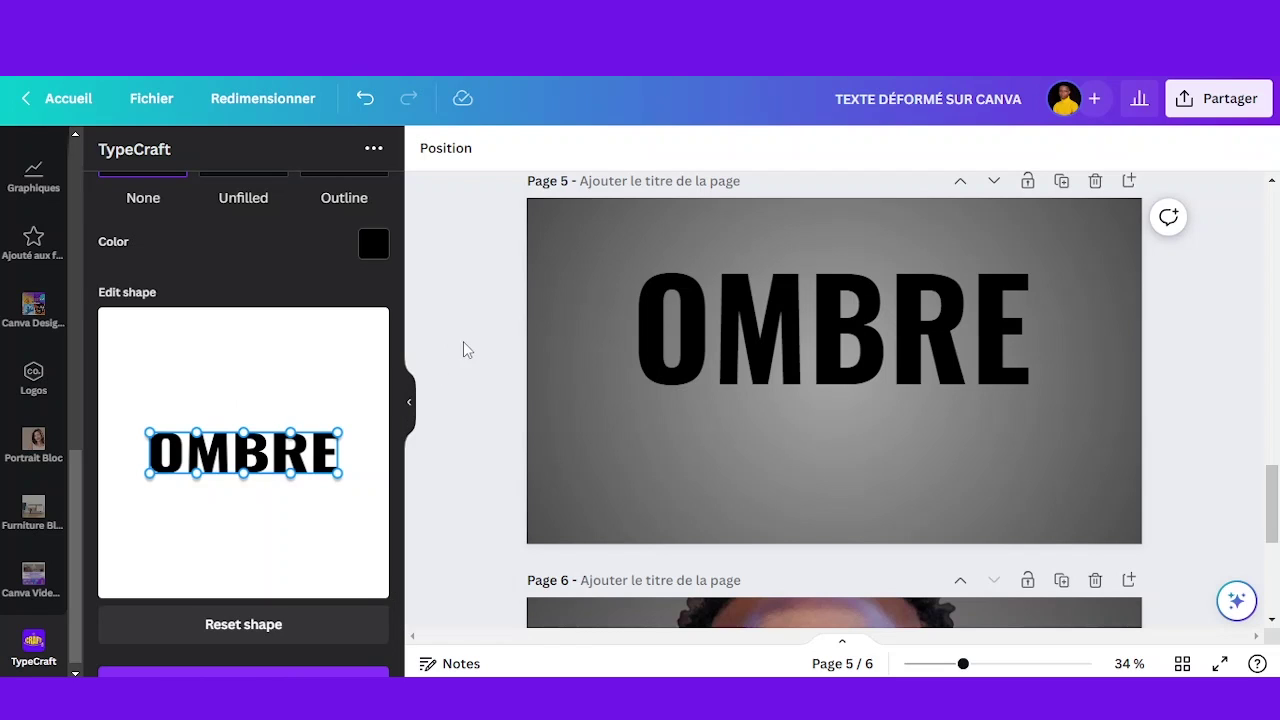
- Warp OMBRE into a trapezoid by spreading its lower corners down and outward and lowering the middle of its bottom edge to match
scroll(493, 388, up, 5)
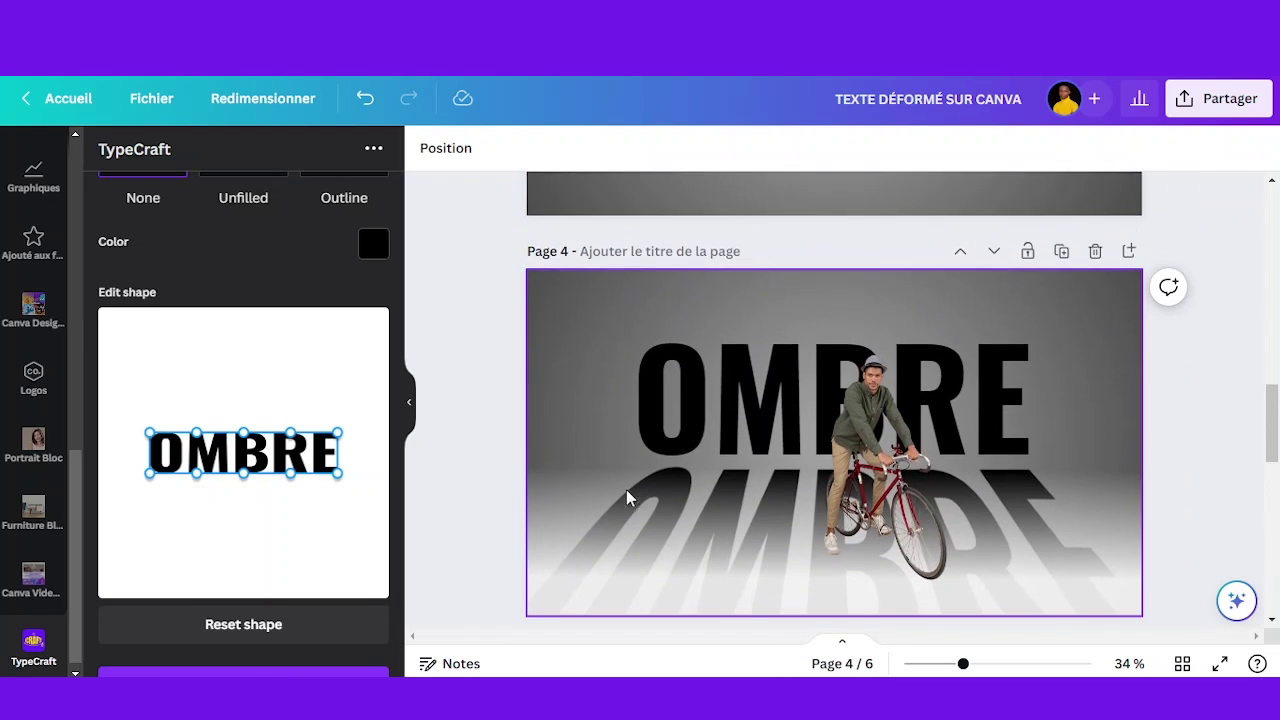
scroll(531, 422, down, 5)
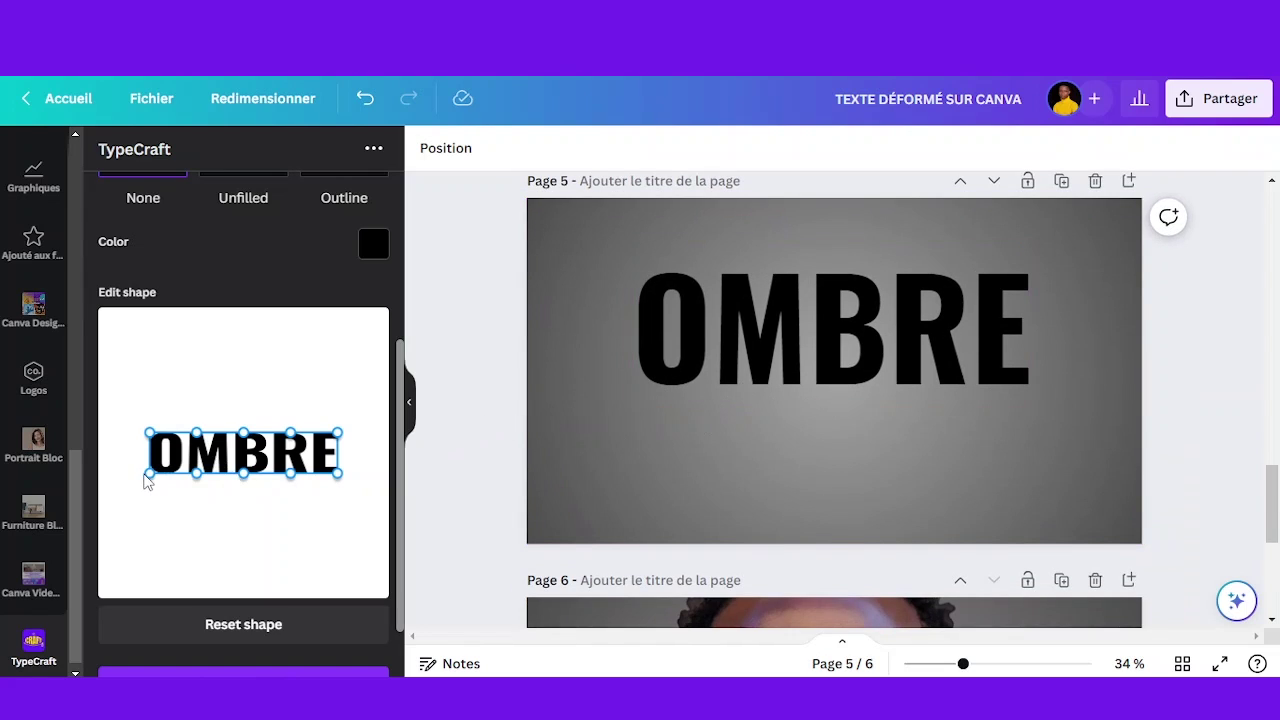
drag(149, 476, 106, 527)
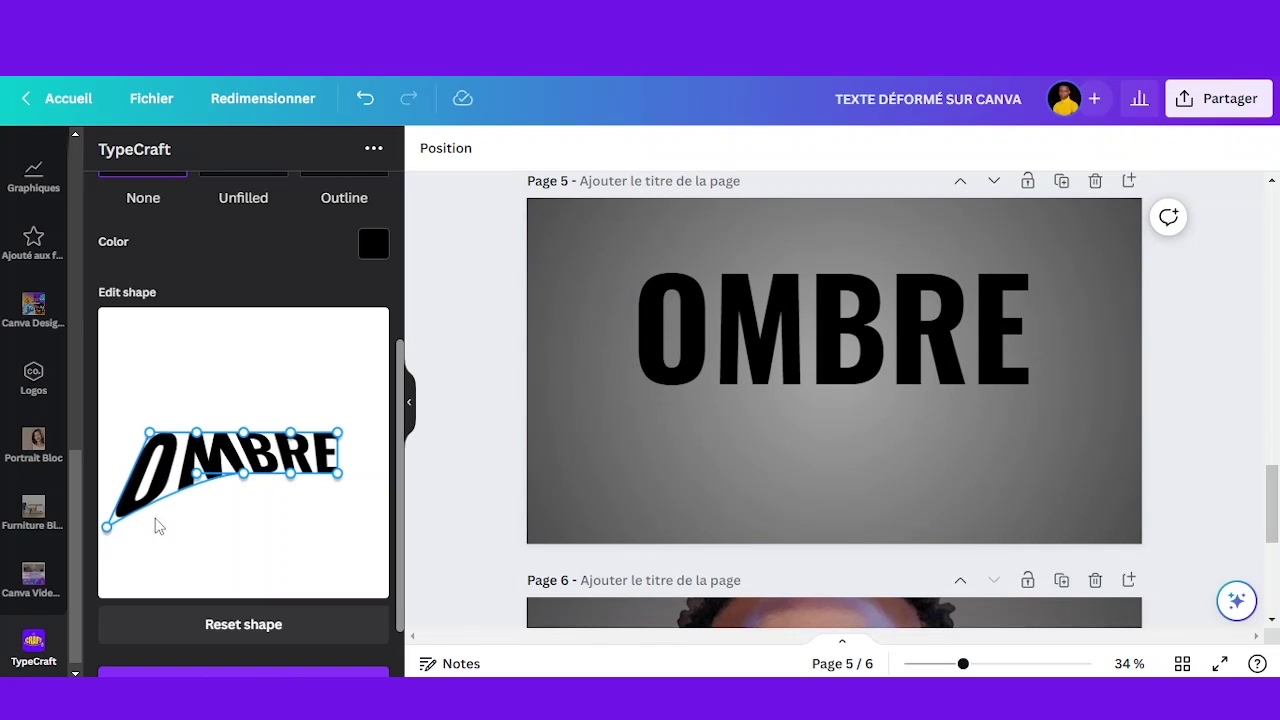
drag(337, 477, 369, 536)
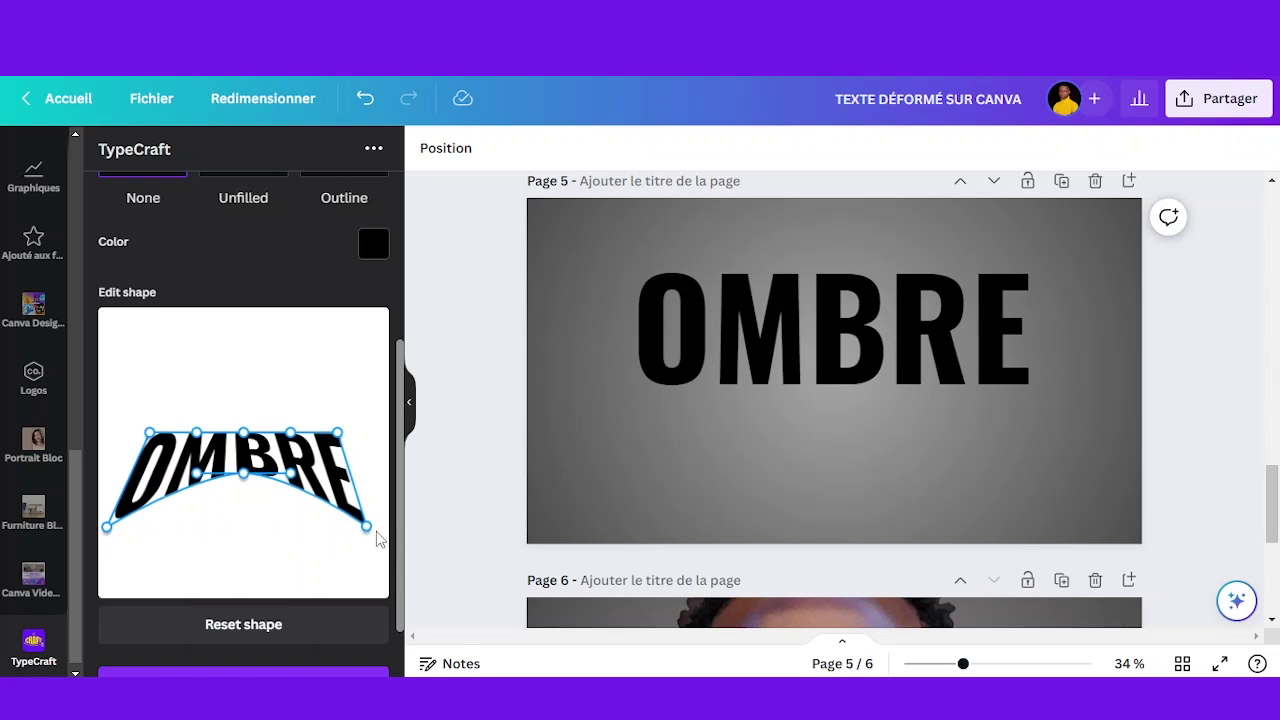
drag(243, 472, 250, 532)
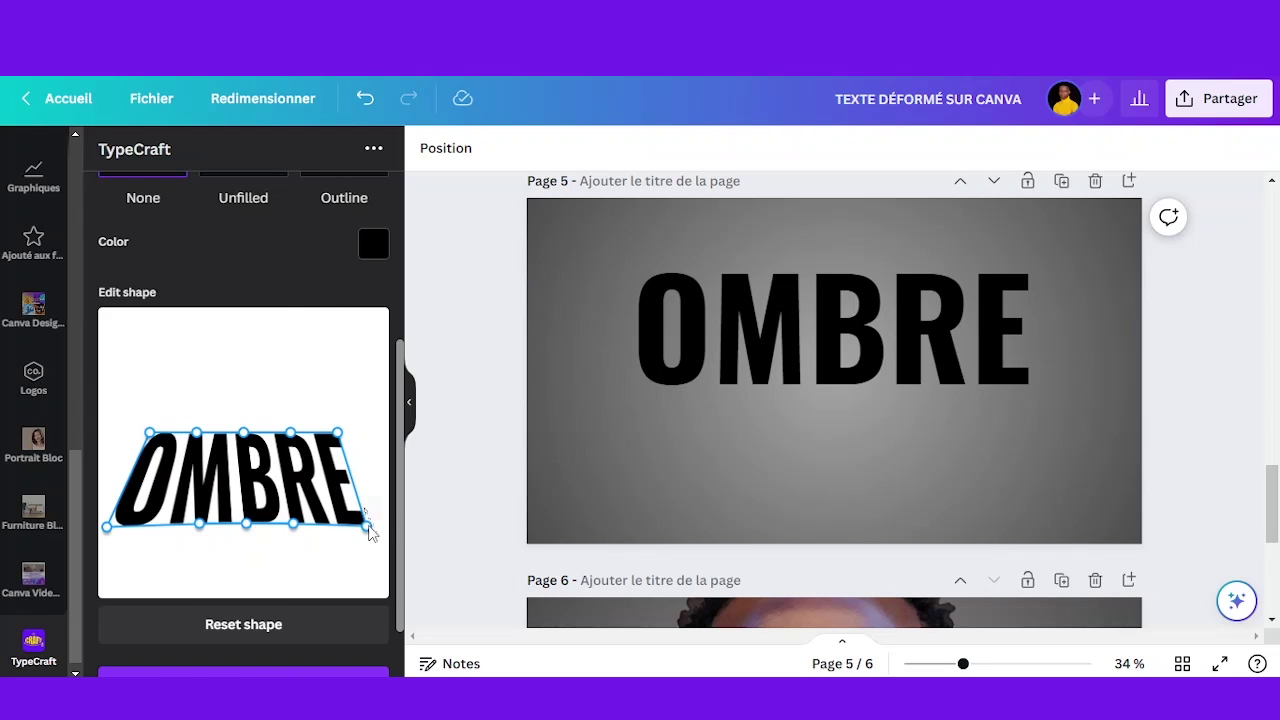
drag(369, 533, 383, 538)
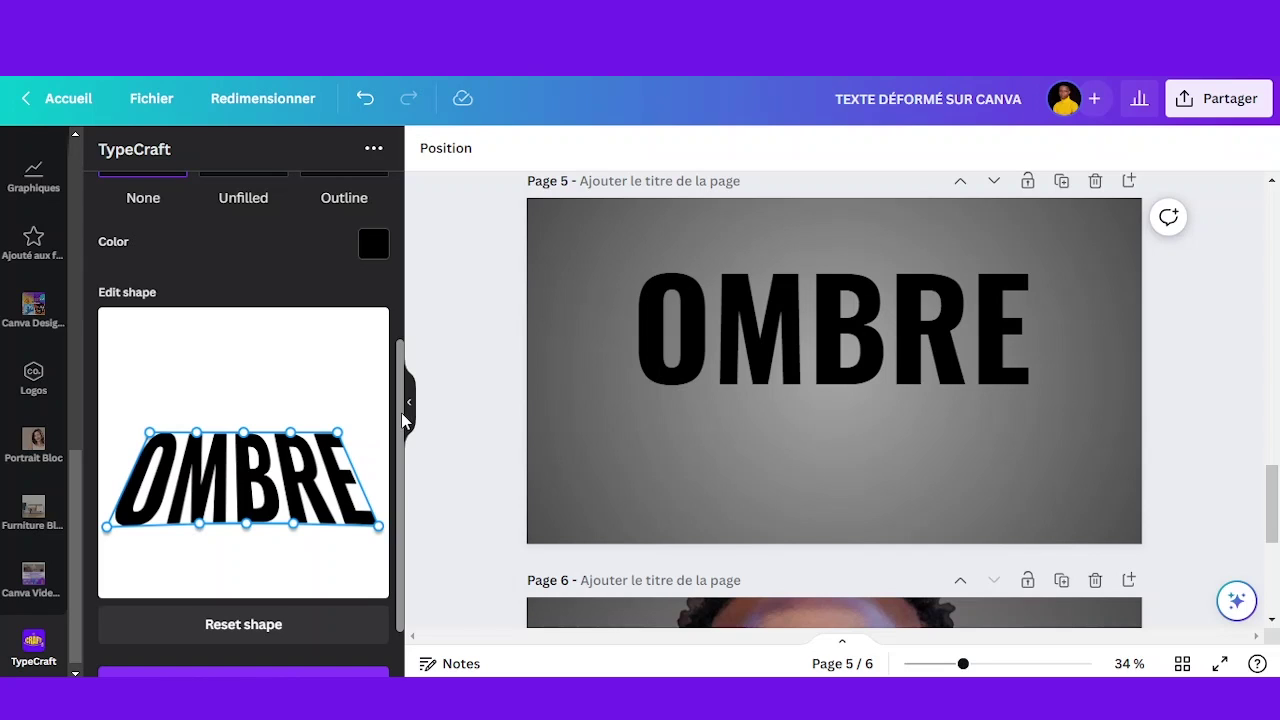
- Add the warped OMBRE to page 5, enlarge it and place it below the upright title
scroll(399, 550, down, 2)
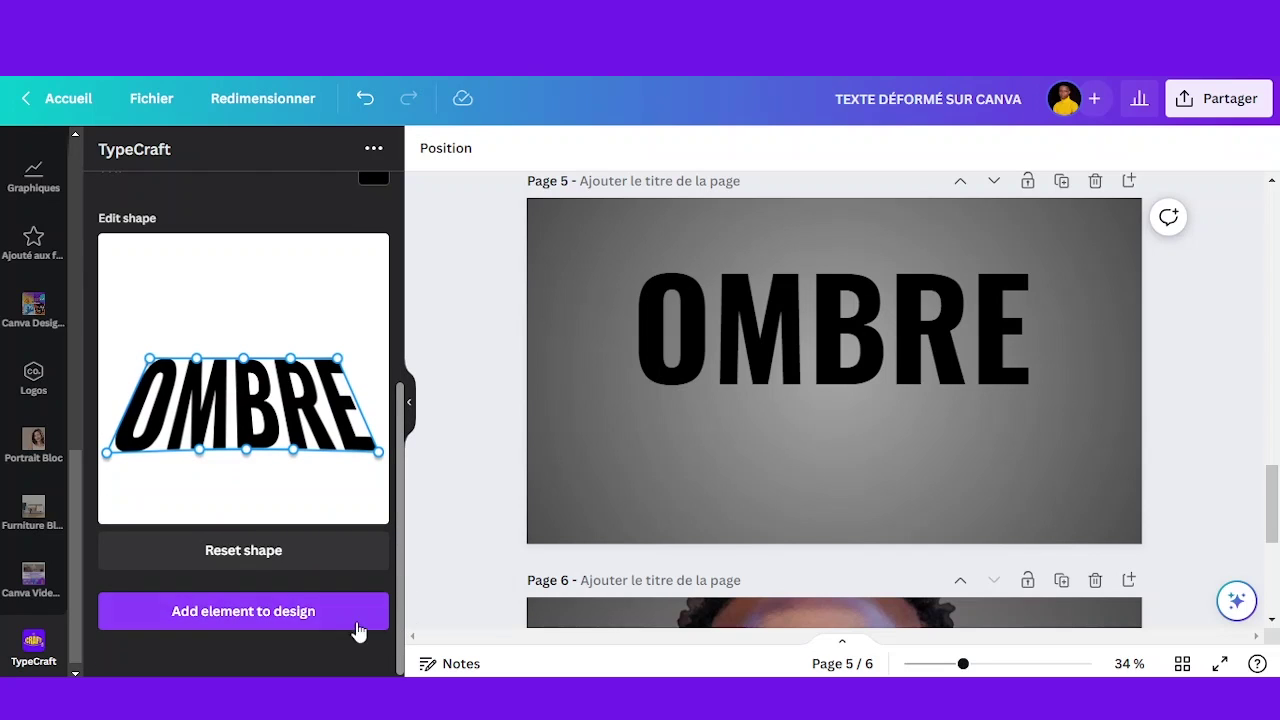
click(254, 617)
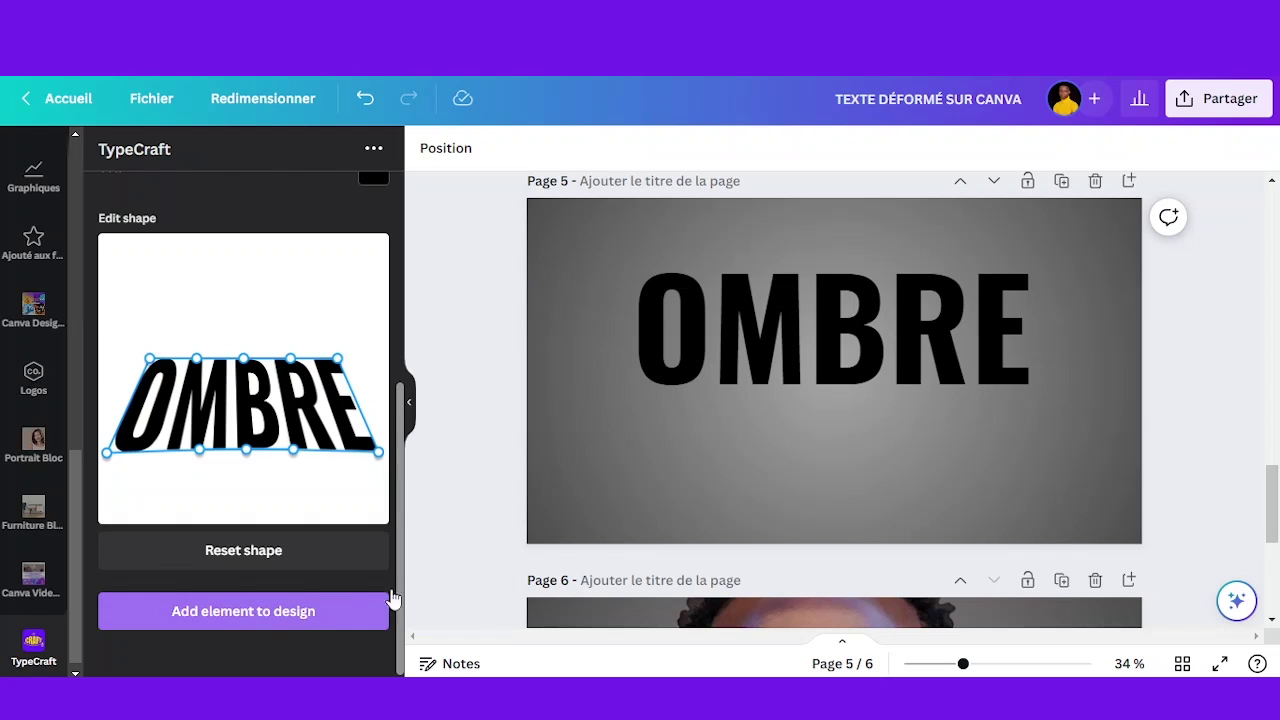
drag(737, 409, 643, 483)
drag(877, 493, 989, 534)
drag(858, 472, 877, 471)
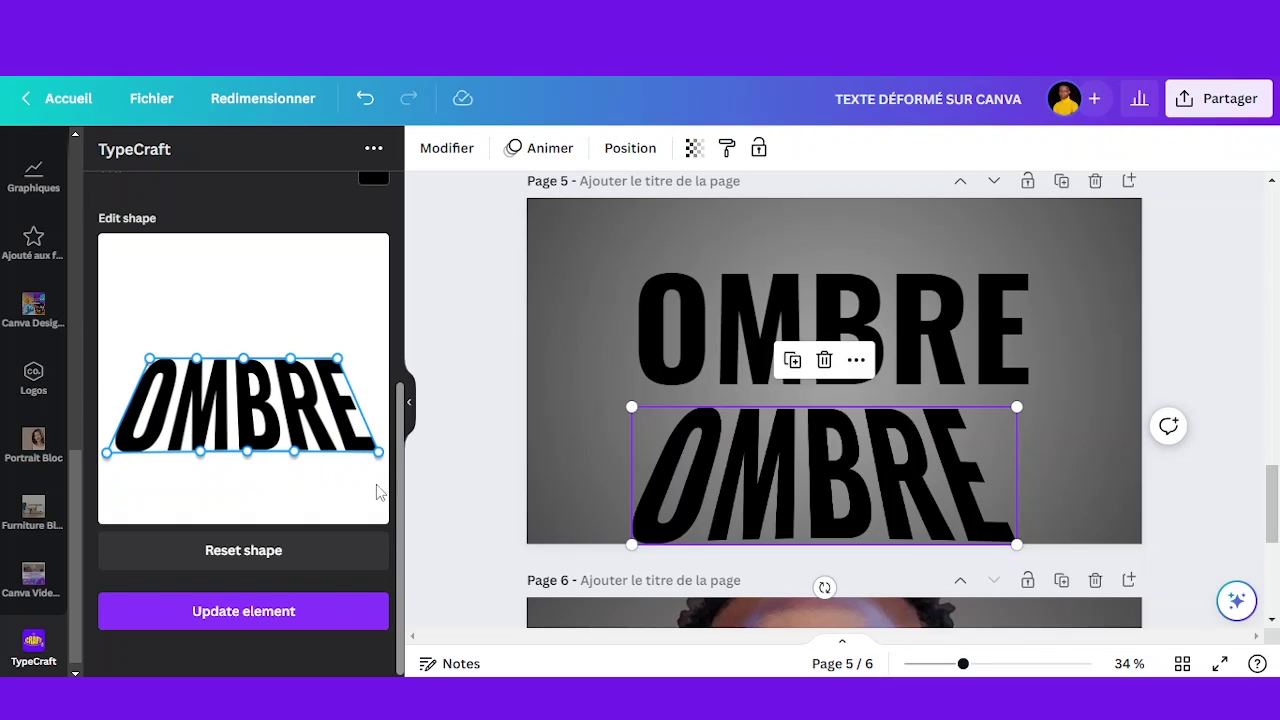
- Update the warped OMBRE, move it close beneath the upright title, and enlarge it until it extends past the page's bottom edge
click(282, 617)
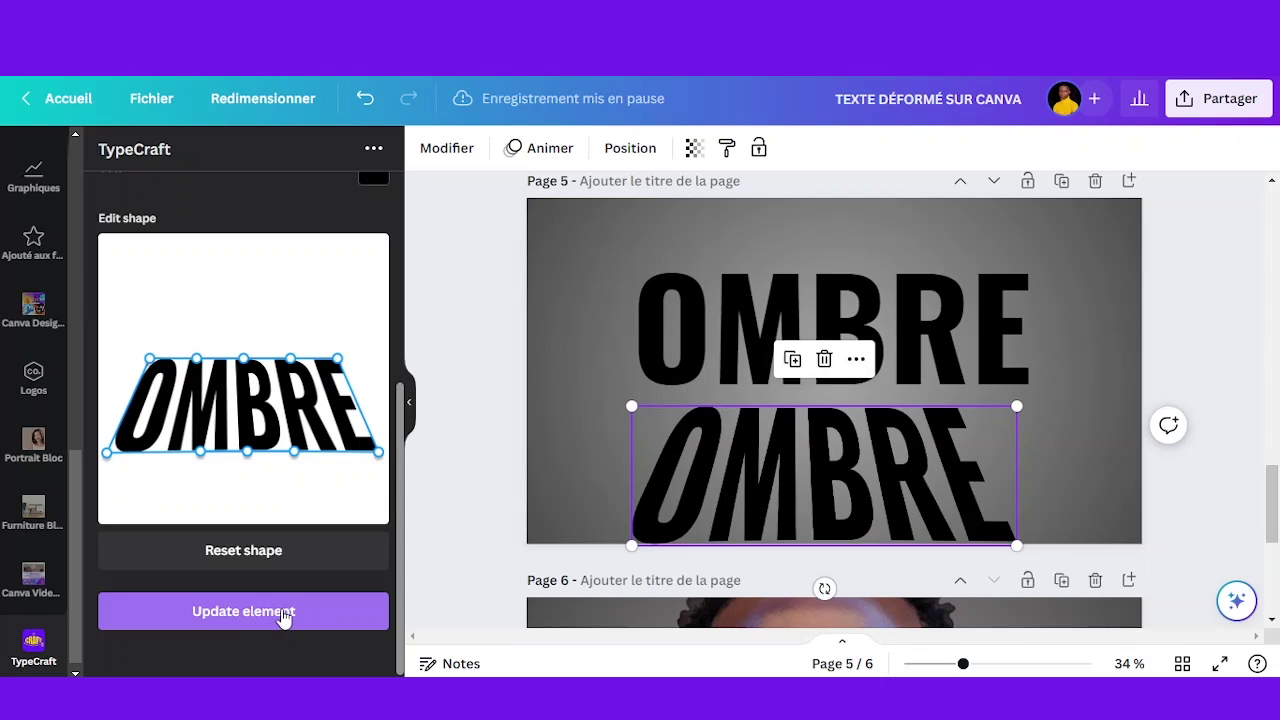
drag(815, 478, 800, 449)
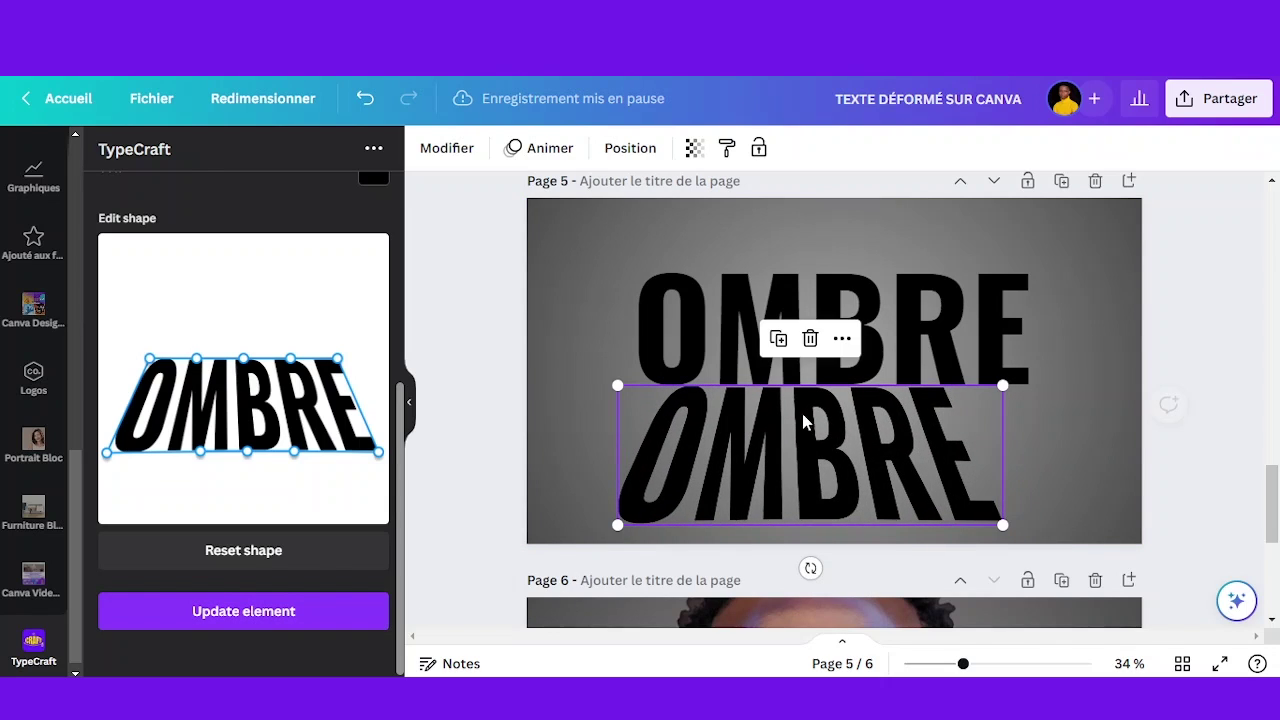
click(686, 343)
drag(665, 437, 633, 449)
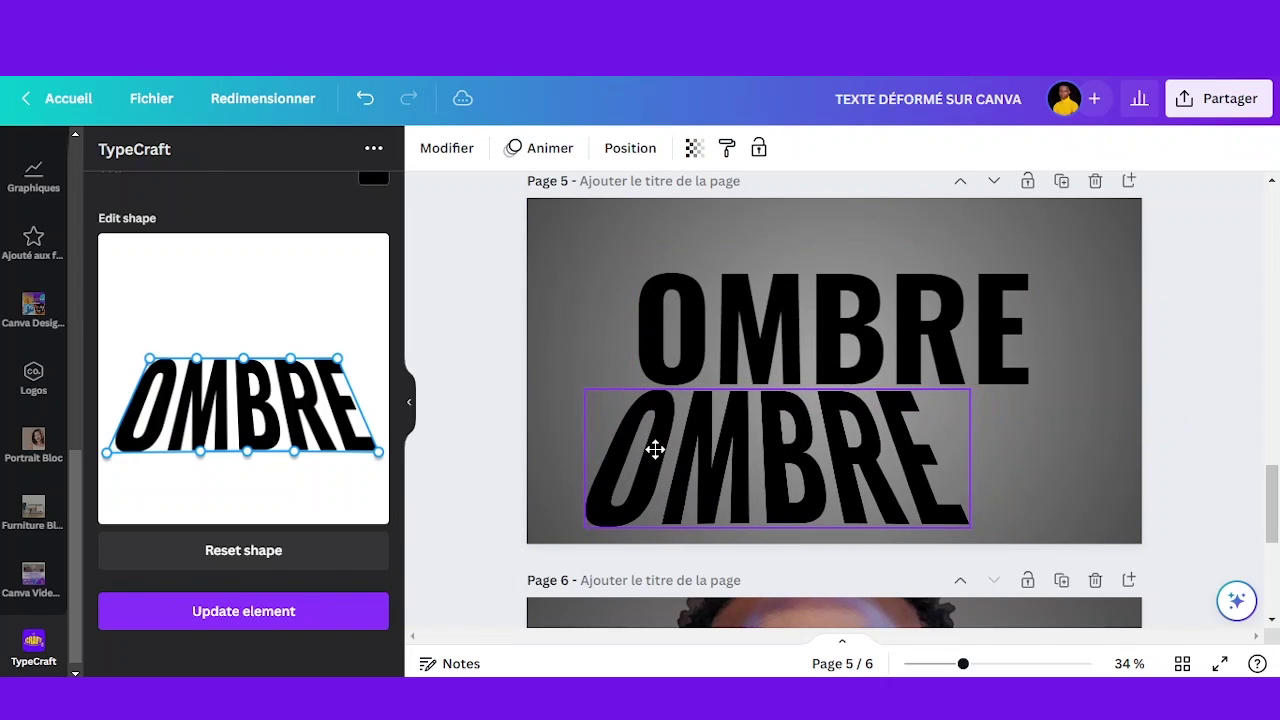
drag(966, 528, 1108, 575)
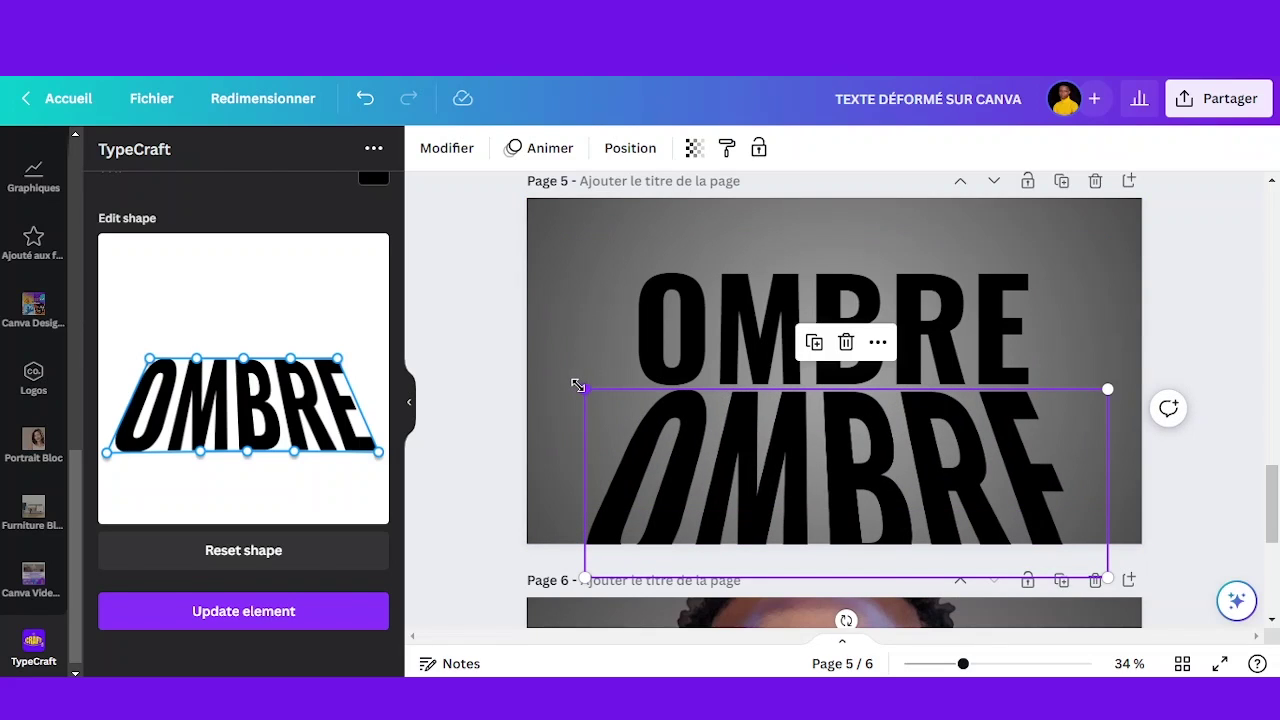
drag(582, 388, 567, 388)
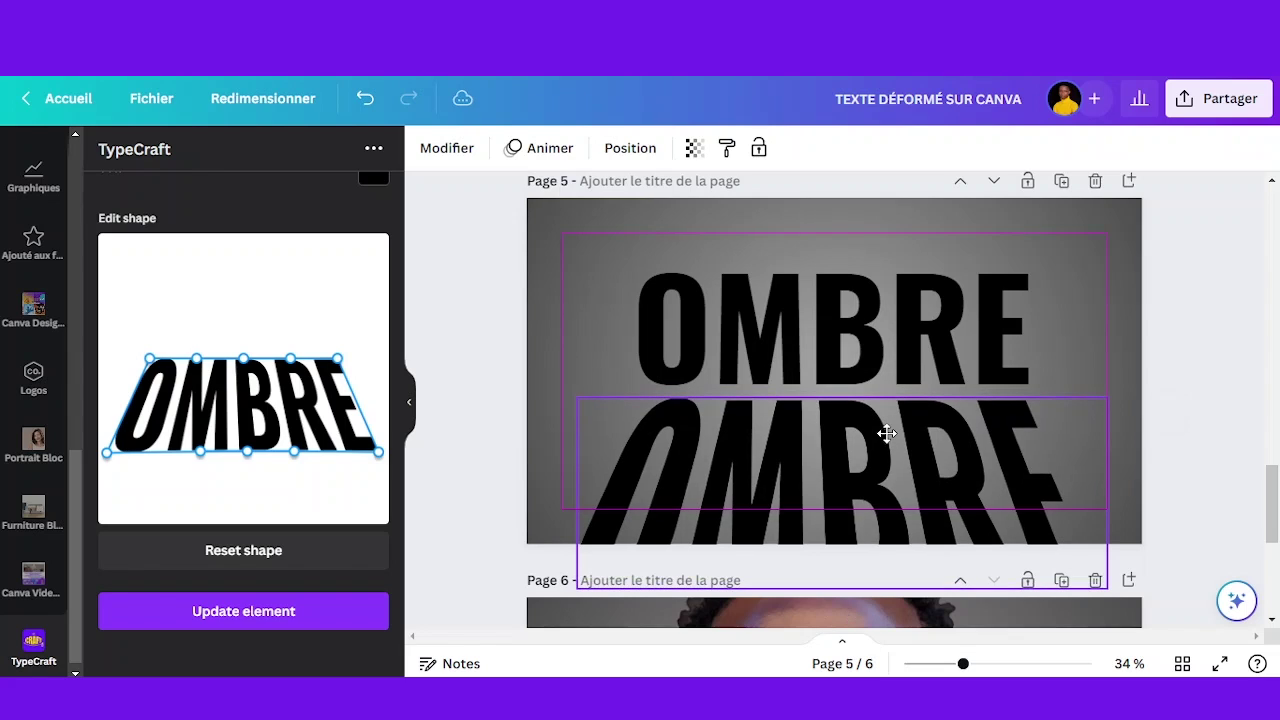
- Check page 4's finished shadow effect, select its full-page gradient image and open the elements library
click(1166, 323)
scroll(1171, 329, up, 3)
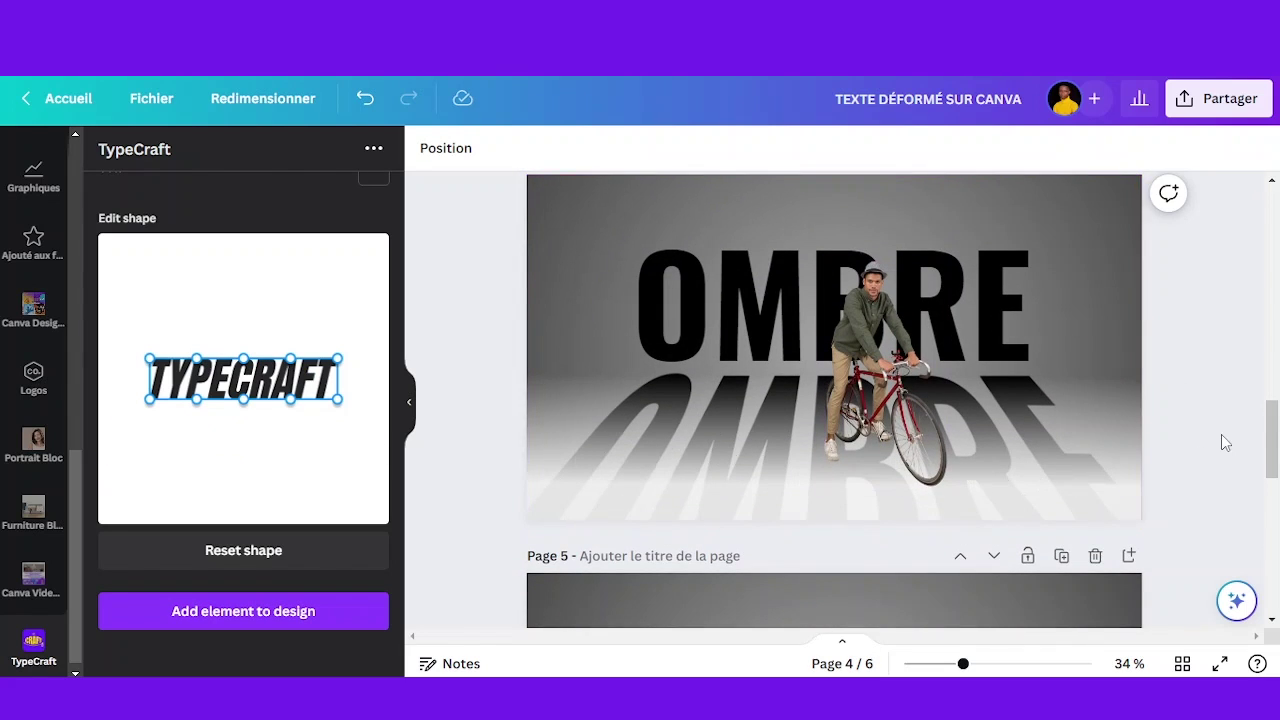
scroll(1226, 443, down, 2)
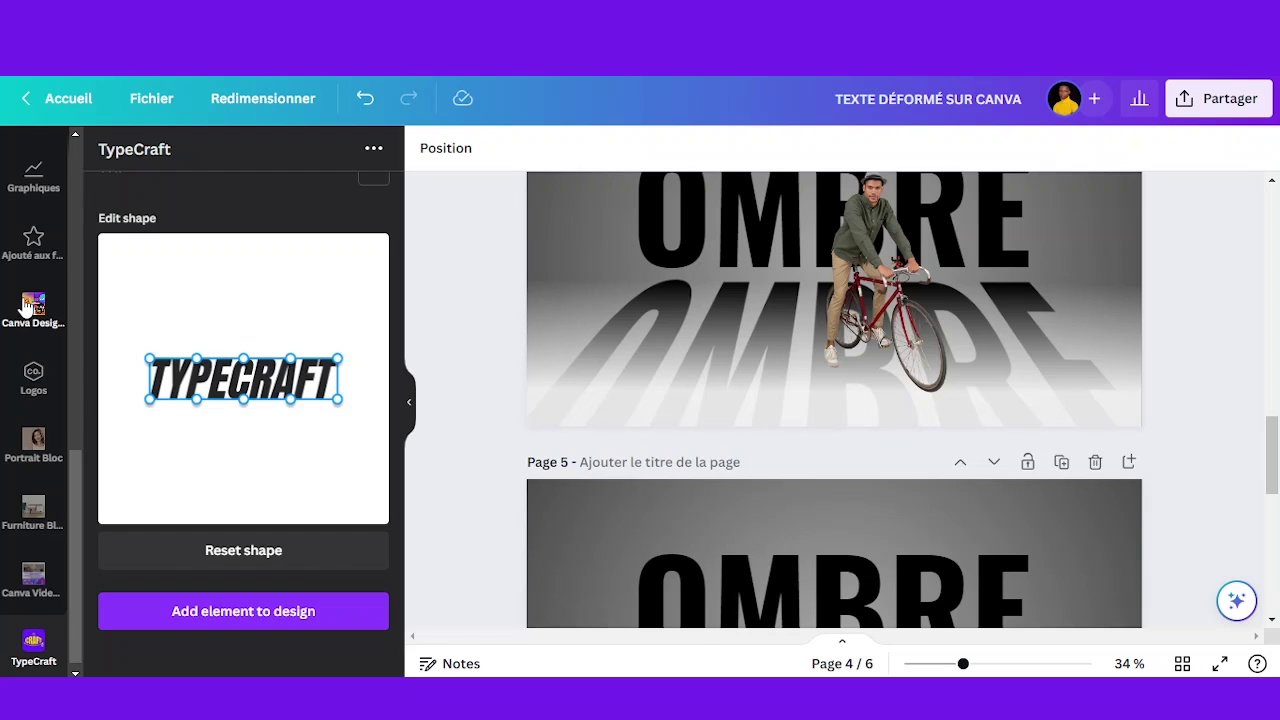
scroll(33, 230, up, 5)
scroll(33, 208, up, 3)
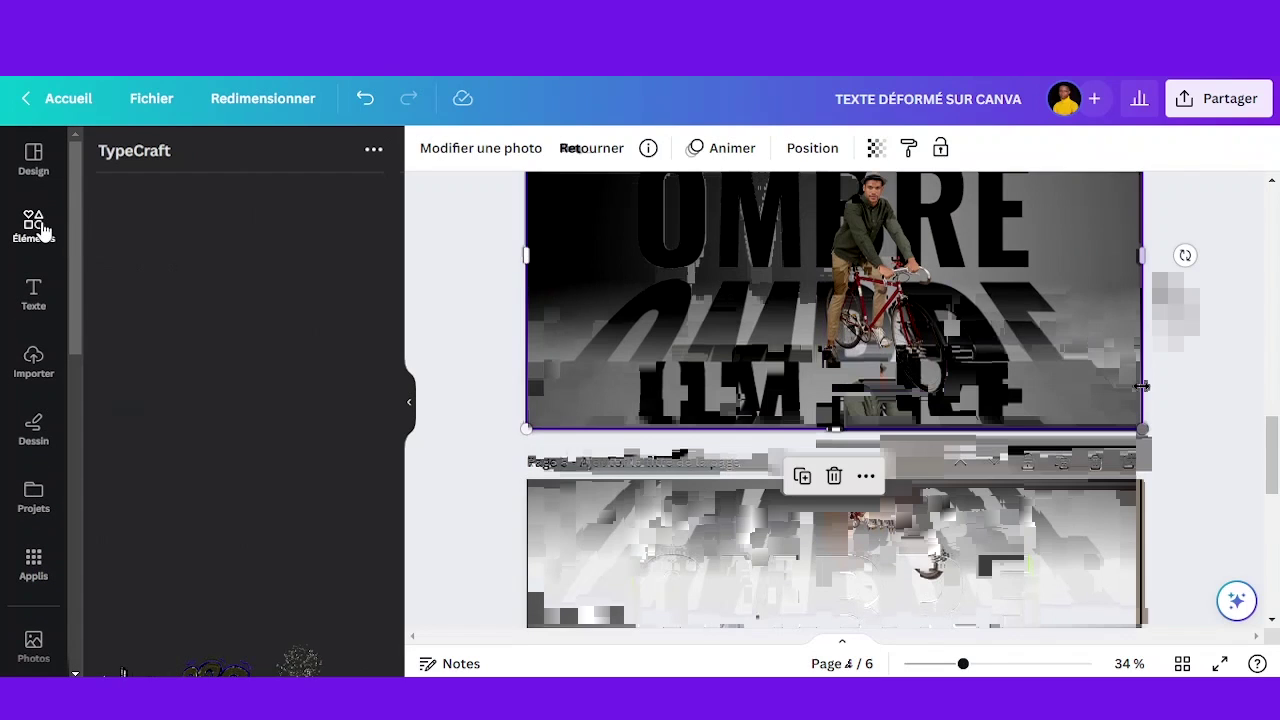
click(34, 226)
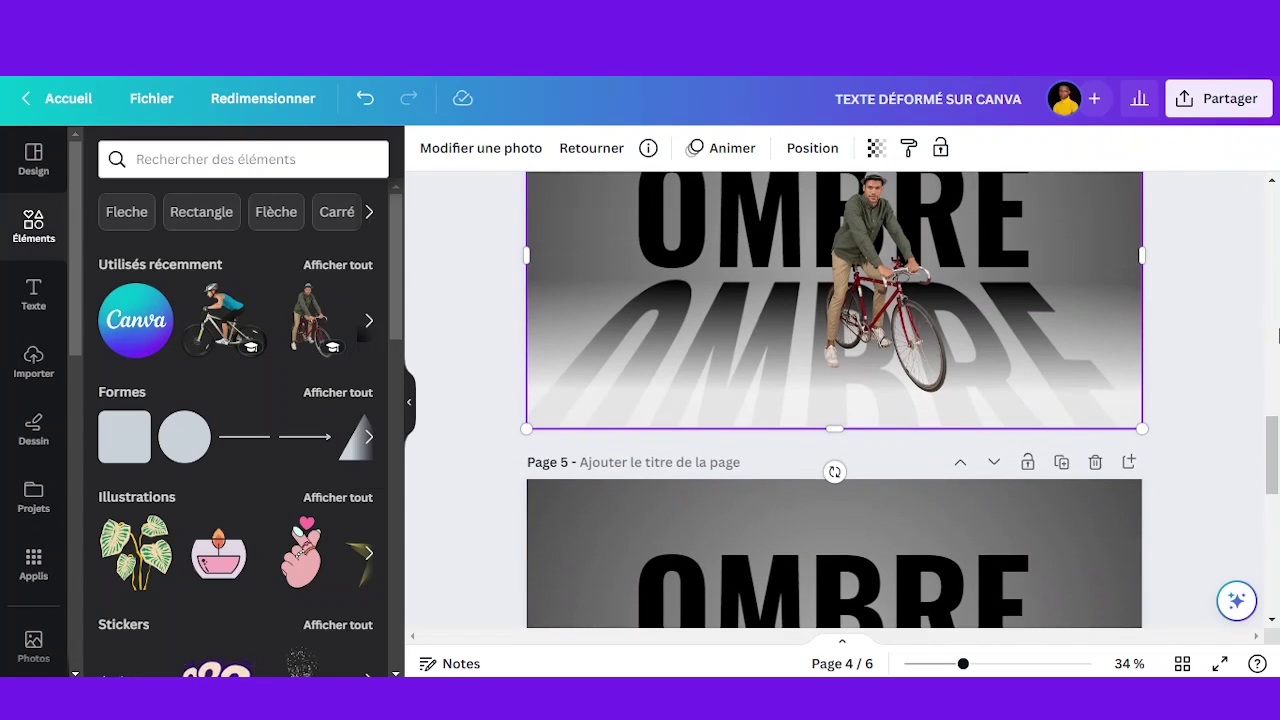
- Copy the full-page gradient image and the cyclist from page 4 onto page 5, over the two OMBRE texts
click(873, 353)
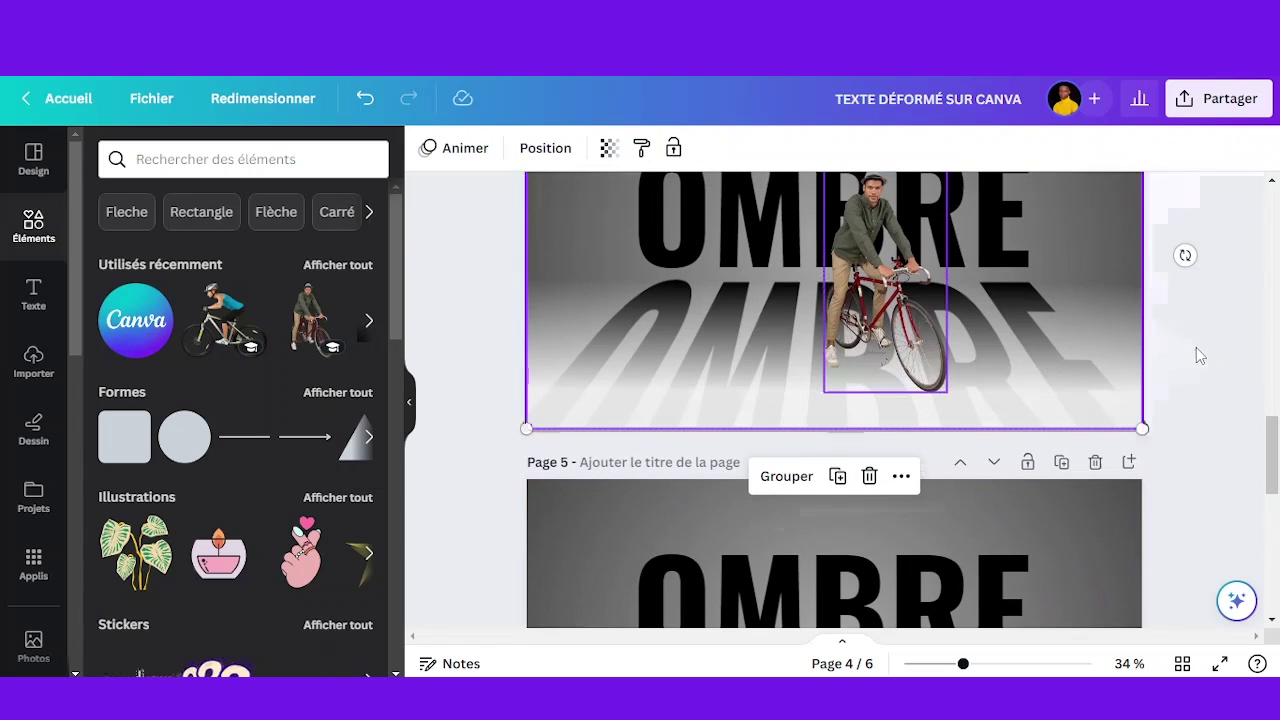
scroll(1250, 350, down, 1)
scroll(1242, 346, up, 2)
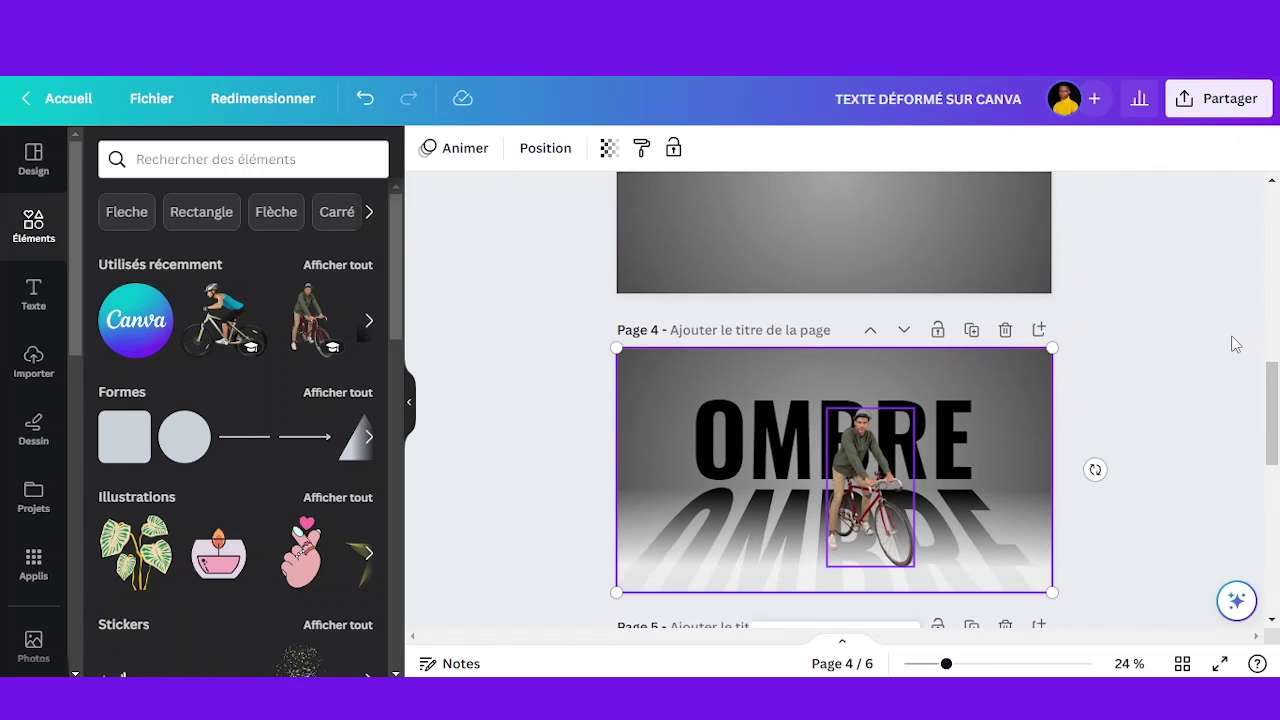
scroll(1204, 345, down, 3)
scroll(1204, 356, down, 2)
click(1190, 358)
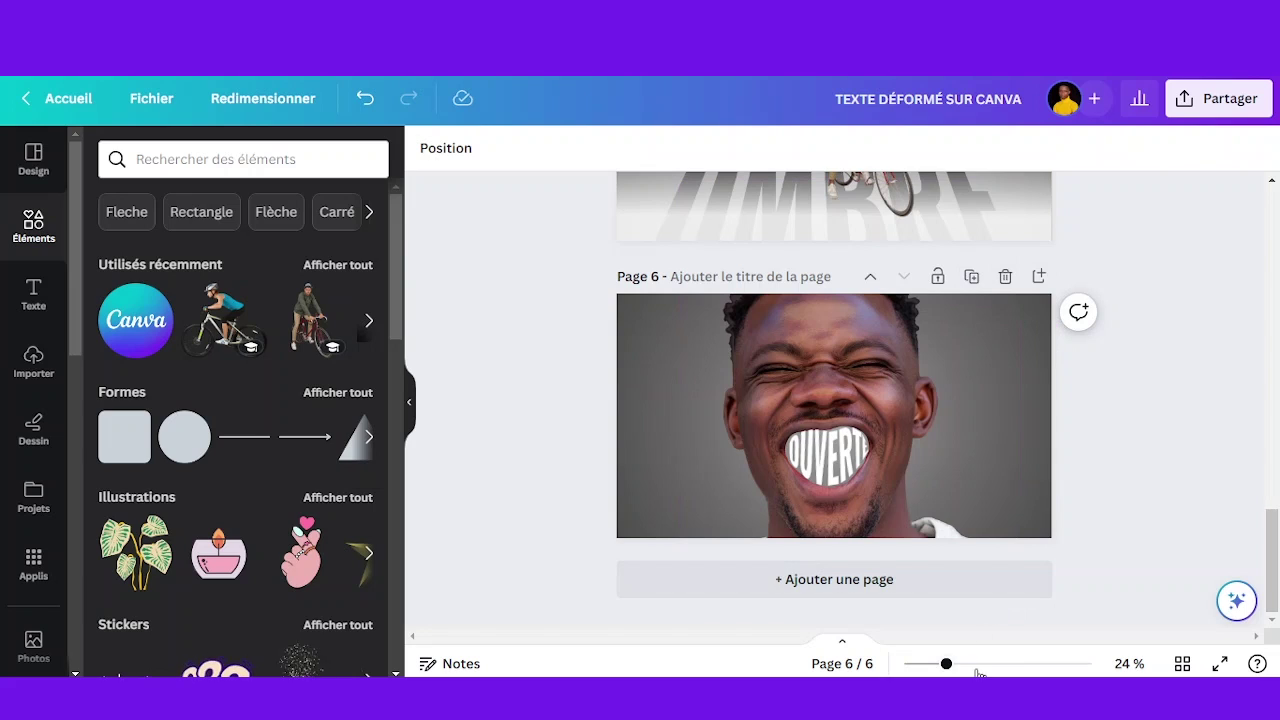
- Inspect the photo-editing effects available for the laughing man's portrait on page 6, including the background remover
mouse_move(947, 666)
mouse_down()
mouse_move(994, 665)
mouse_move(971, 668)
mouse_up()
click(878, 334)
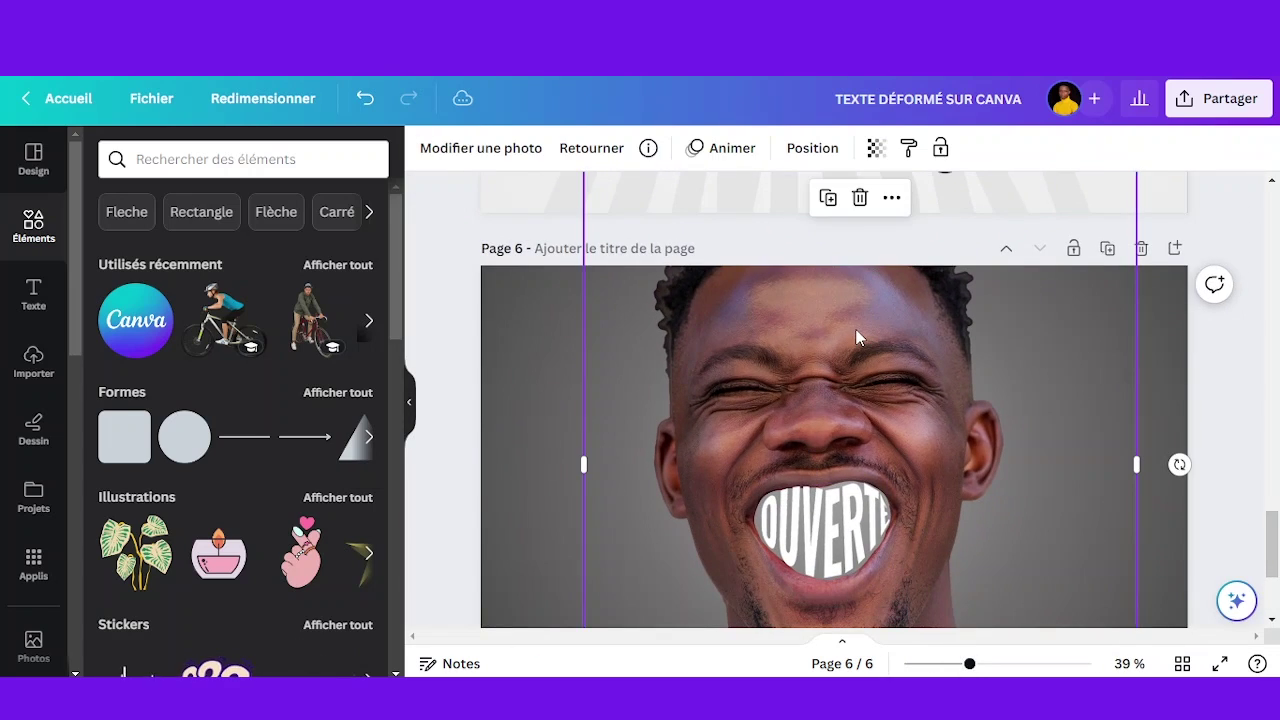
click(460, 148)
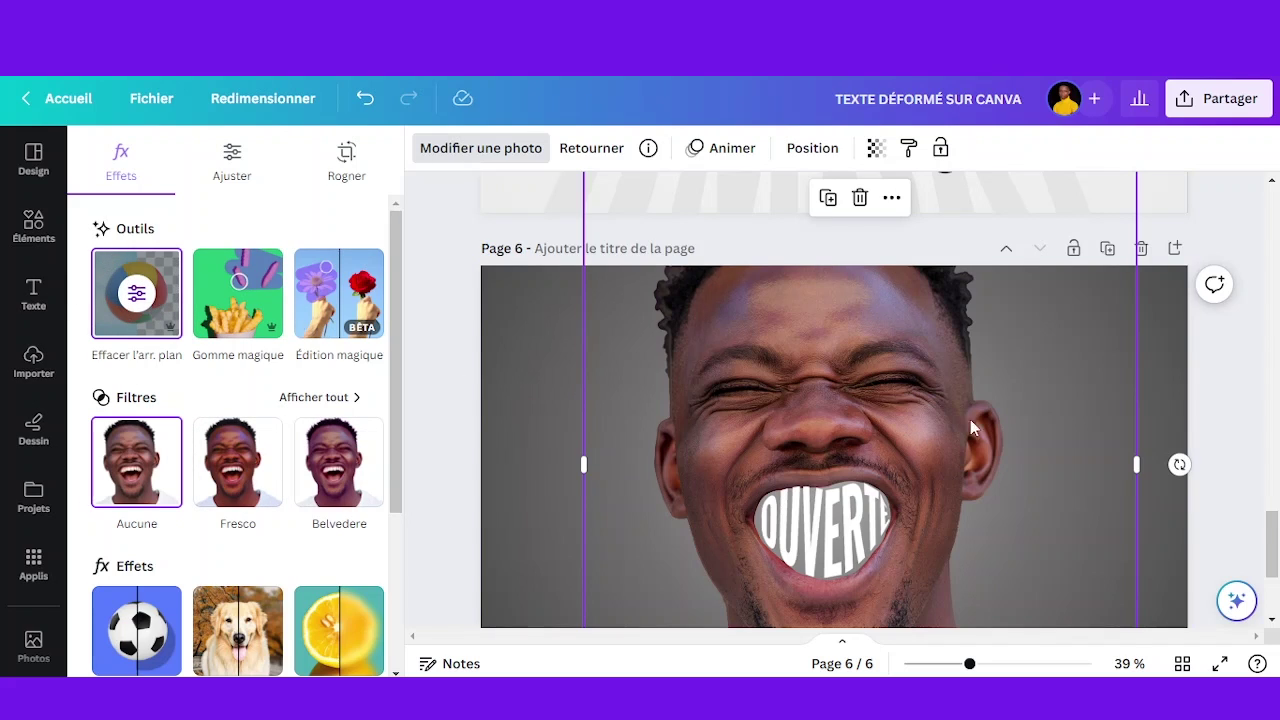
click(1201, 415)
scroll(1202, 418, down, 2)
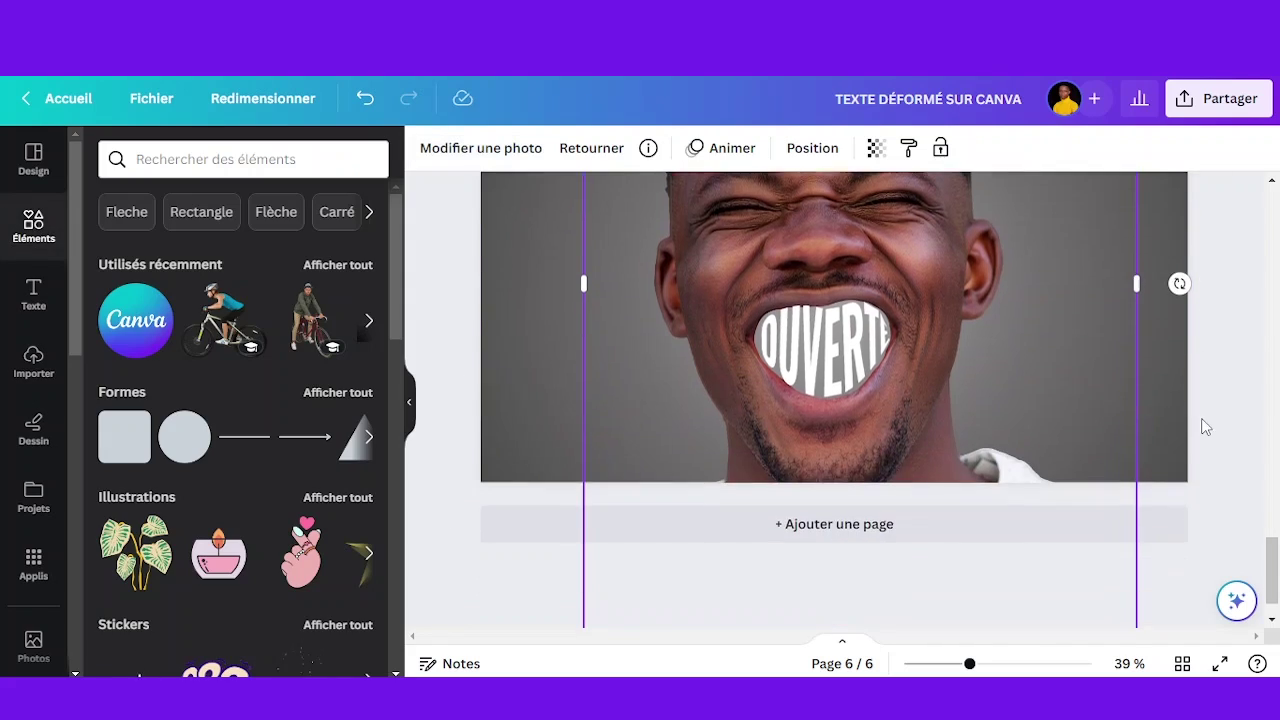
- Examine the TypeCraft text, font, style and warp shape of the OUVERTE lettering in the man's mouth on page 6
click(804, 334)
scroll(1071, 286, up, 1)
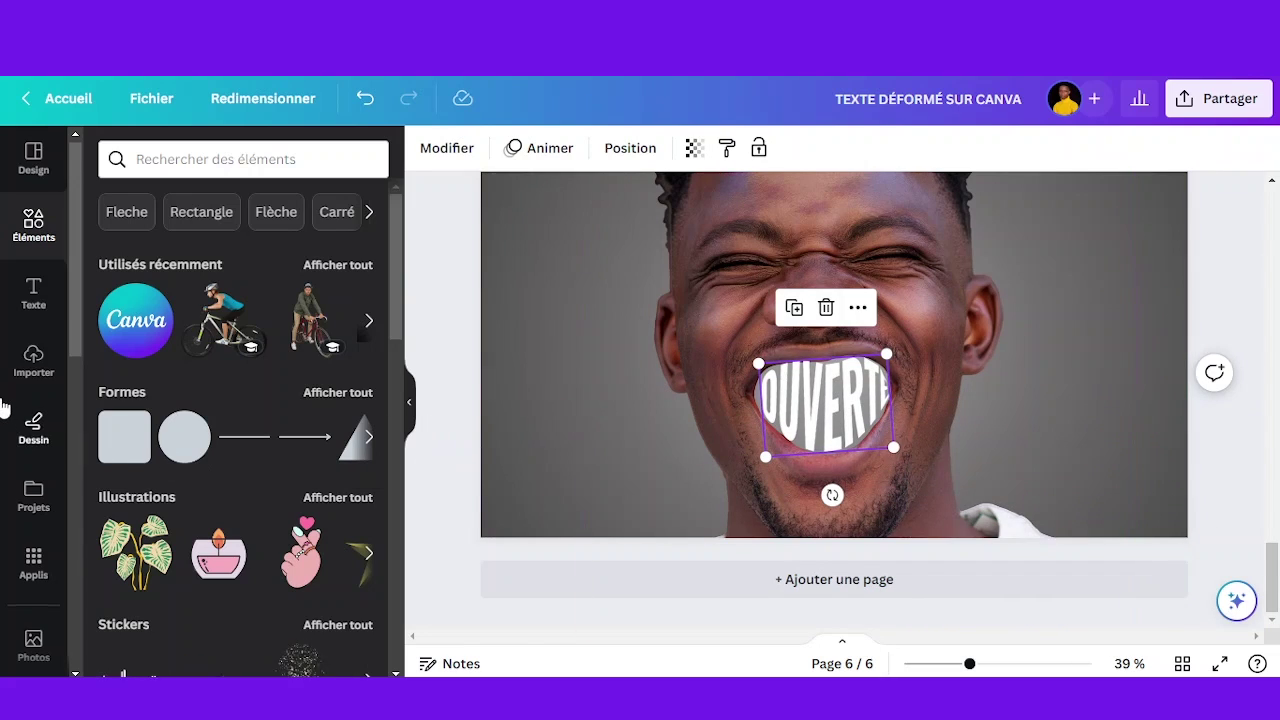
scroll(33, 460, down, 5)
scroll(33, 475, down, 3)
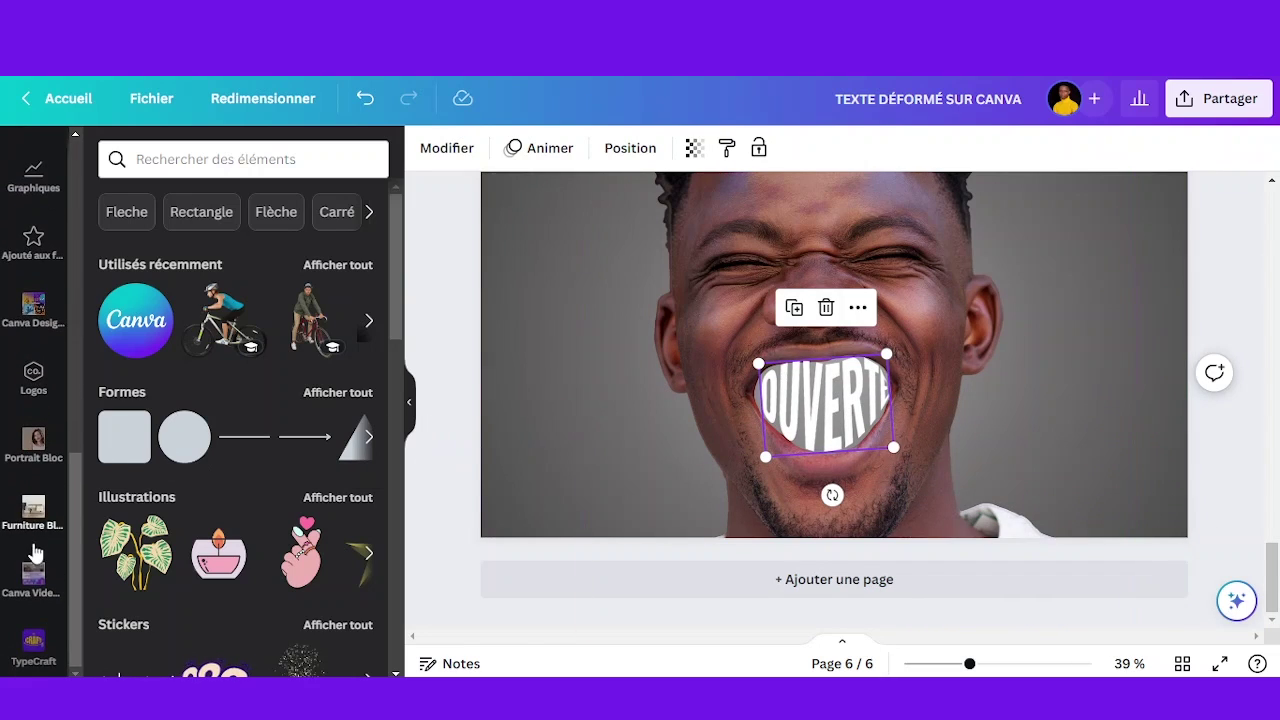
click(33, 642)
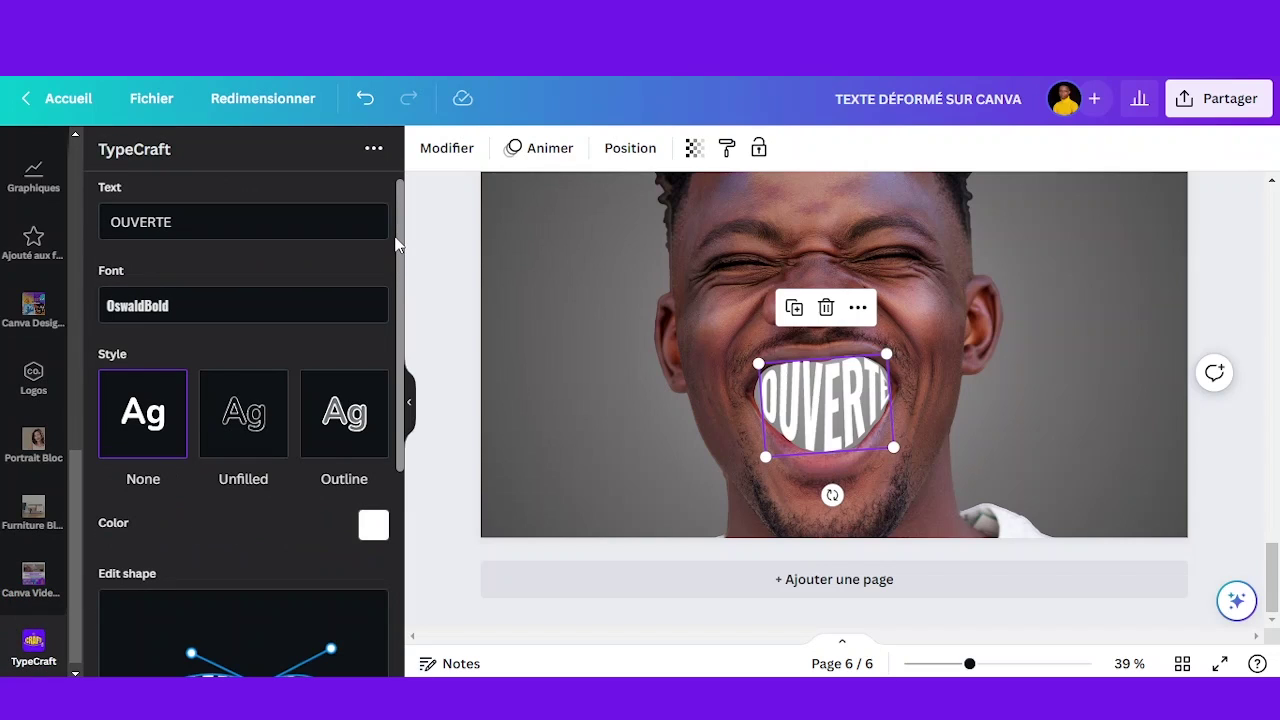
drag(397, 243, 428, 486)
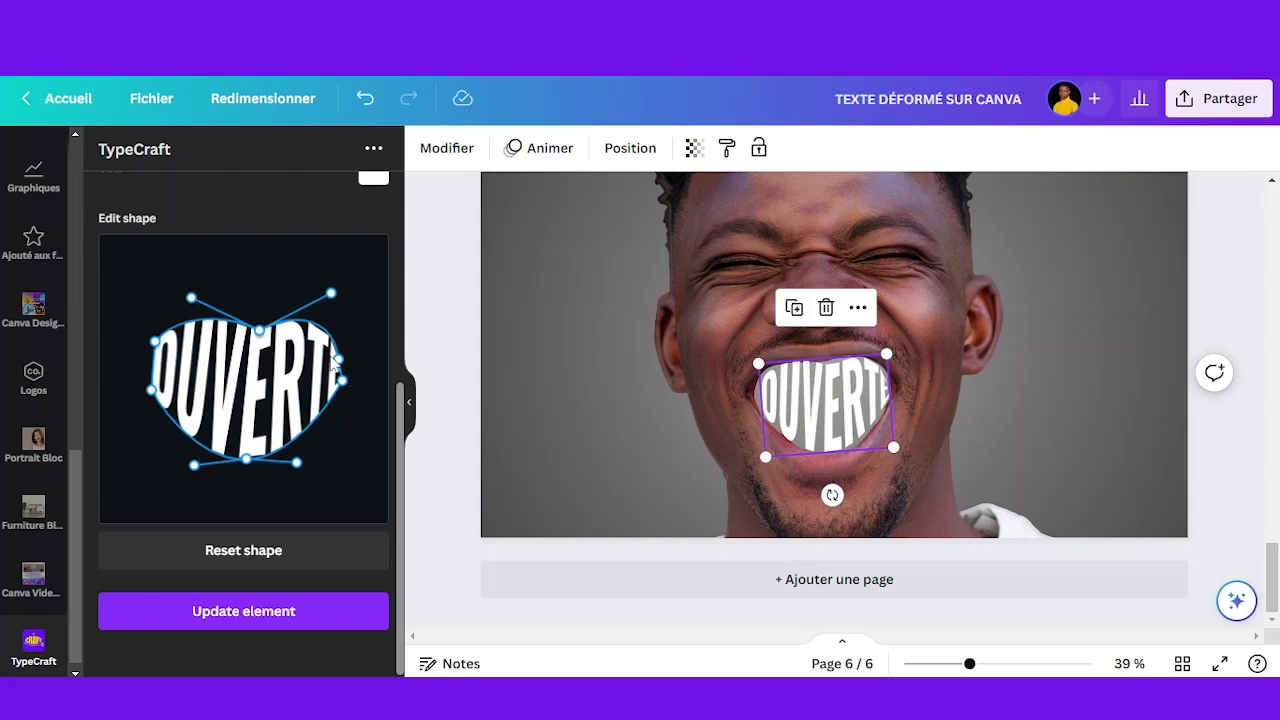
scroll(834, 400, up, 3)
scroll(834, 400, down, 3)
click(1240, 303)
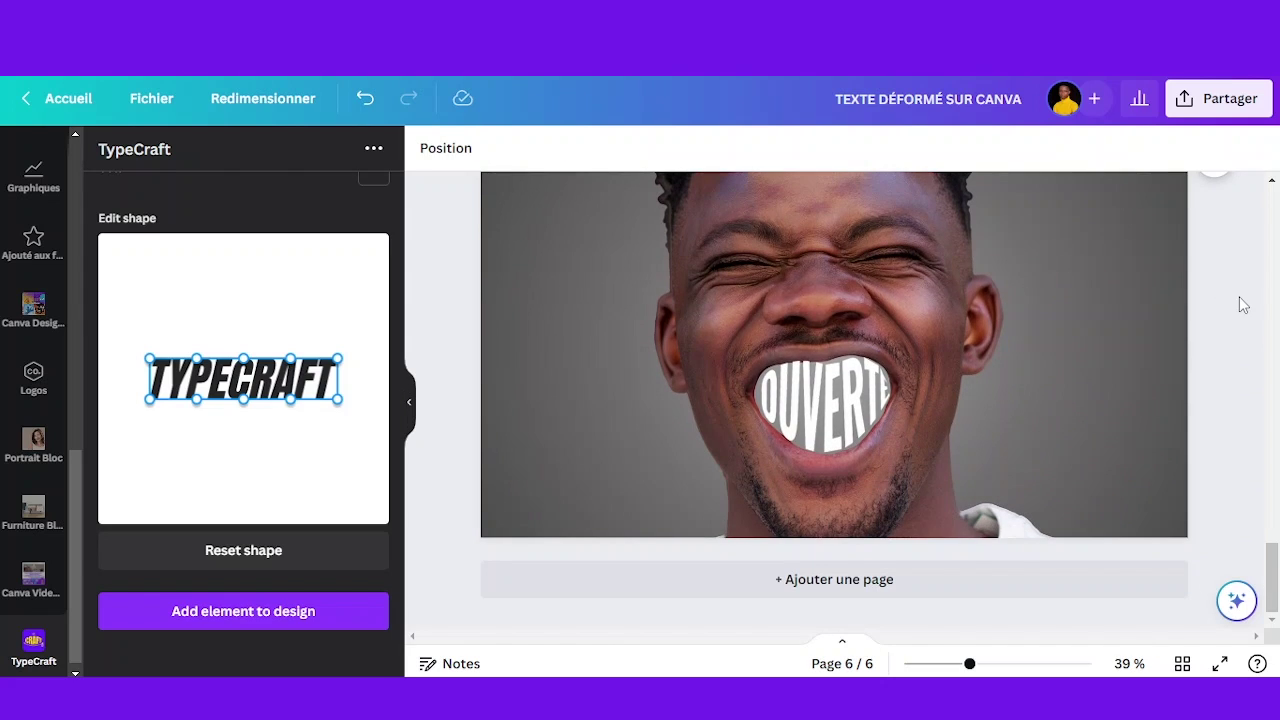
- Review the finished warped-text examples from page 6 back up to page 1
scroll(1243, 305, up, 4)
scroll(1243, 305, up, 5)
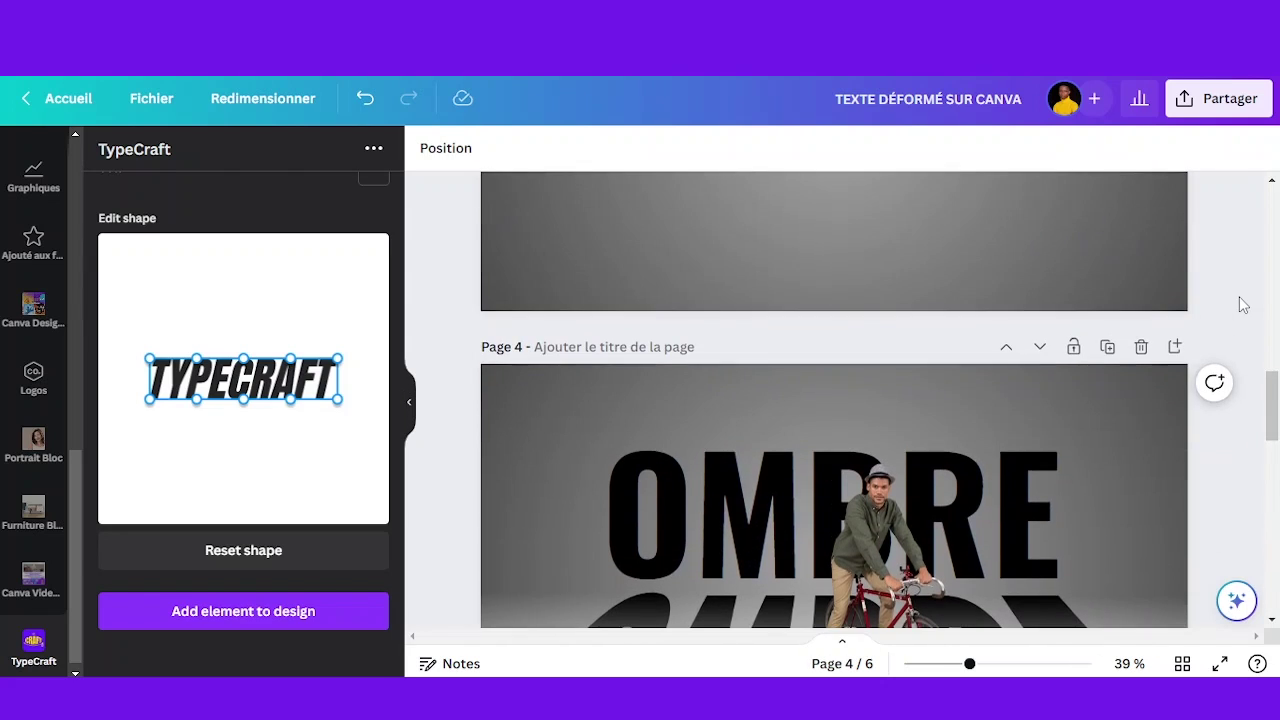
scroll(1243, 305, up, 5)
scroll(1243, 305, up, 5)
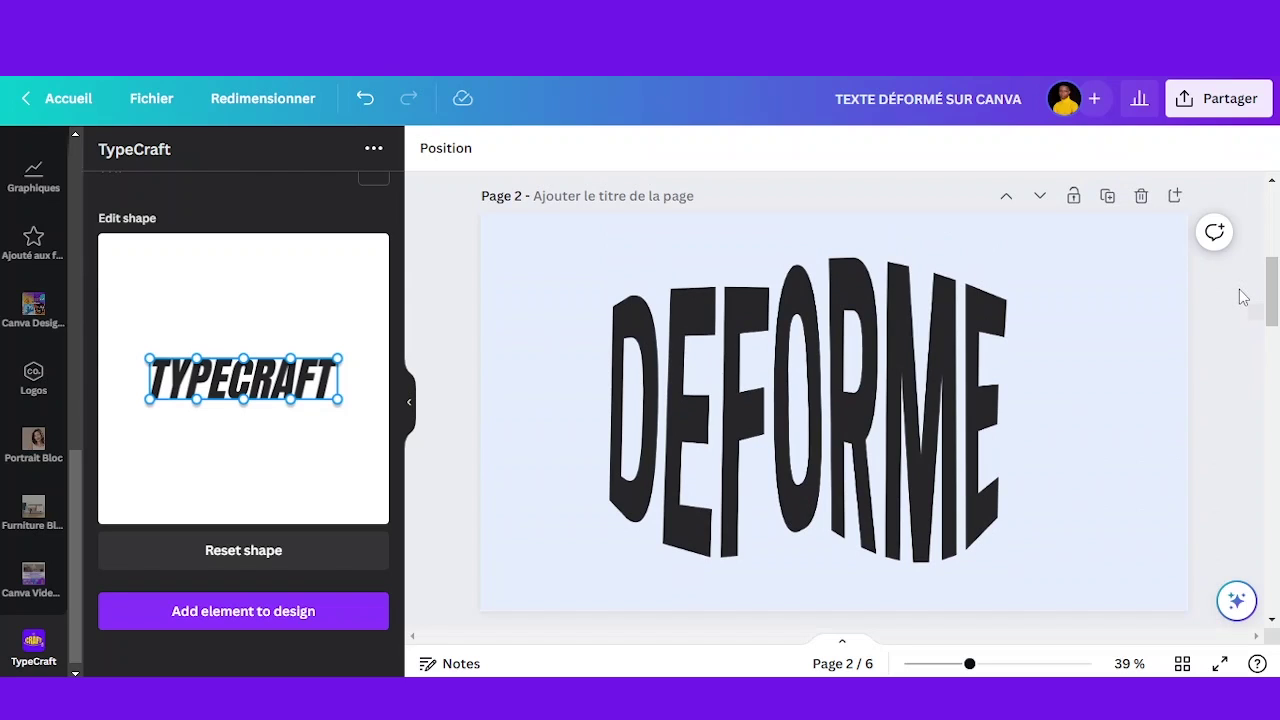
scroll(1234, 333, up, 5)
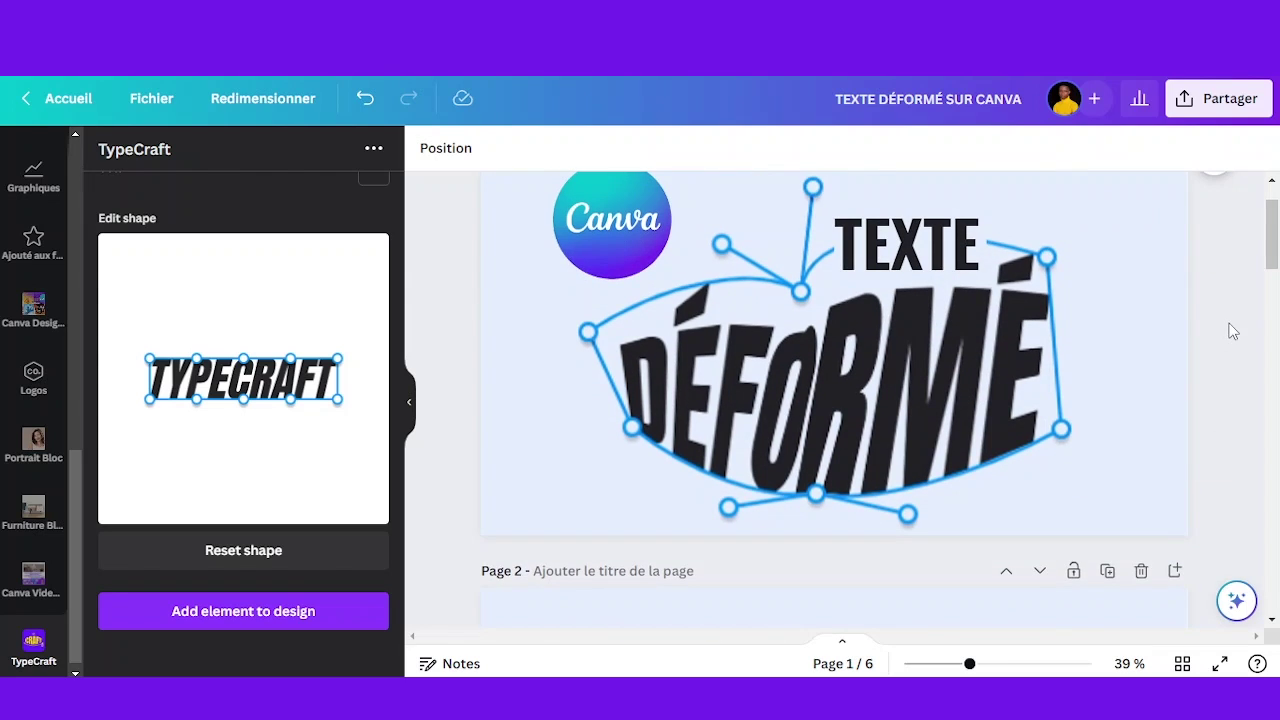
scroll(1233, 331, up, 1)
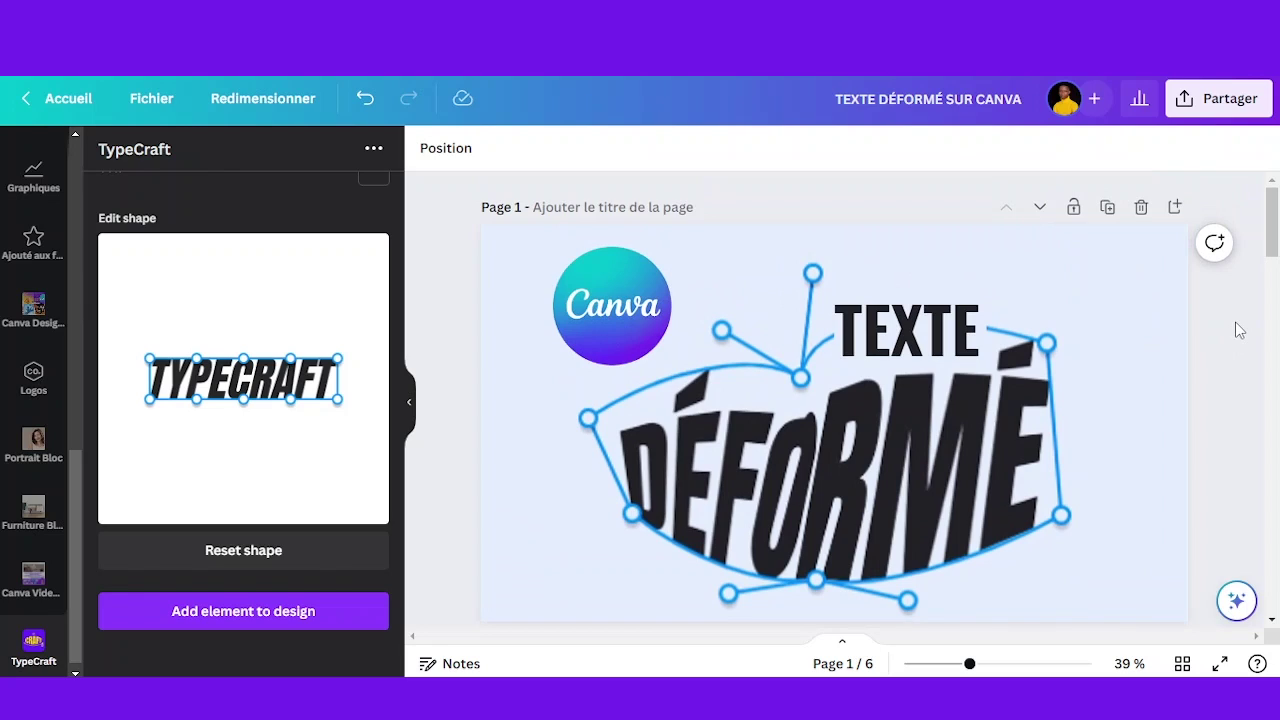